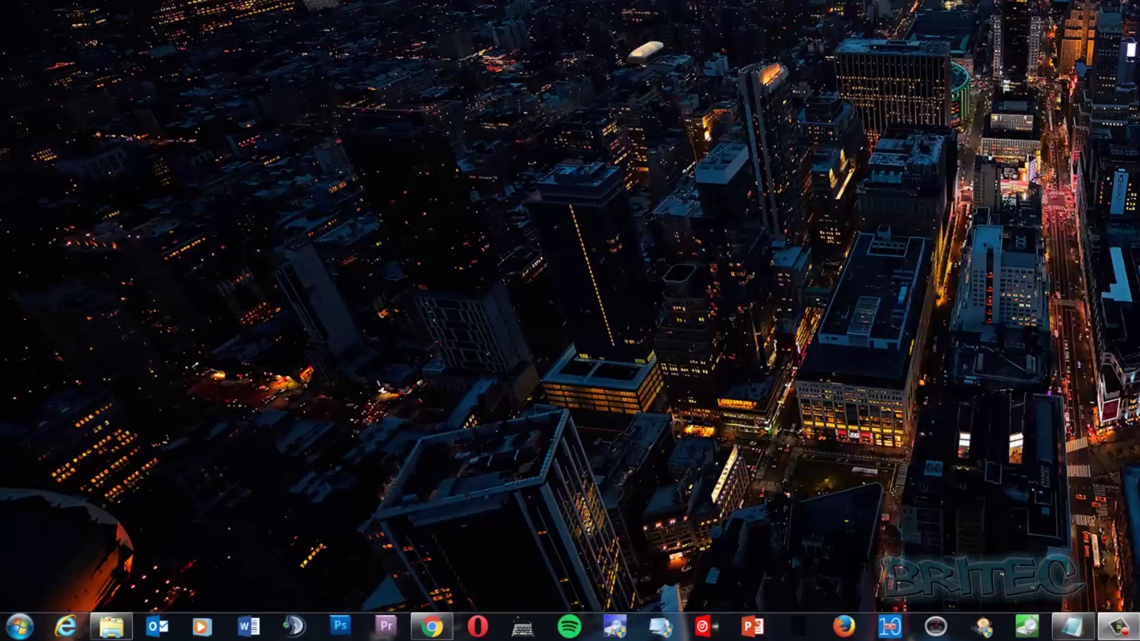
- Browse to the WinSetupFromUSB-1-6-beta2 folder on the USB drive and launch WinSetupFromUSB_1-6_x64.exe
left_click(20, 627)
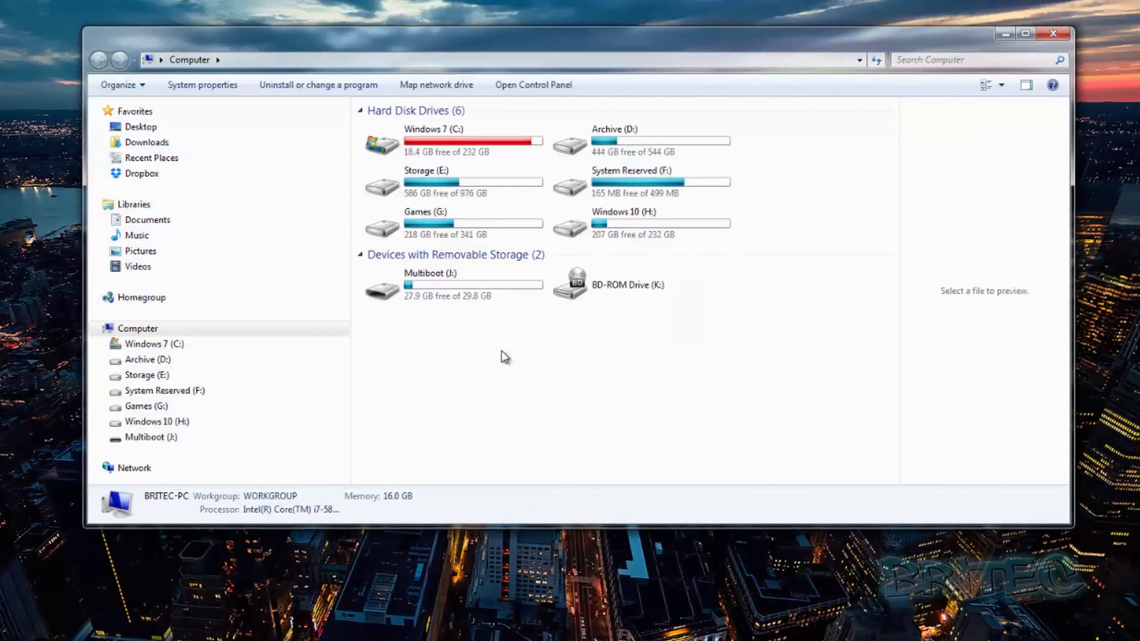
left_click(451, 285)
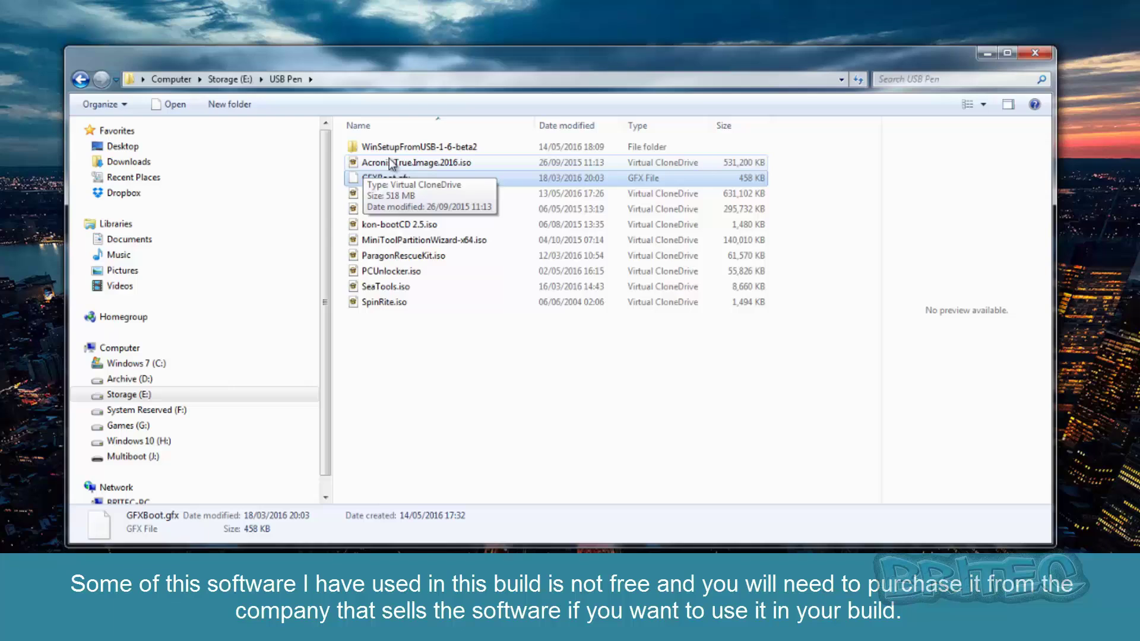
double_click(411, 149)
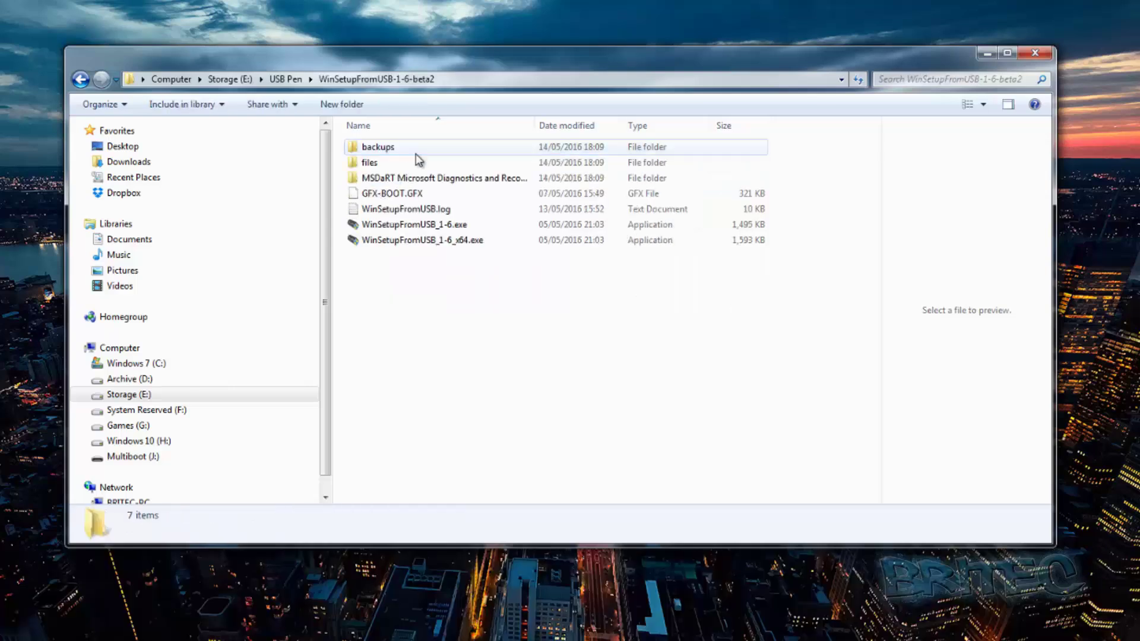
left_click(421, 242)
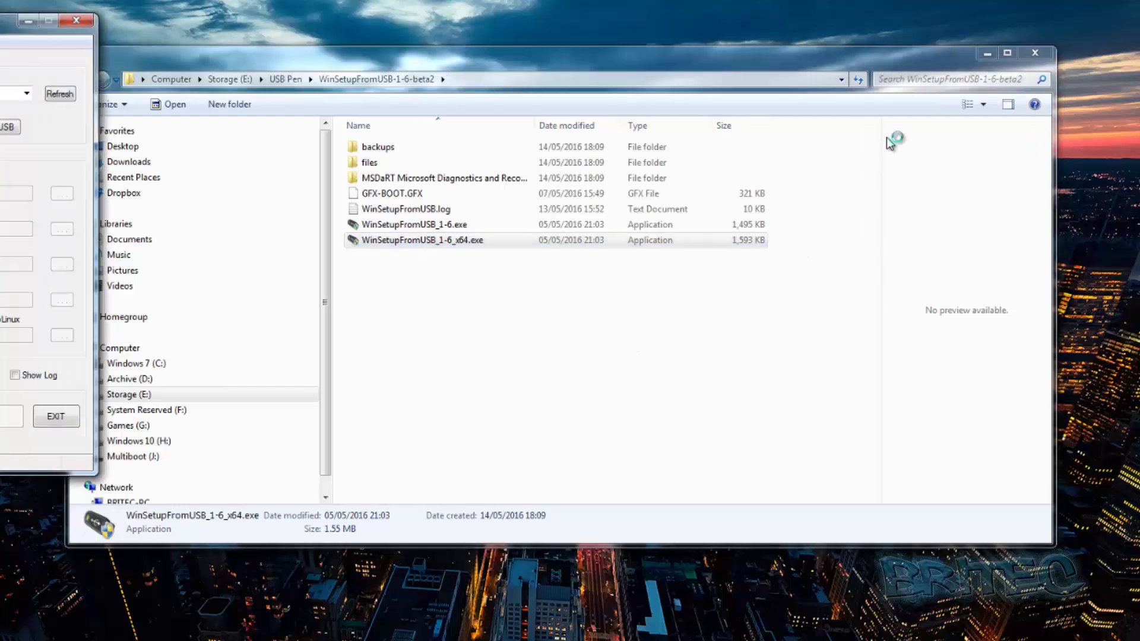
- Minimise Explorer and centre the WinSetupFromUSB window showing the SanDisk Ultra J: drive
left_click(987, 54)
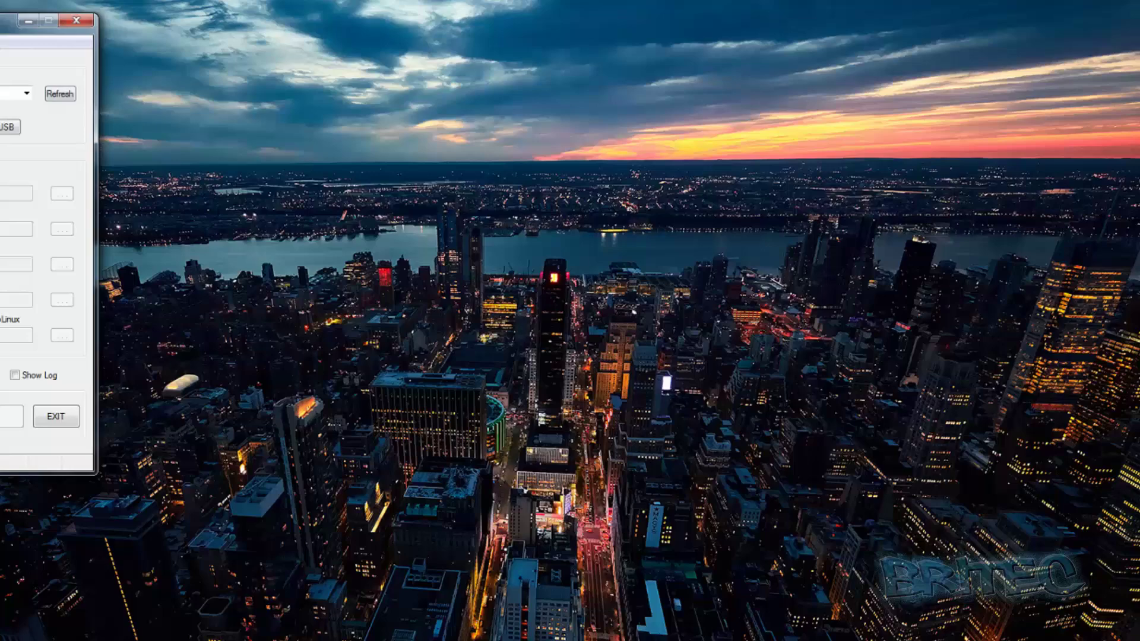
left_click_drag(12, 22, 576, 172)
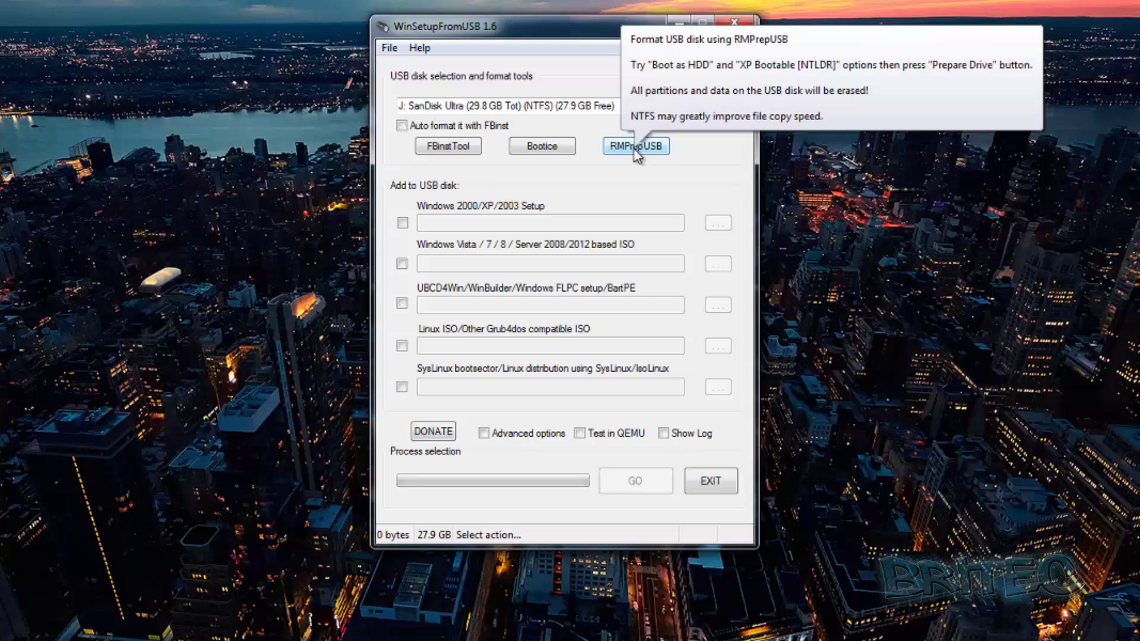
- Prepare the SanDisk drive in RMPrepUSB as WinPE-bootable NTFS 'Multiboot', confirming both erase warnings
left_click(635, 148)
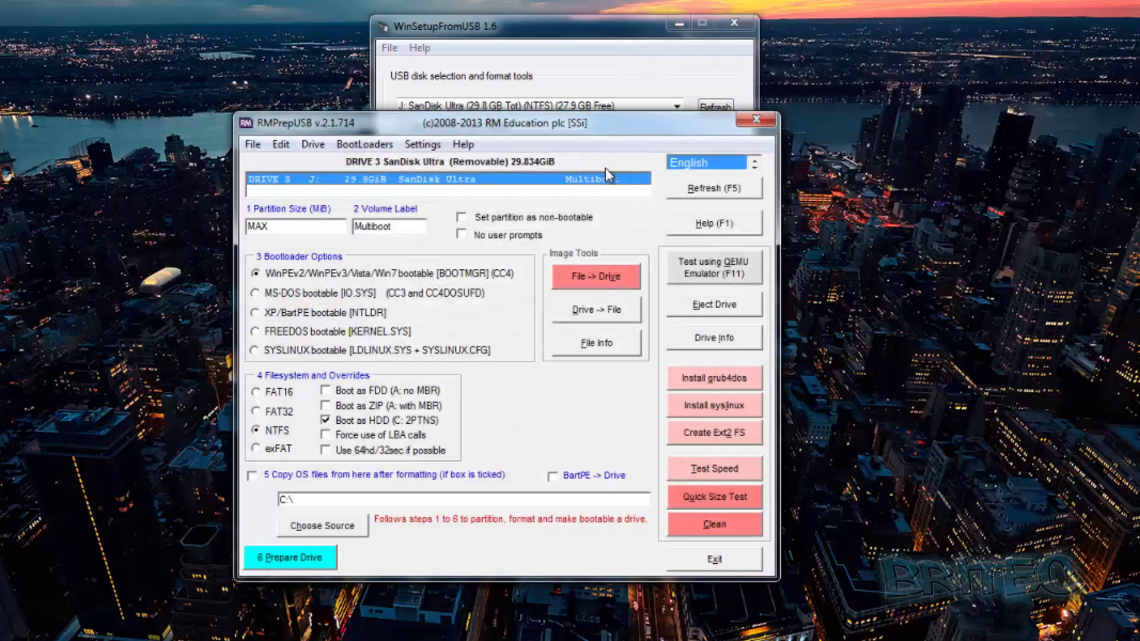
left_click_drag(550, 139, 565, 110)
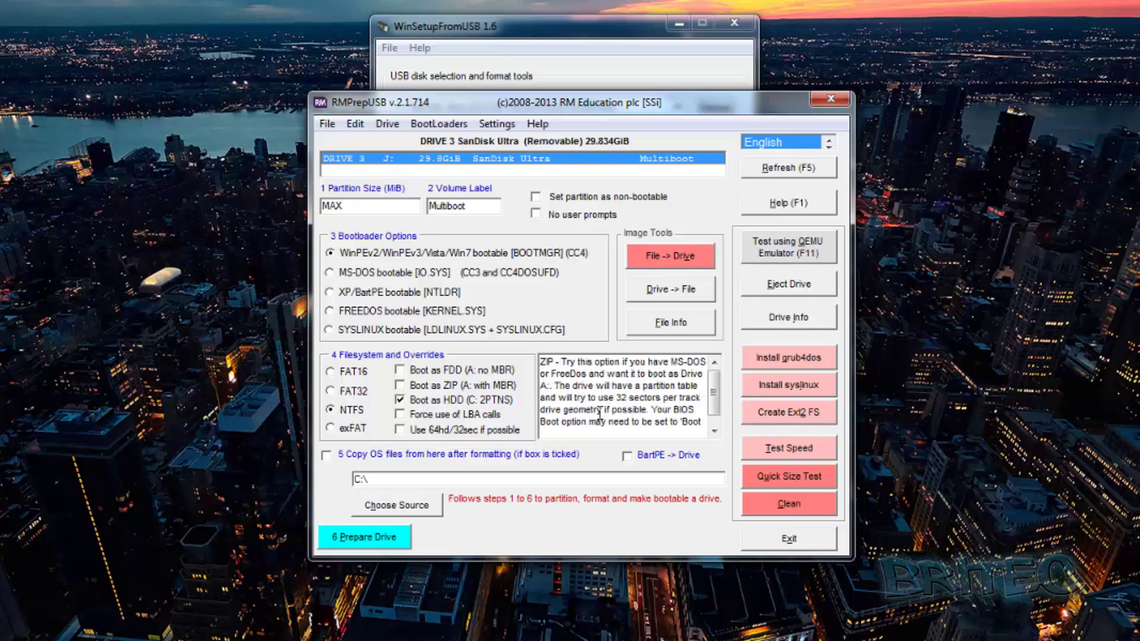
left_click(374, 542)
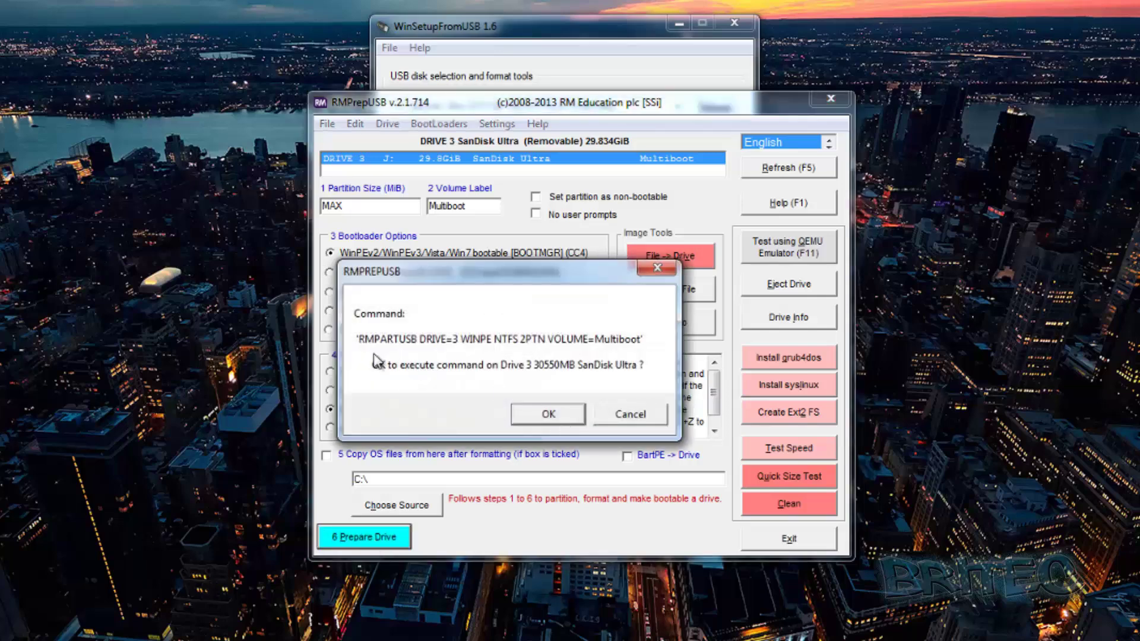
left_click(522, 414)
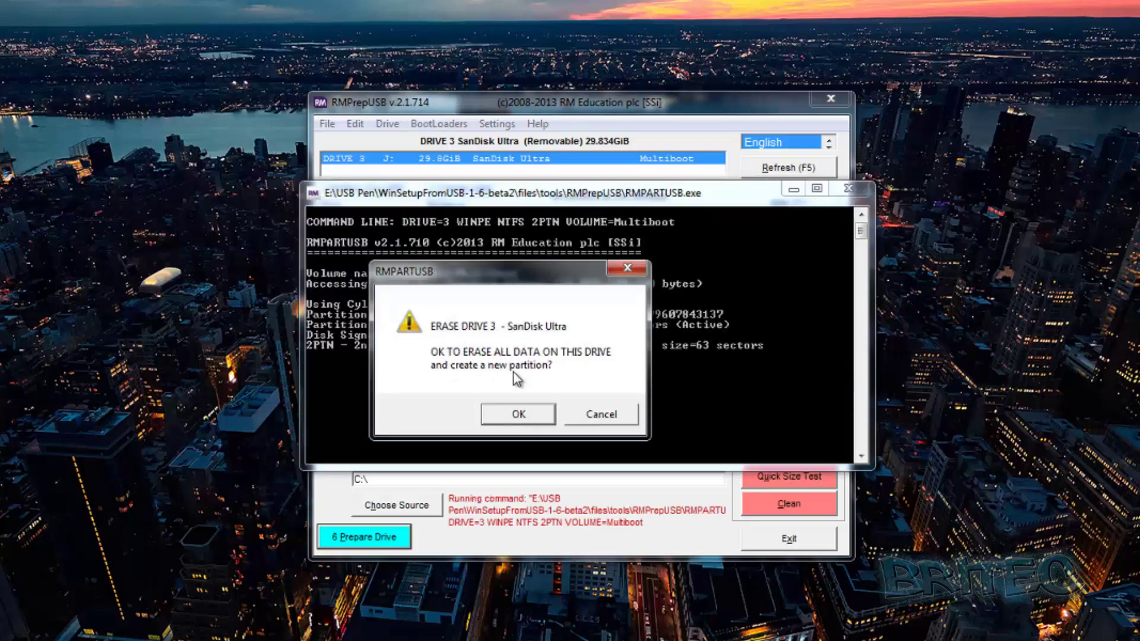
left_click(512, 417)
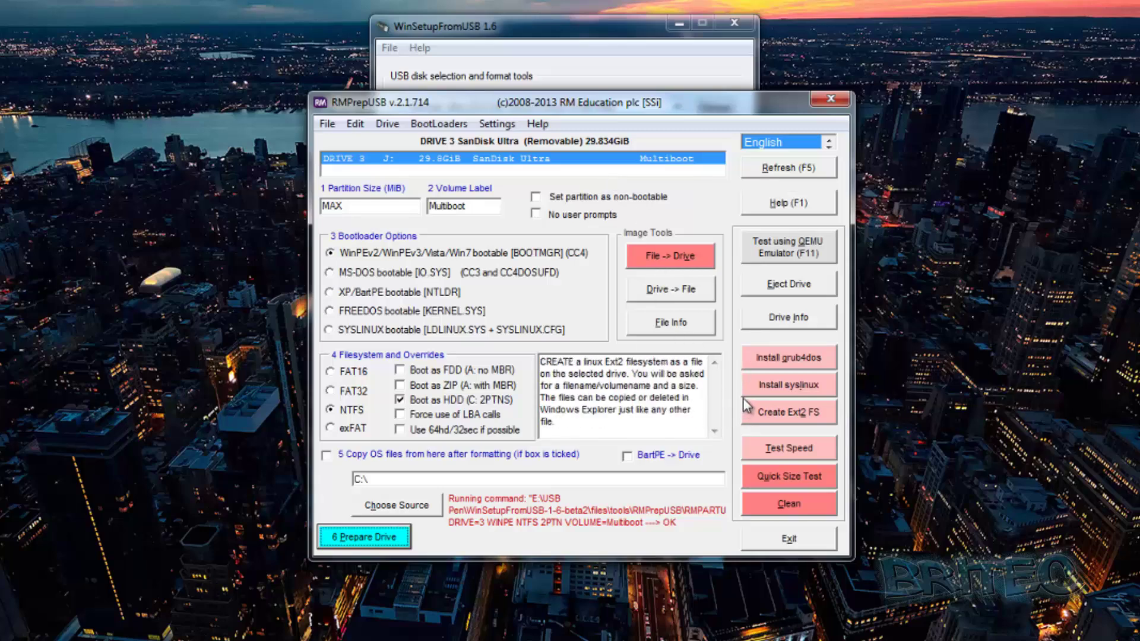
- Install grub4dos to the drive's MBR, copy grldr to J:, and close RMPrepUSB
left_click(785, 363)
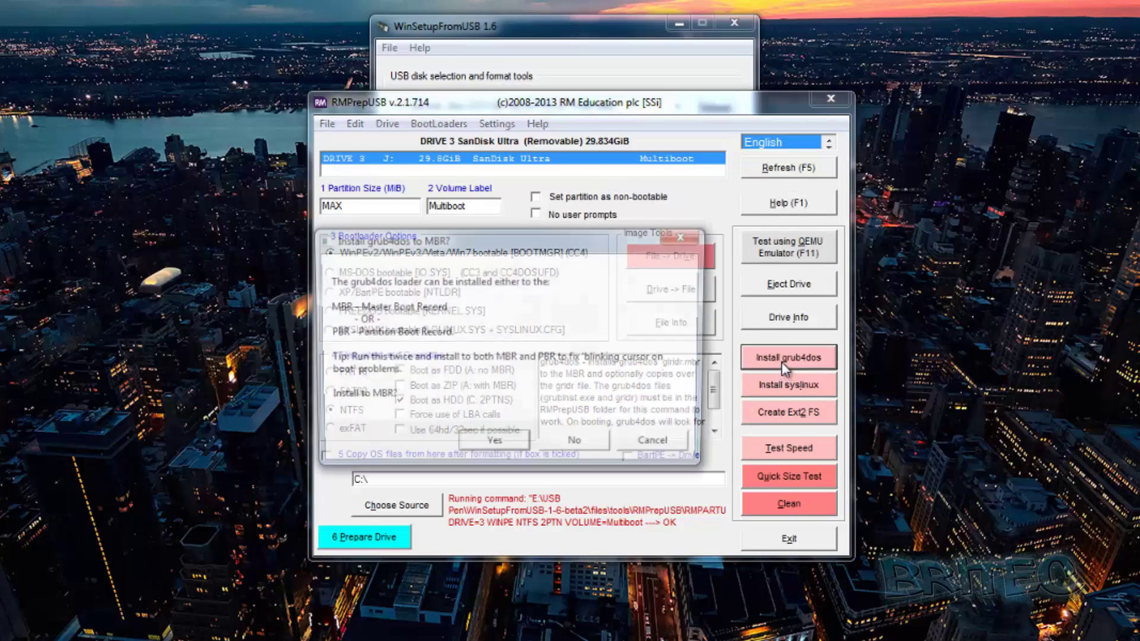
left_click(489, 448)
left_click(536, 415)
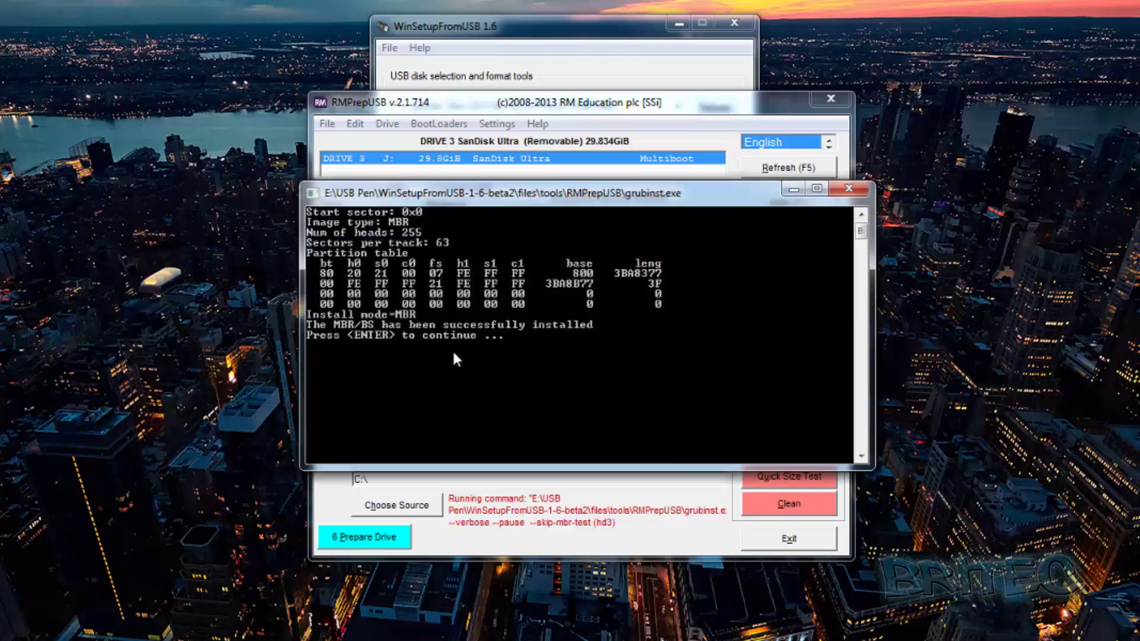
key("Return")
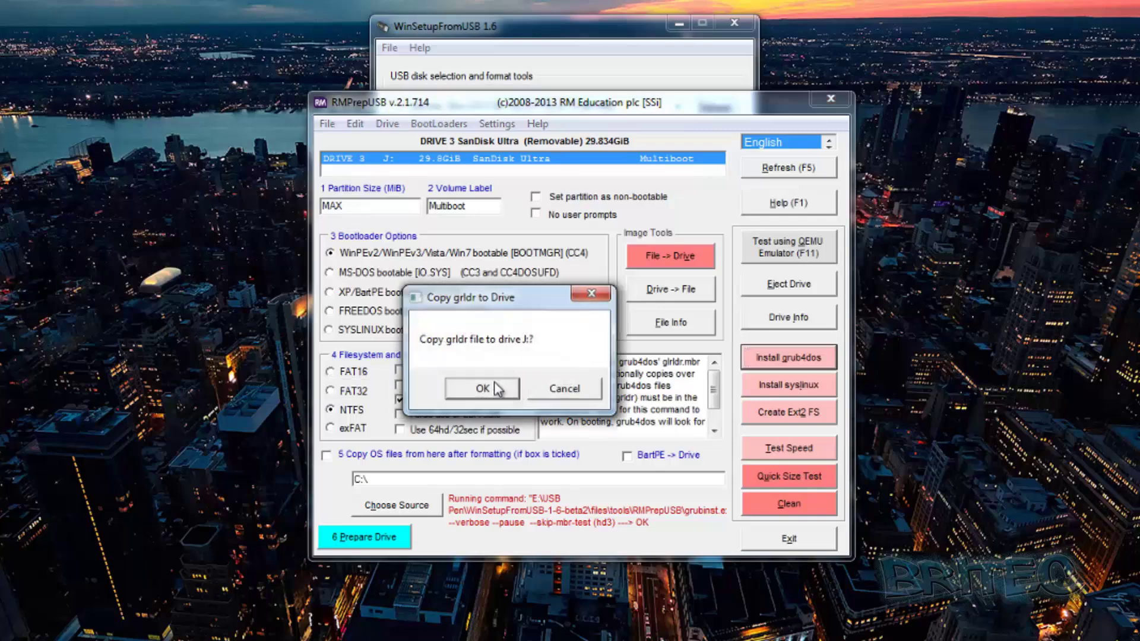
left_click(486, 392)
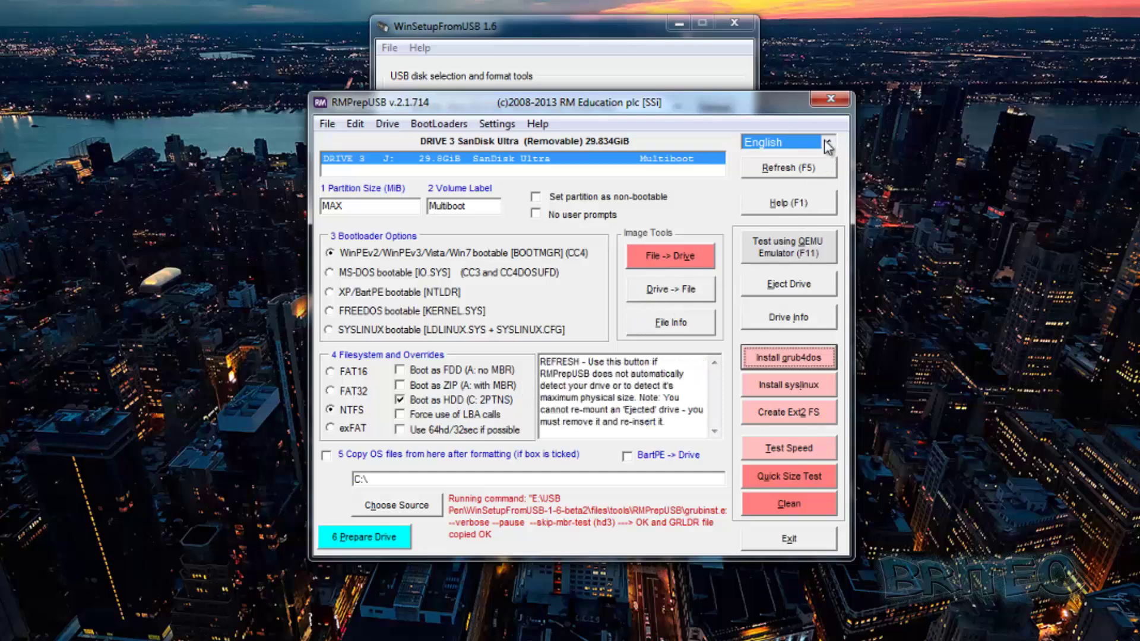
left_click(831, 99)
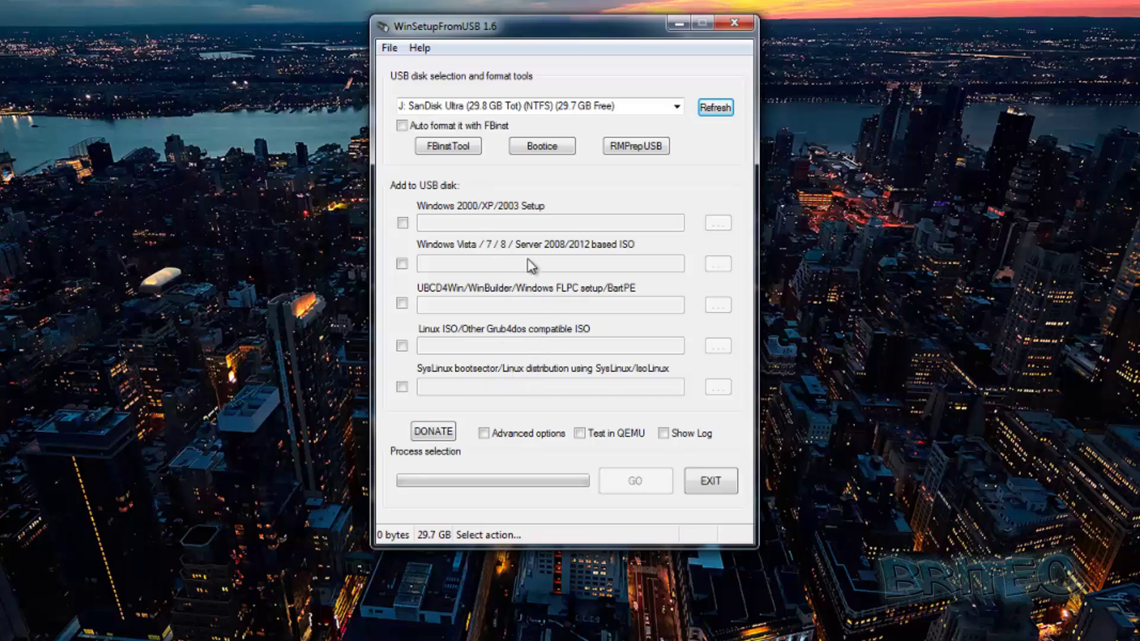
- Add Acronis.True.Image.2016.iso as a grub4dos ISO, replacing the dot after Acronis with a space, and copy it
left_click(402, 346)
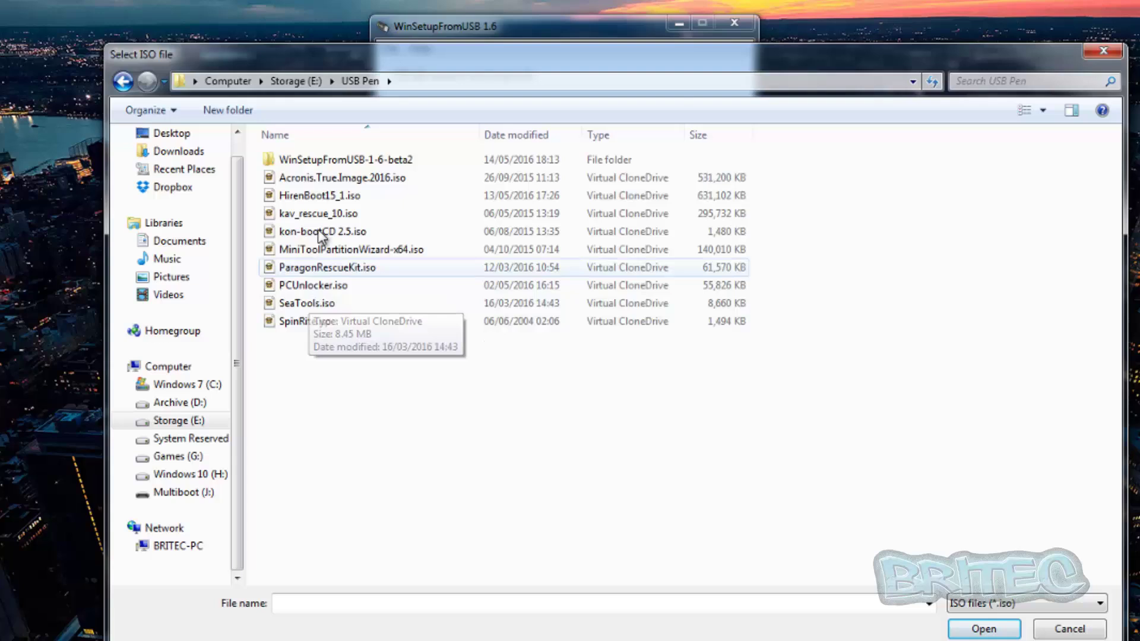
left_click(351, 180)
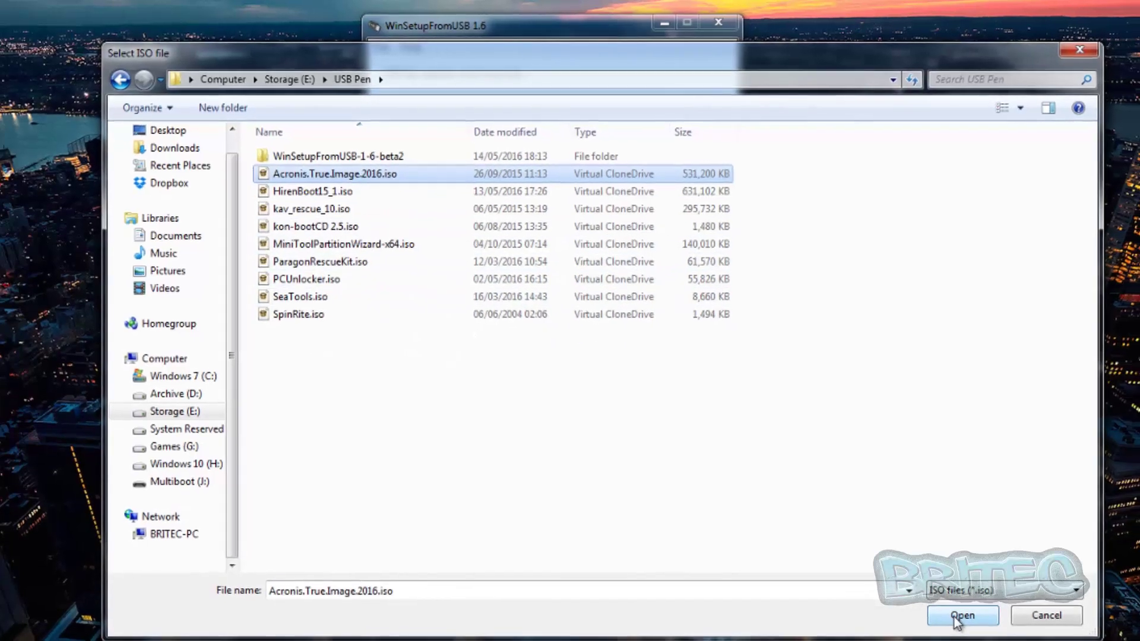
left_click(958, 617)
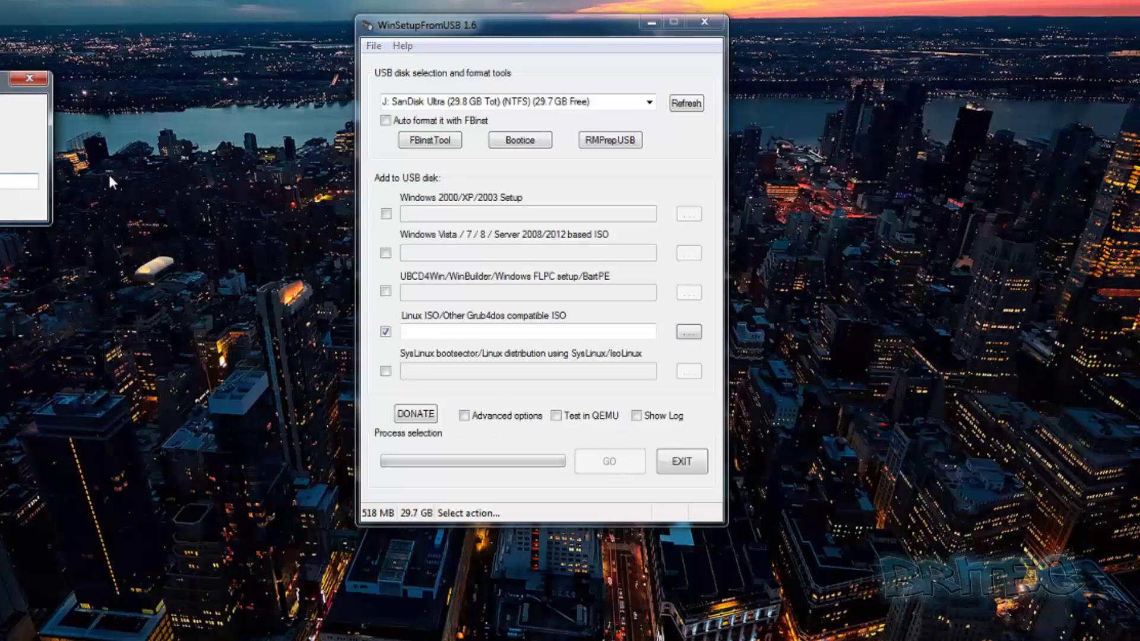
left_click_drag(5, 78, 670, 183)
left_click(409, 288)
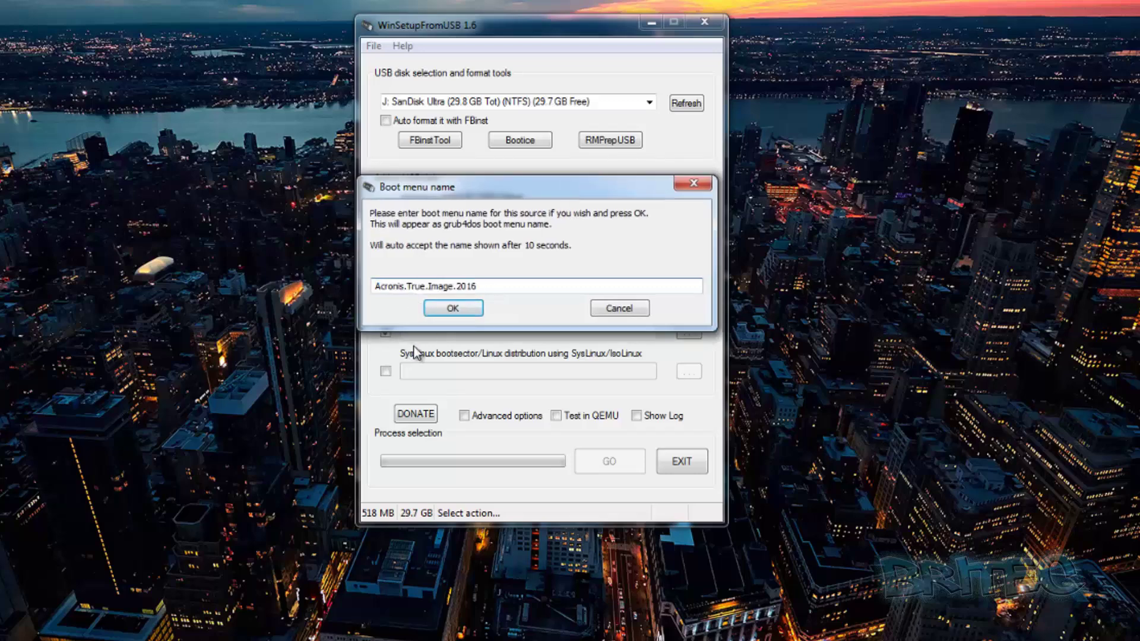
key("BackSpace")
key("BackSpace")
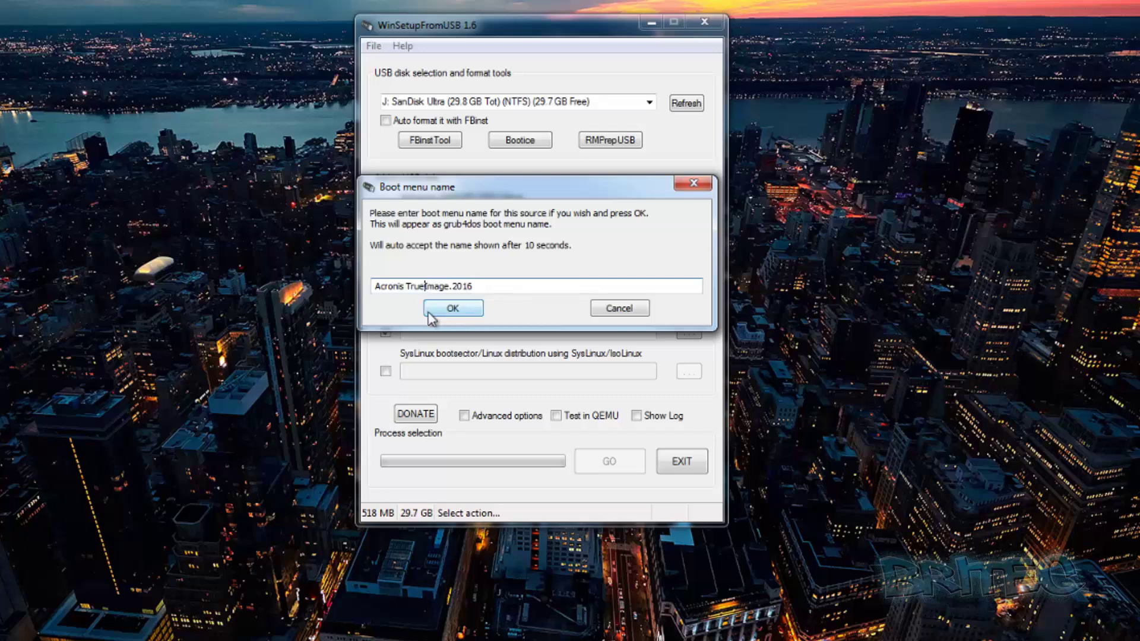
left_click(458, 308)
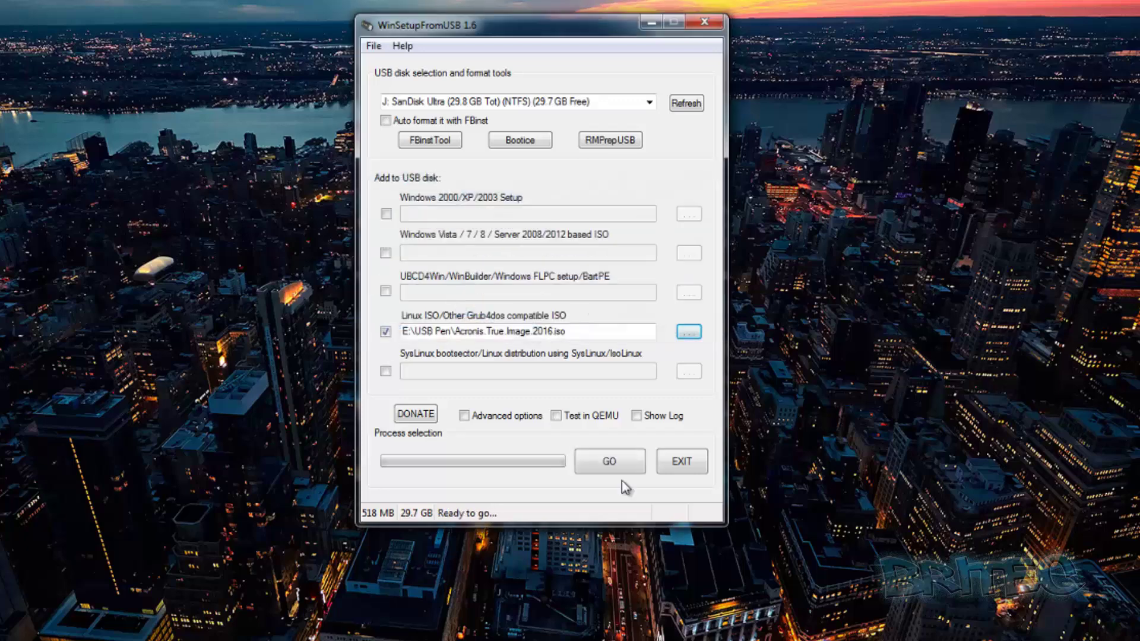
left_click(611, 468)
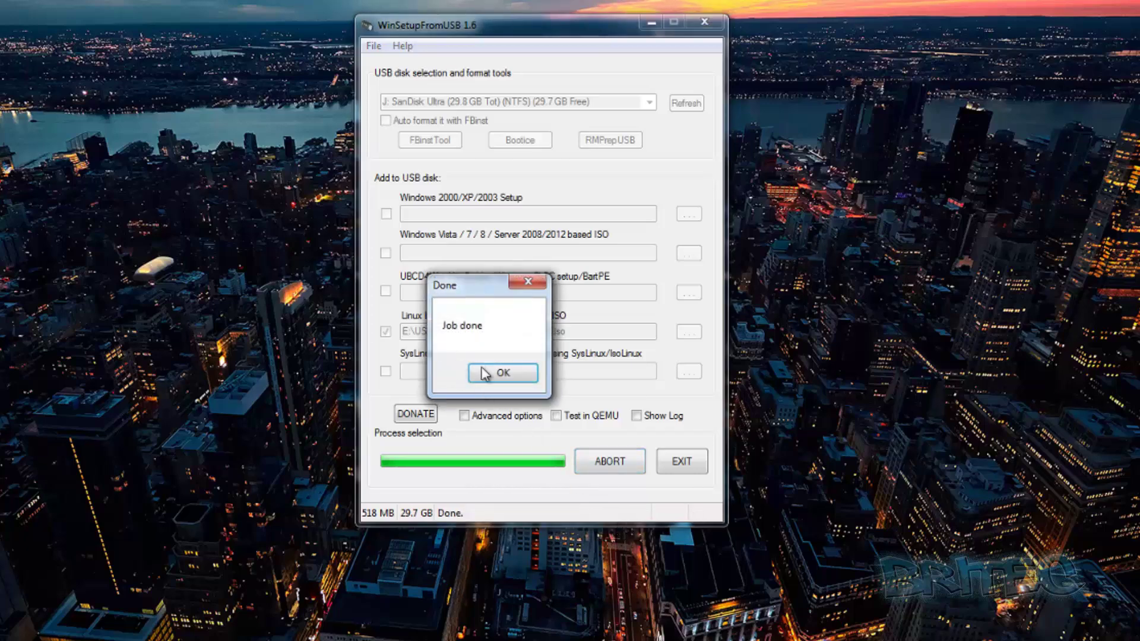
- Add HirenBoot15_1.iso with boot entry 'Hiren Boot 15_1' and write it to J:
left_click(503, 373)
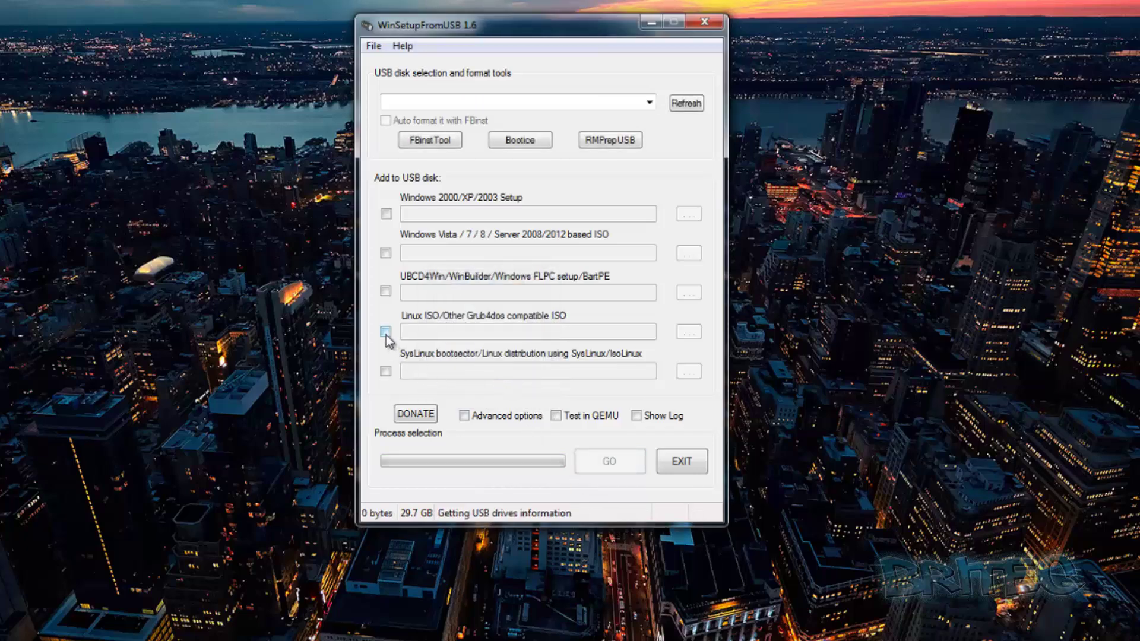
left_click(687, 334)
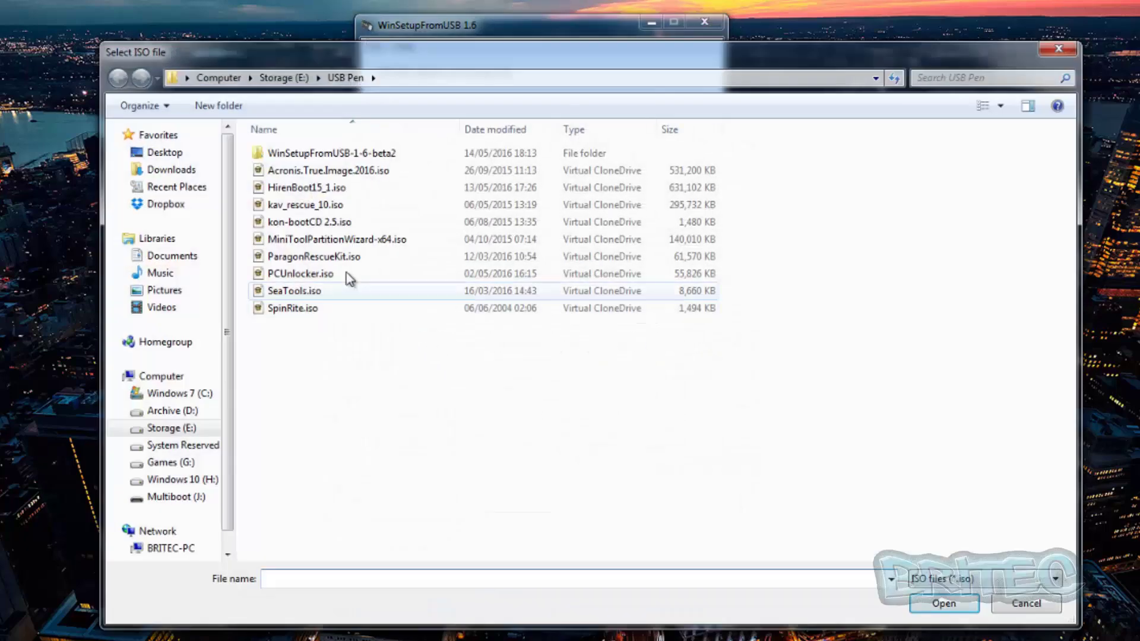
left_click(311, 188)
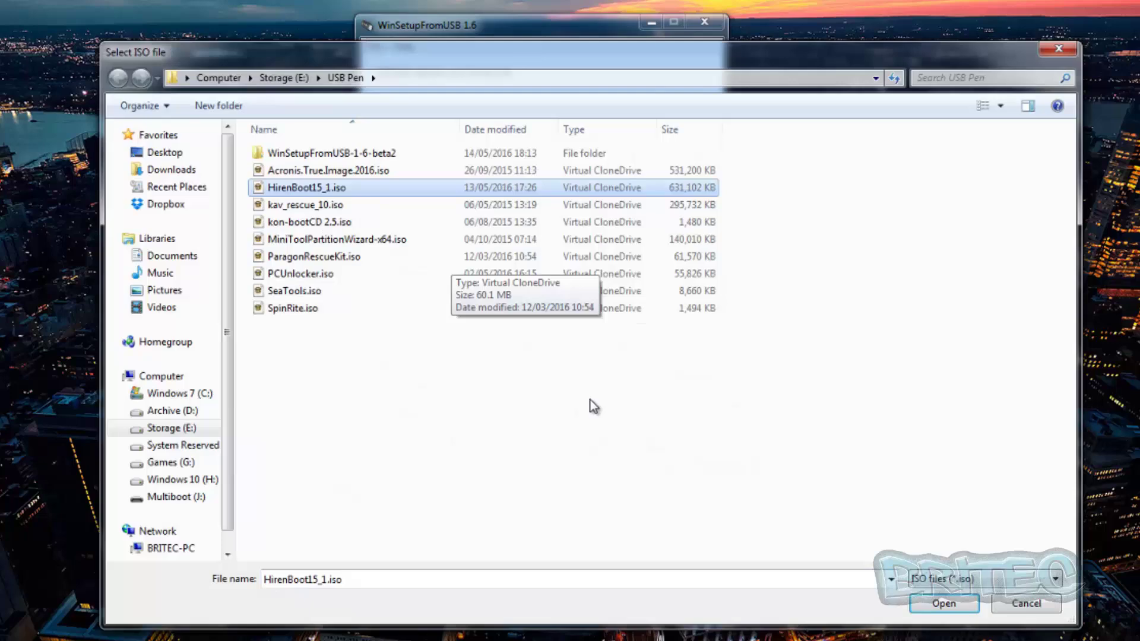
left_click(943, 604)
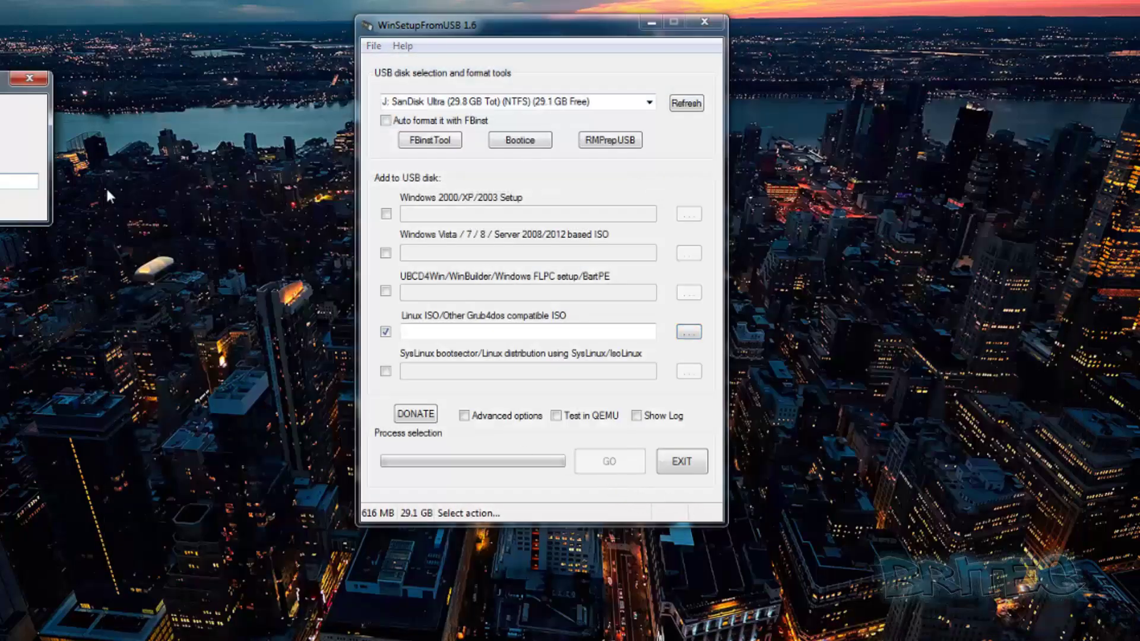
left_click_drag(23, 78, 563, 208)
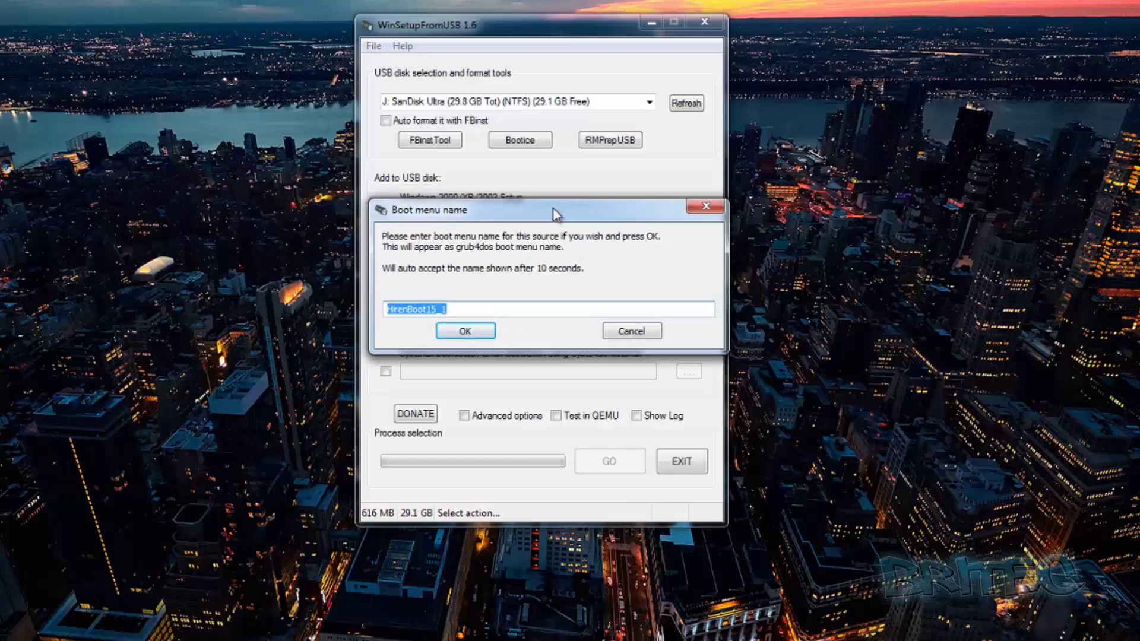
left_click(409, 307)
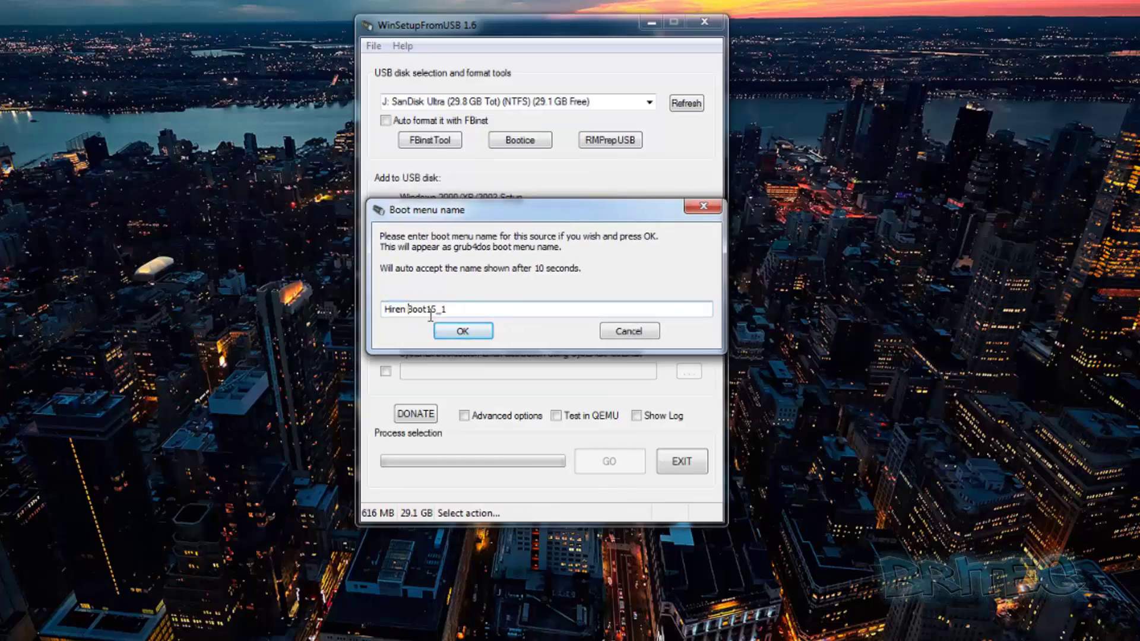
left_click(427, 308)
key("Return")
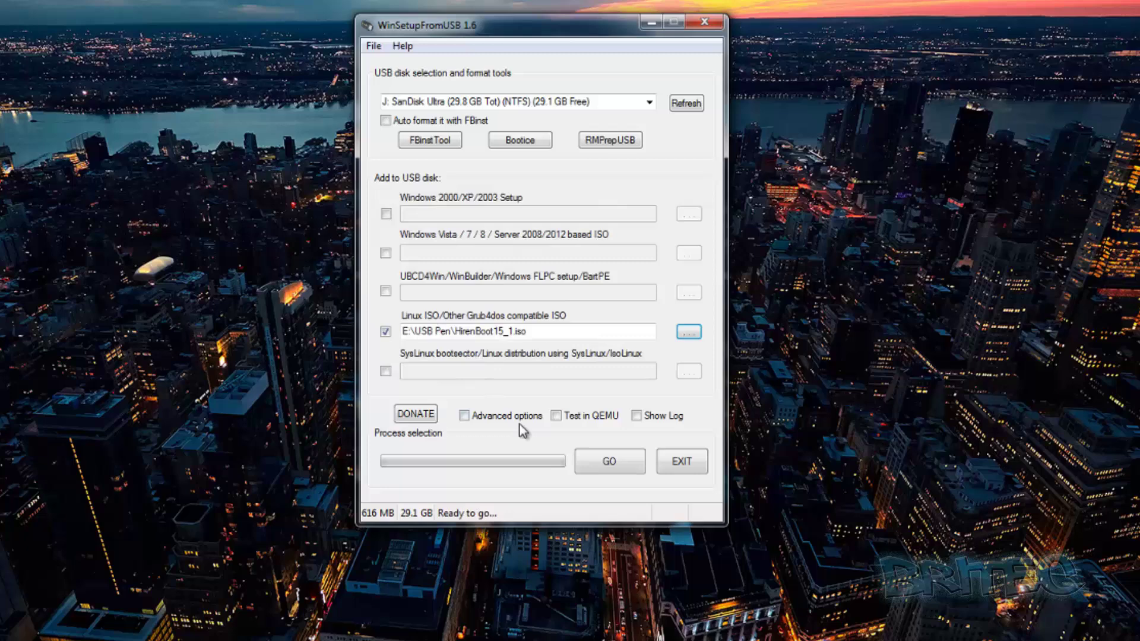
left_click(612, 468)
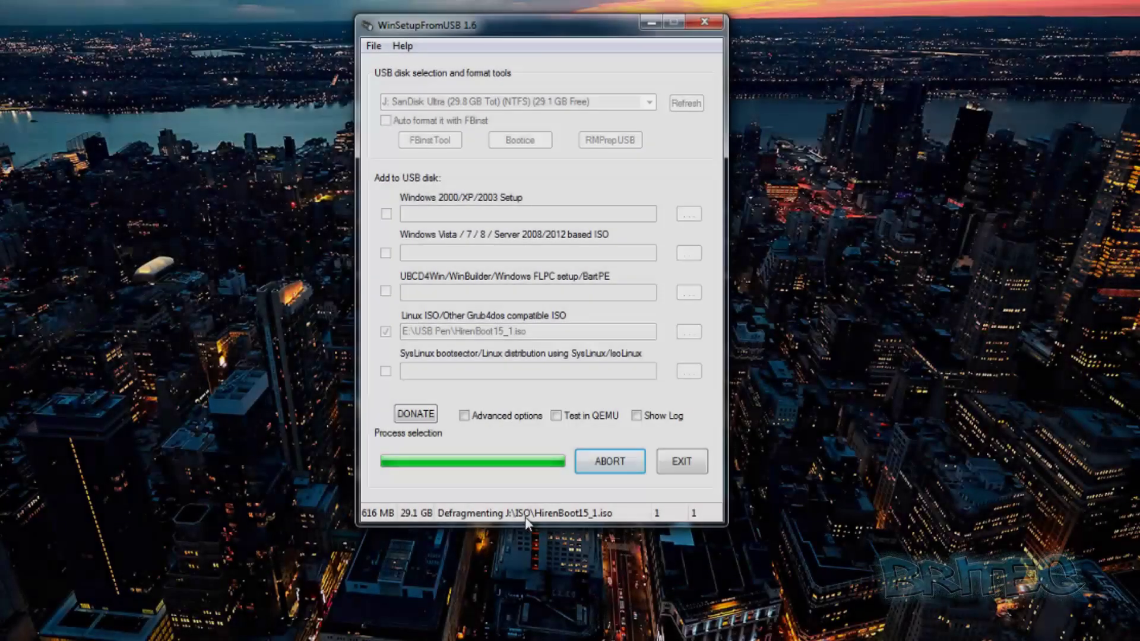
left_click(502, 373)
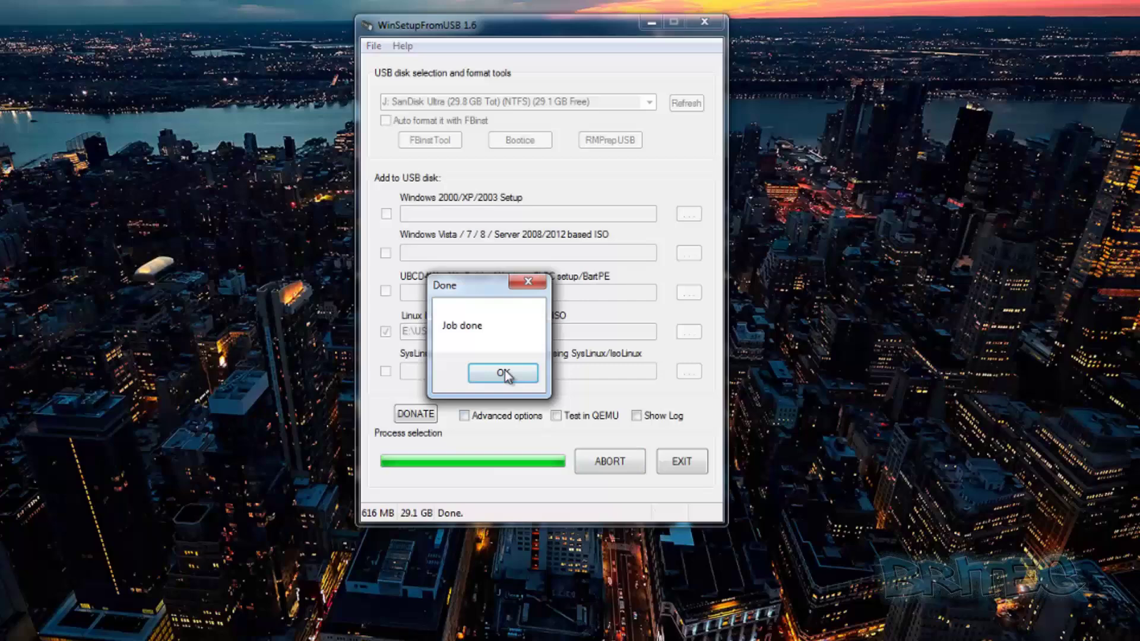
- Add kav_rescue_10.iso as a grub4dos ISO with boot entry 'kav rescue_10' and copy it
left_click(386, 331)
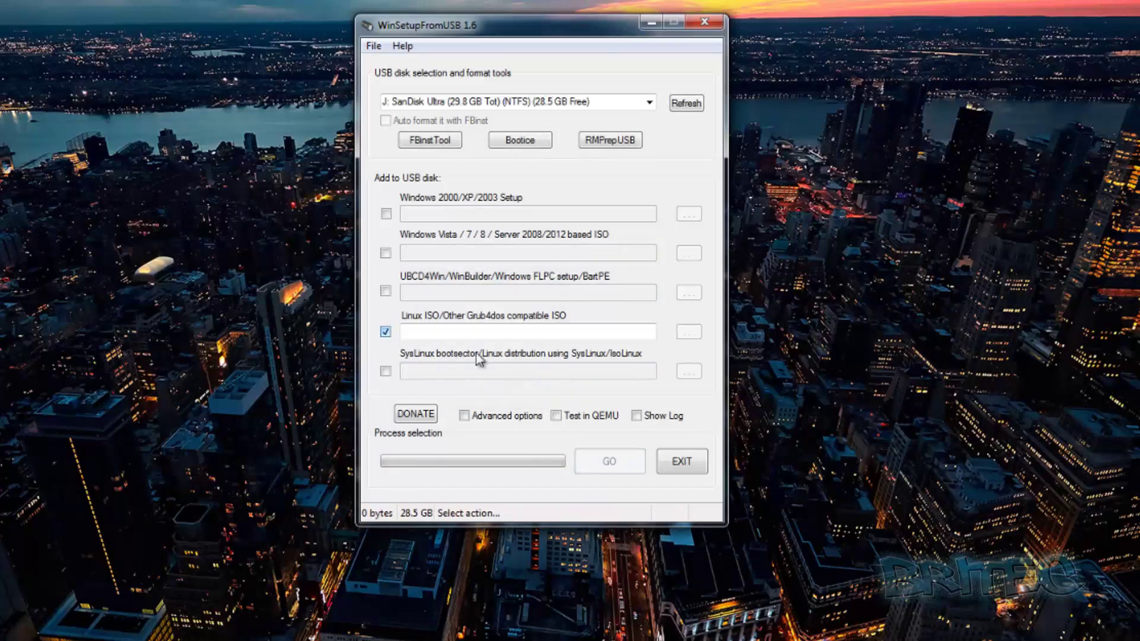
left_click(688, 332)
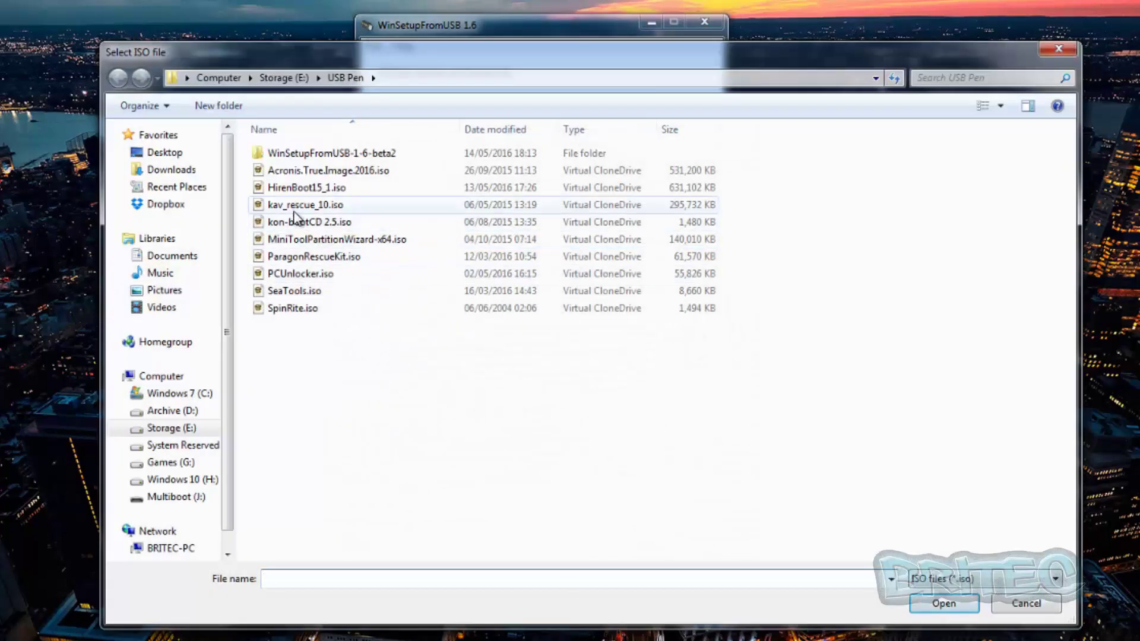
left_click(307, 208)
left_click(943, 603)
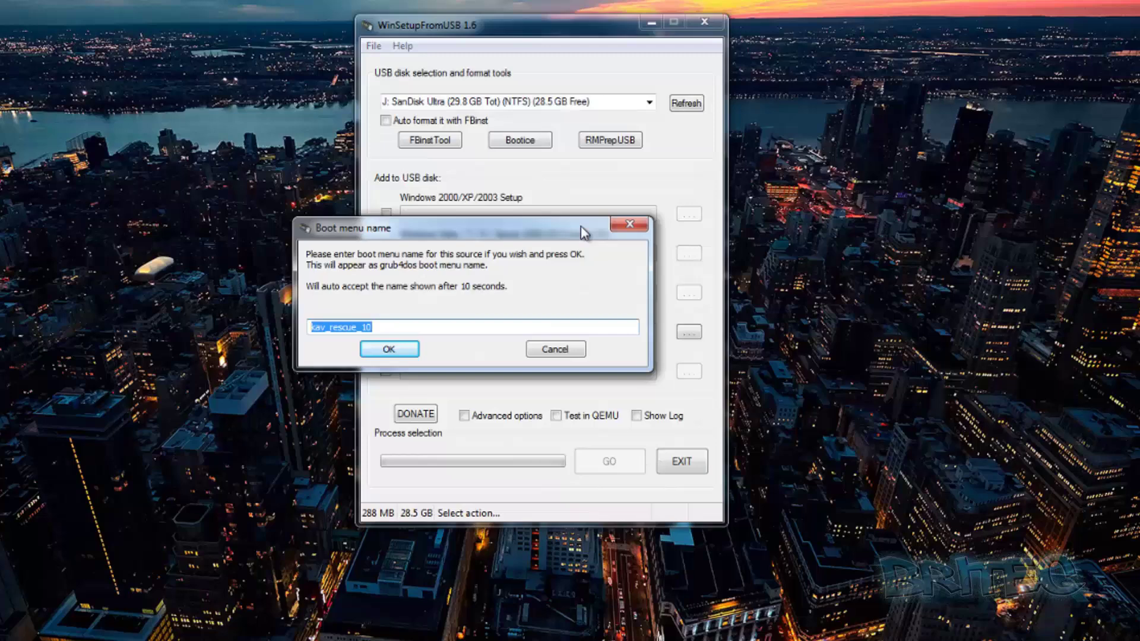
left_click(397, 322)
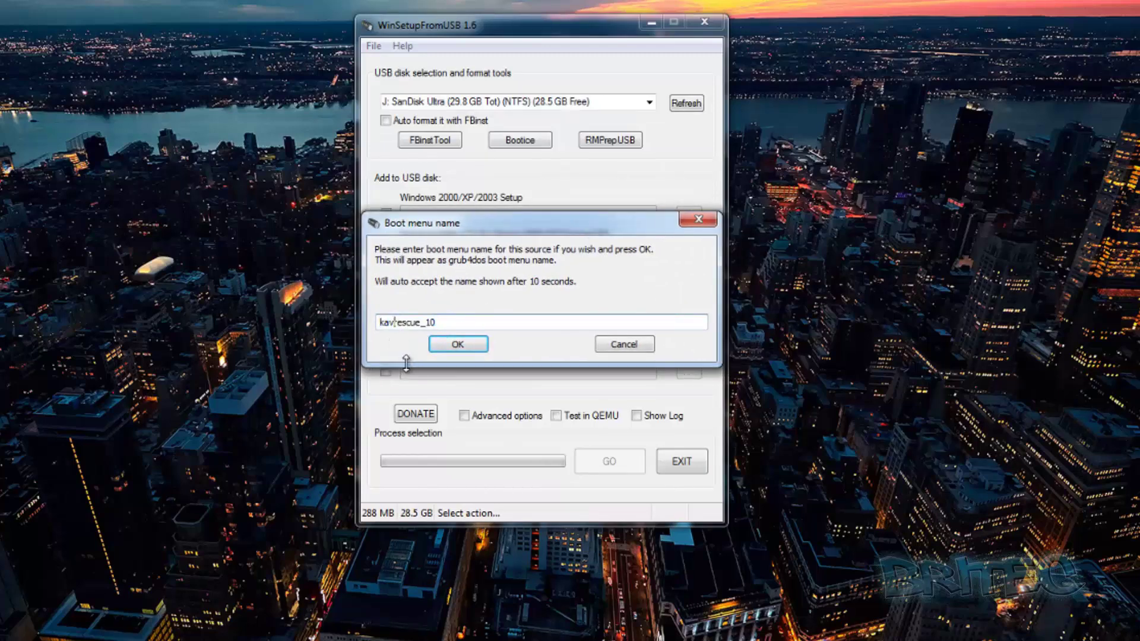
left_click(426, 322)
left_click(454, 350)
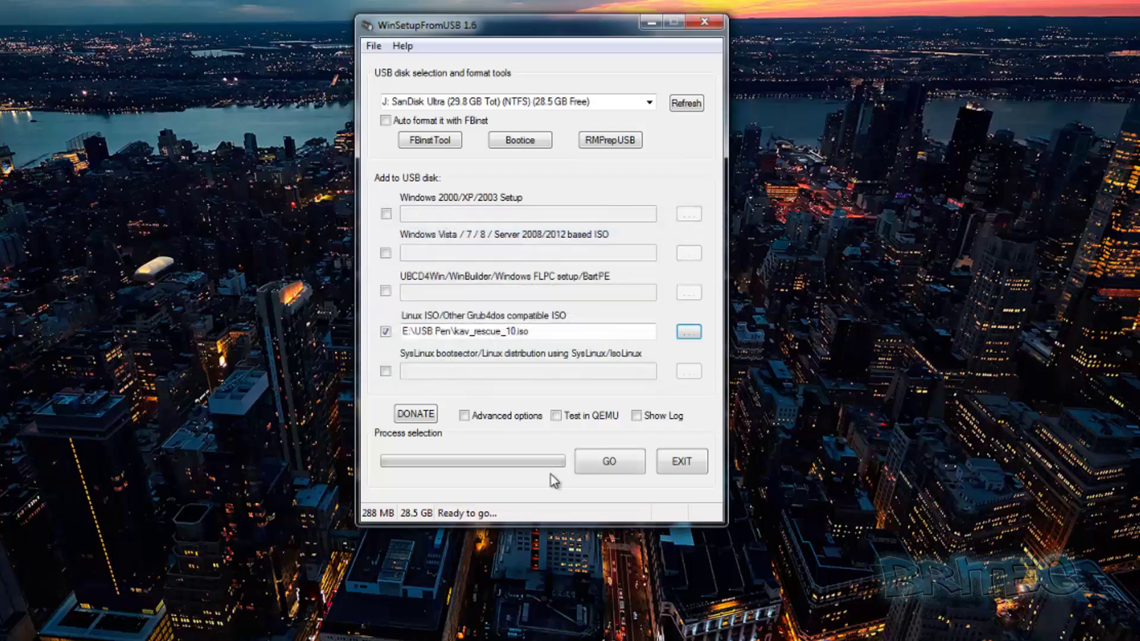
left_click(607, 467)
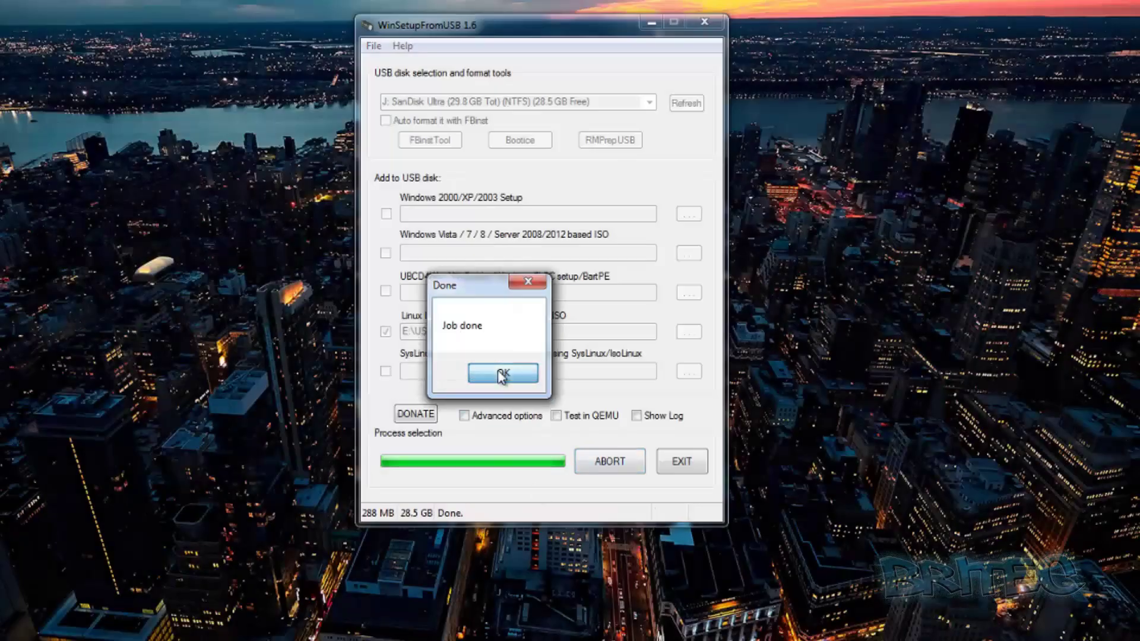
left_click(502, 375)
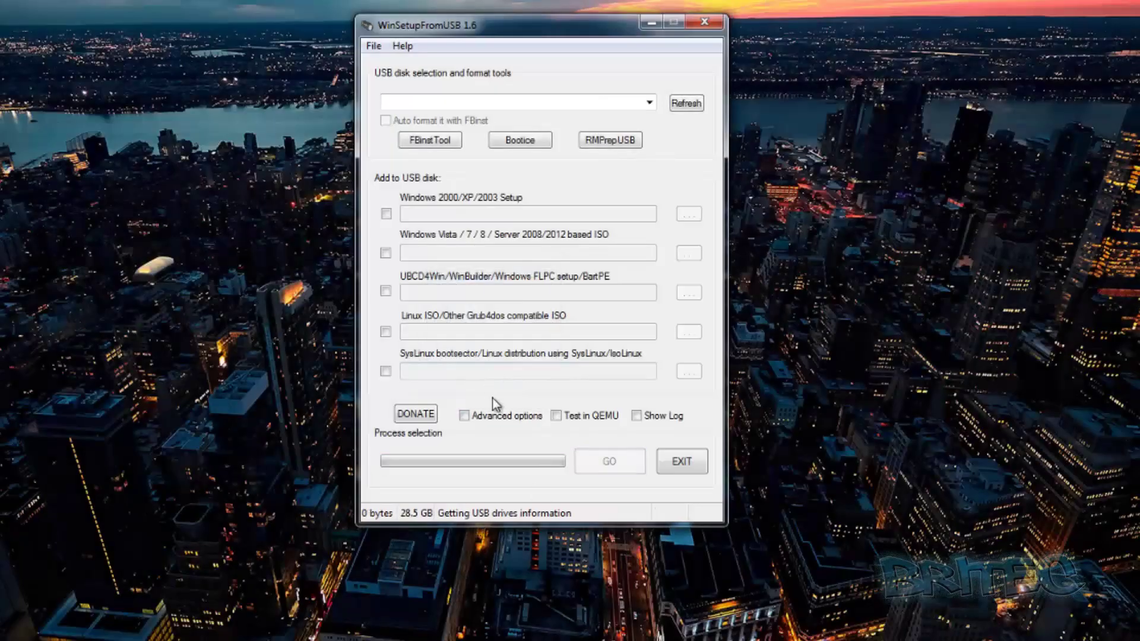
- Add kon-bootCD 2.5.iso to the USB with its suggested boot menu name
left_click(386, 332)
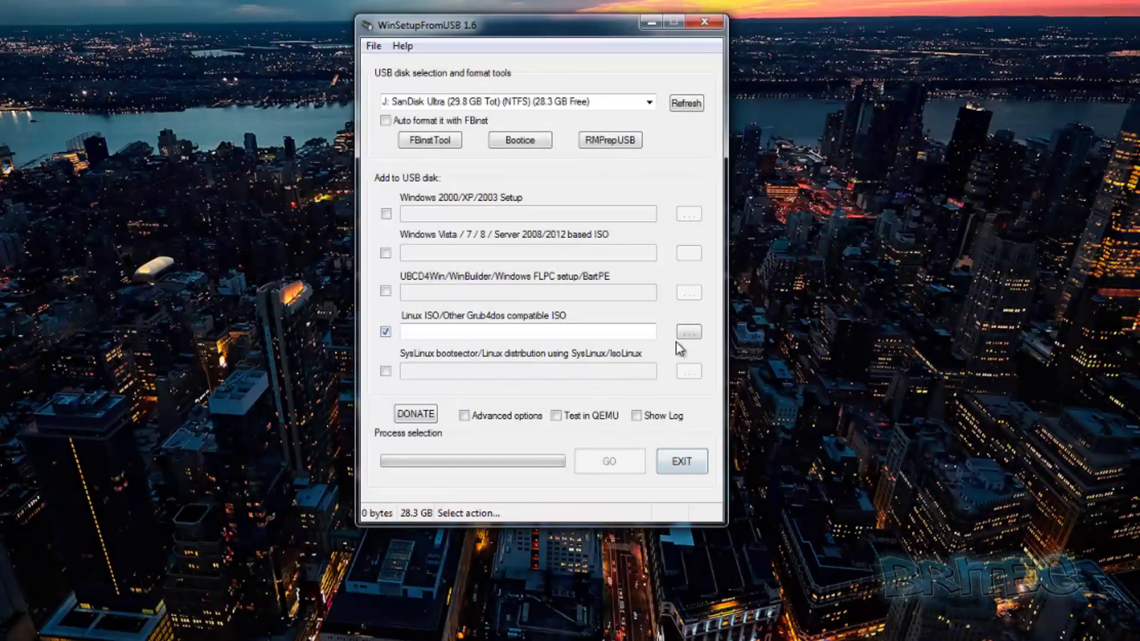
left_click(689, 332)
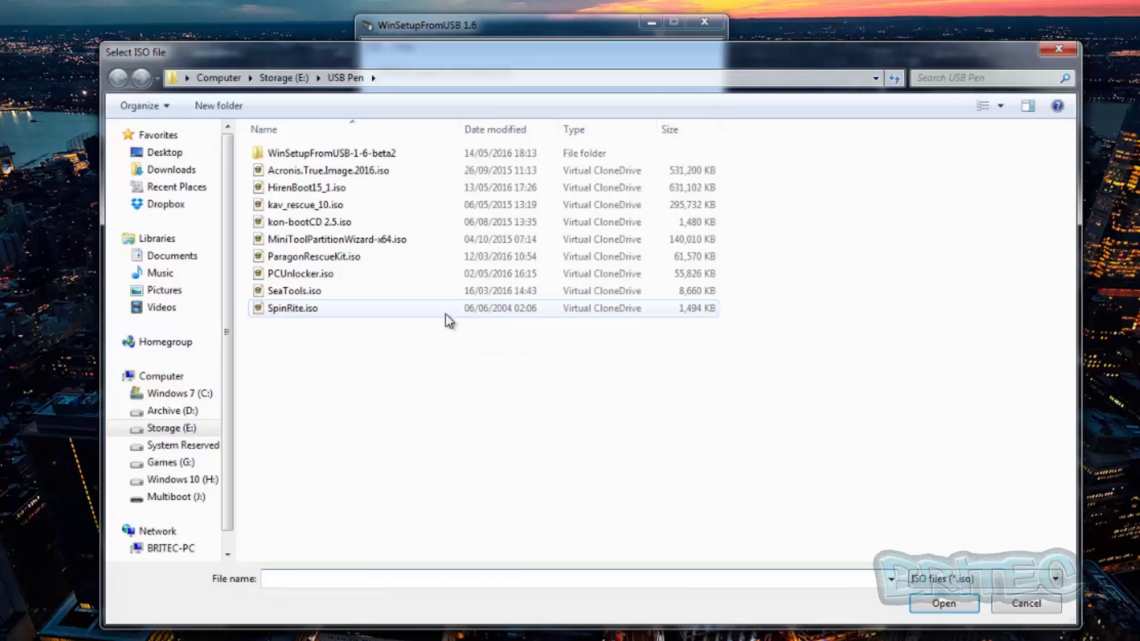
left_click(313, 226)
left_click(943, 603)
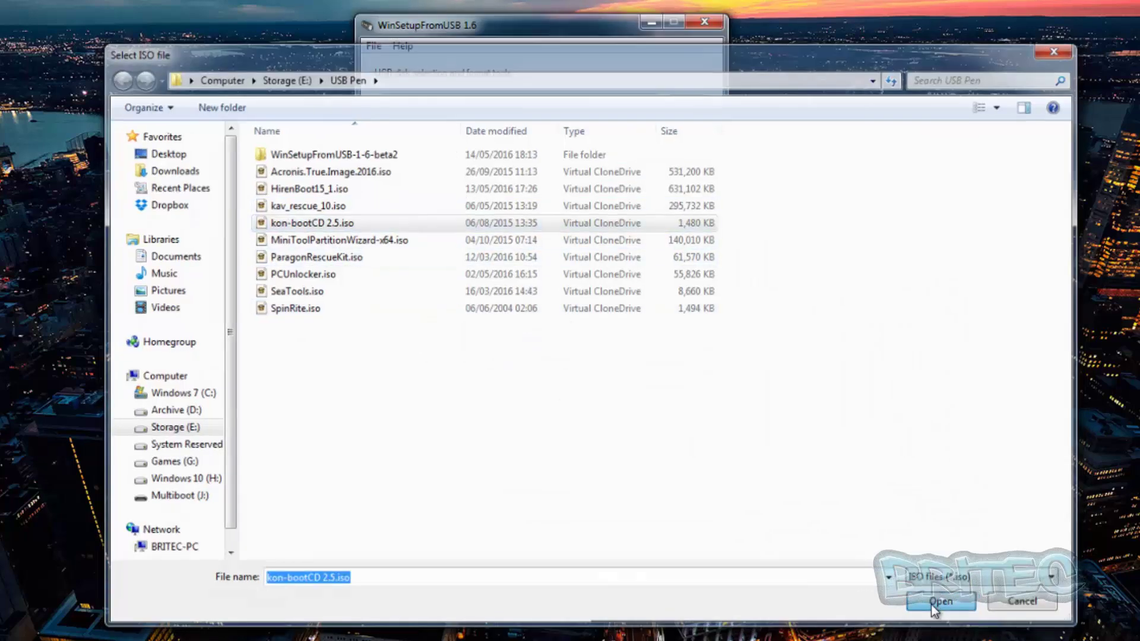
left_click(461, 324)
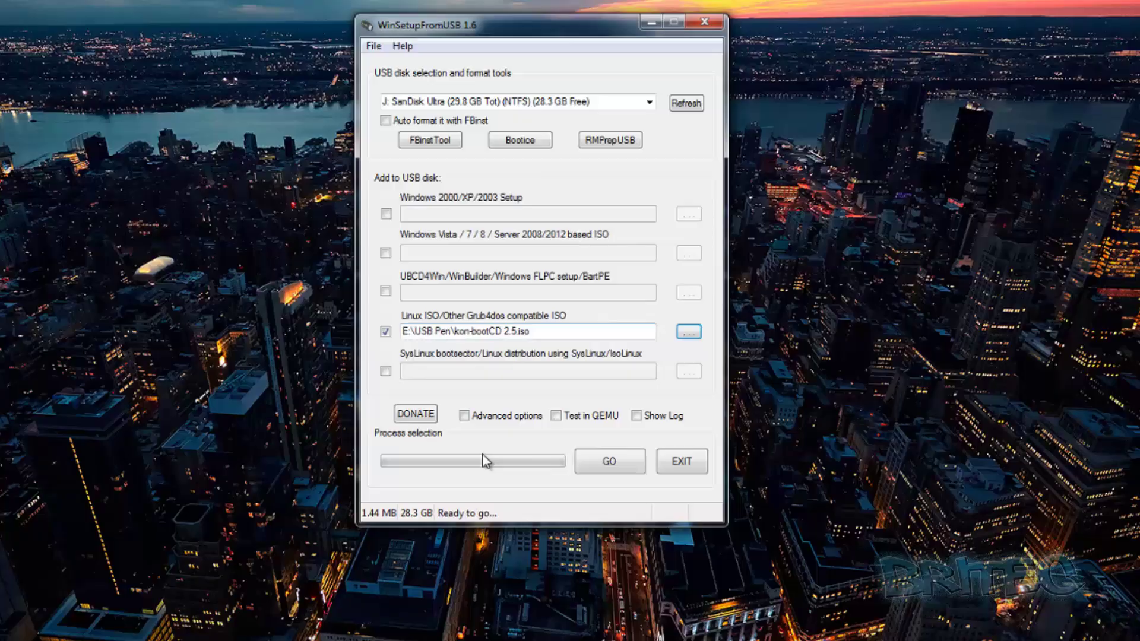
left_click(610, 461)
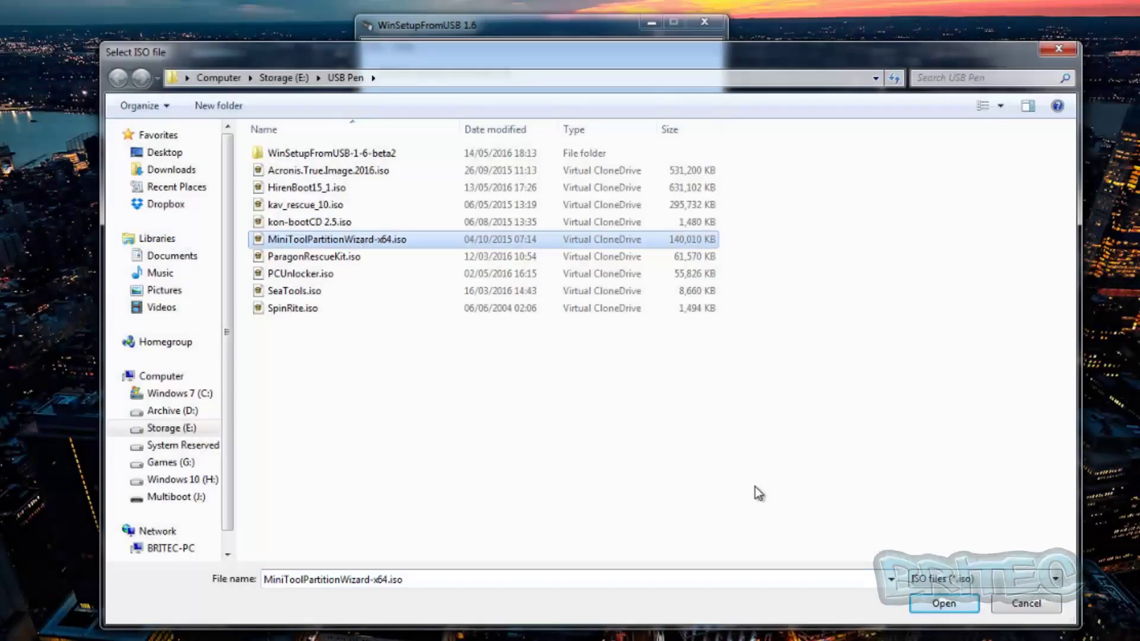
- Add MiniToolPartitionWizard-x64.iso with boot entry 'MiniTool PartitionWizard-x64'
key("Return")
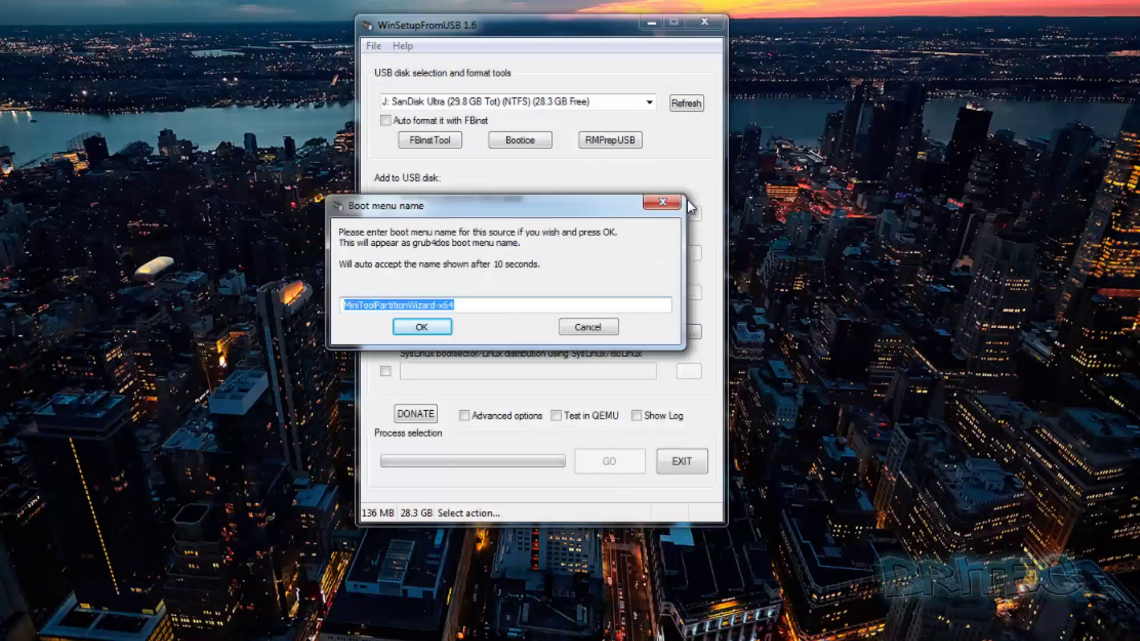
left_click(435, 296)
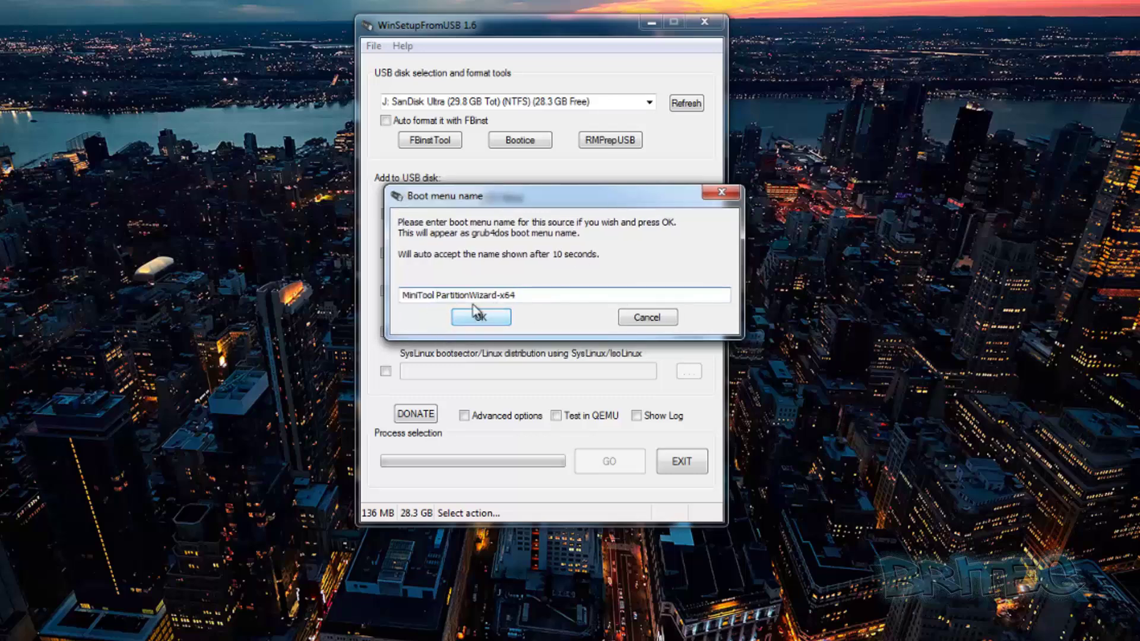
left_click(490, 322)
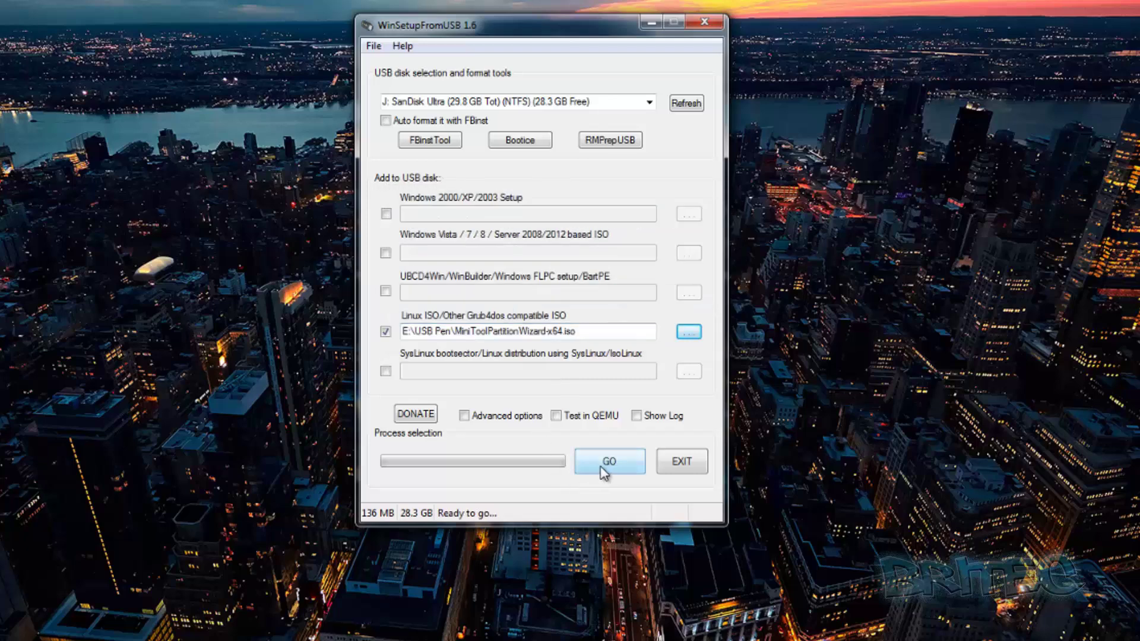
left_click(609, 469)
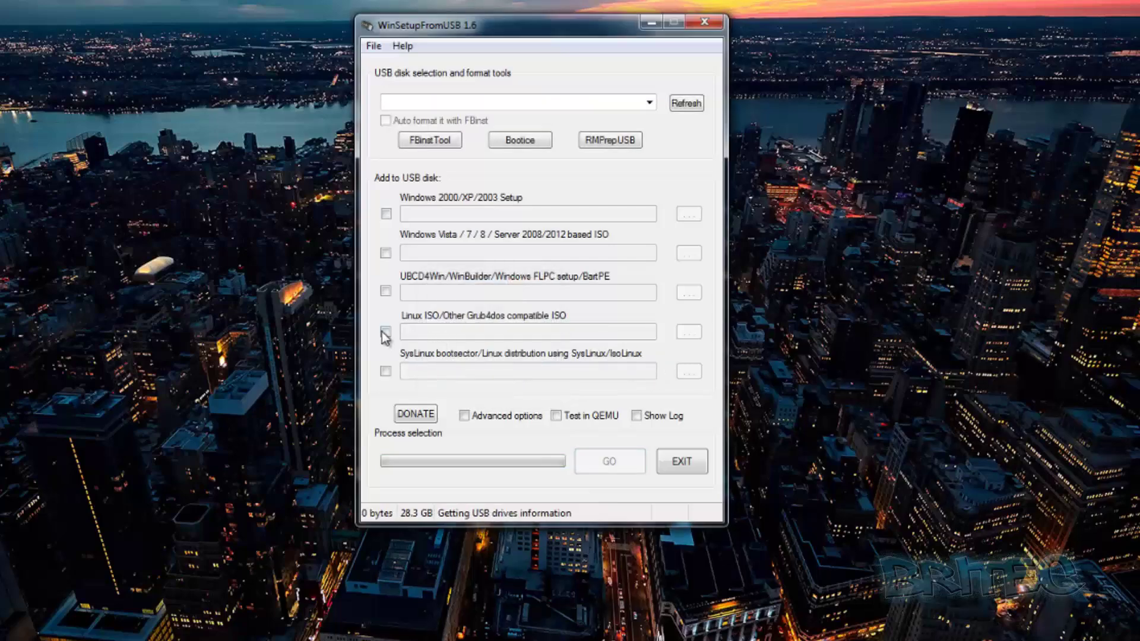
- Add ParagonRescueKit.iso to the USB with boot entry 'Paragon RescueKit'
left_click(386, 332)
left_click(687, 332)
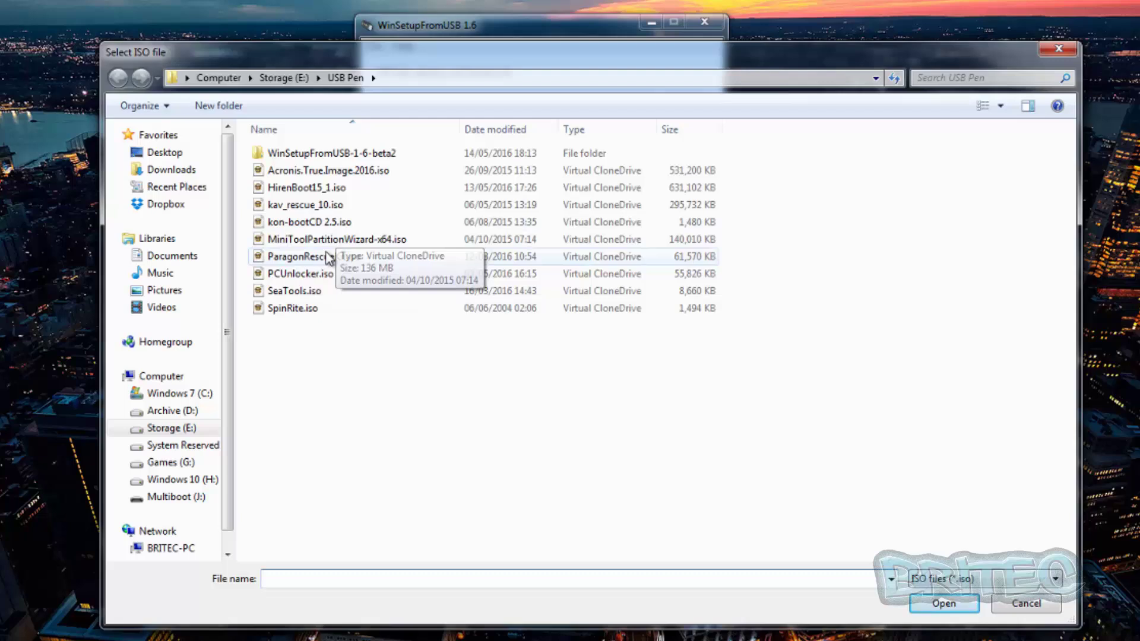
left_click(304, 274)
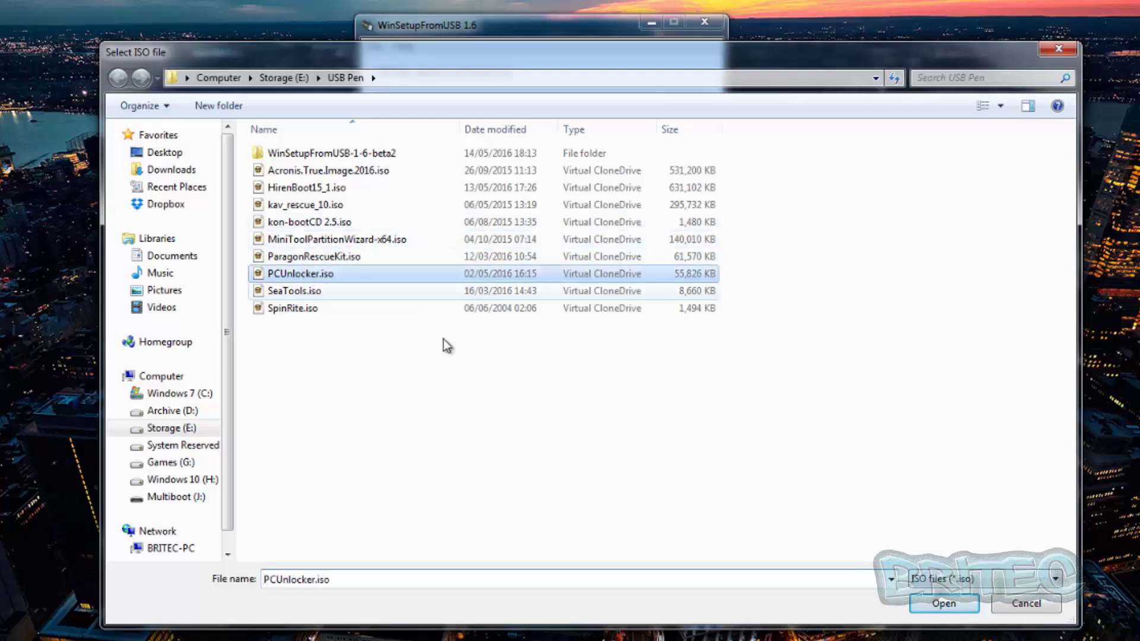
left_click(306, 259)
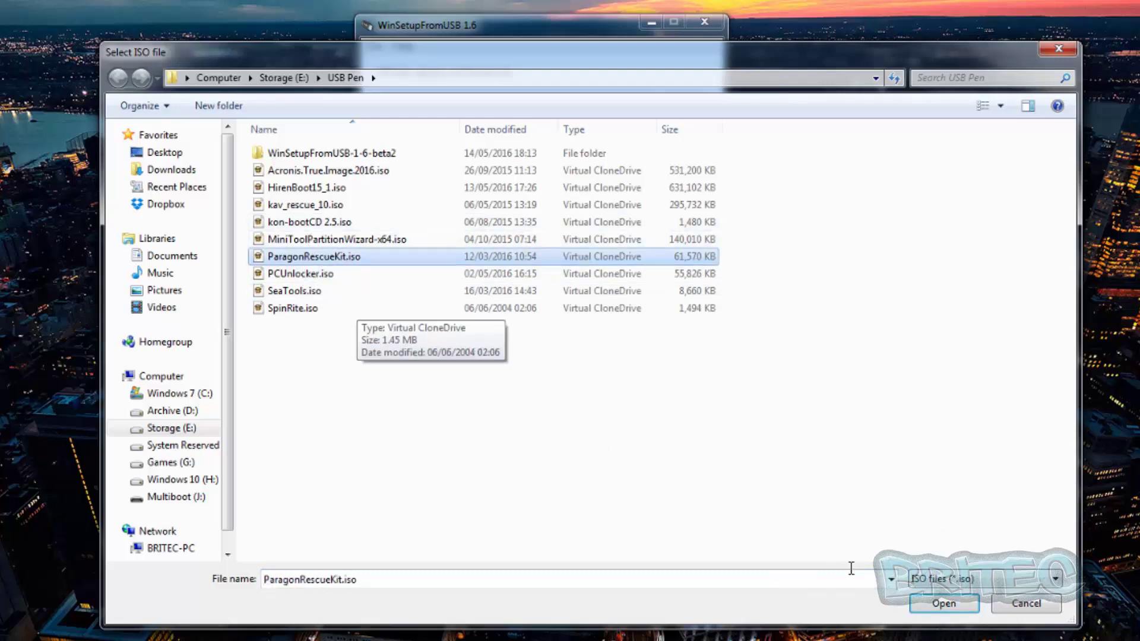
left_click(944, 603)
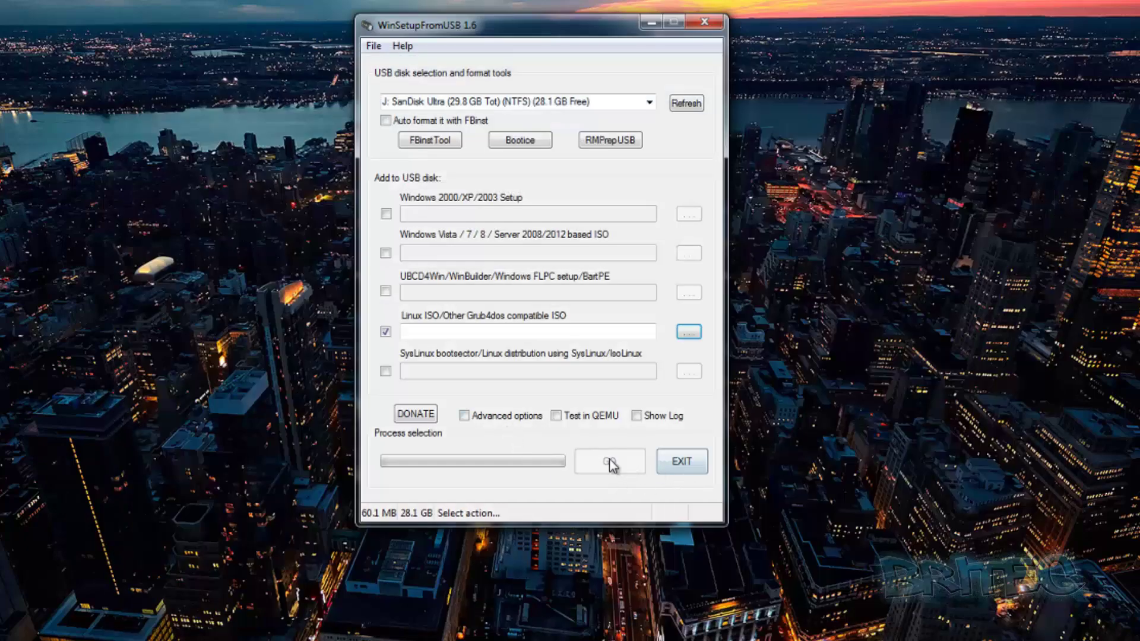
left_click(610, 464)
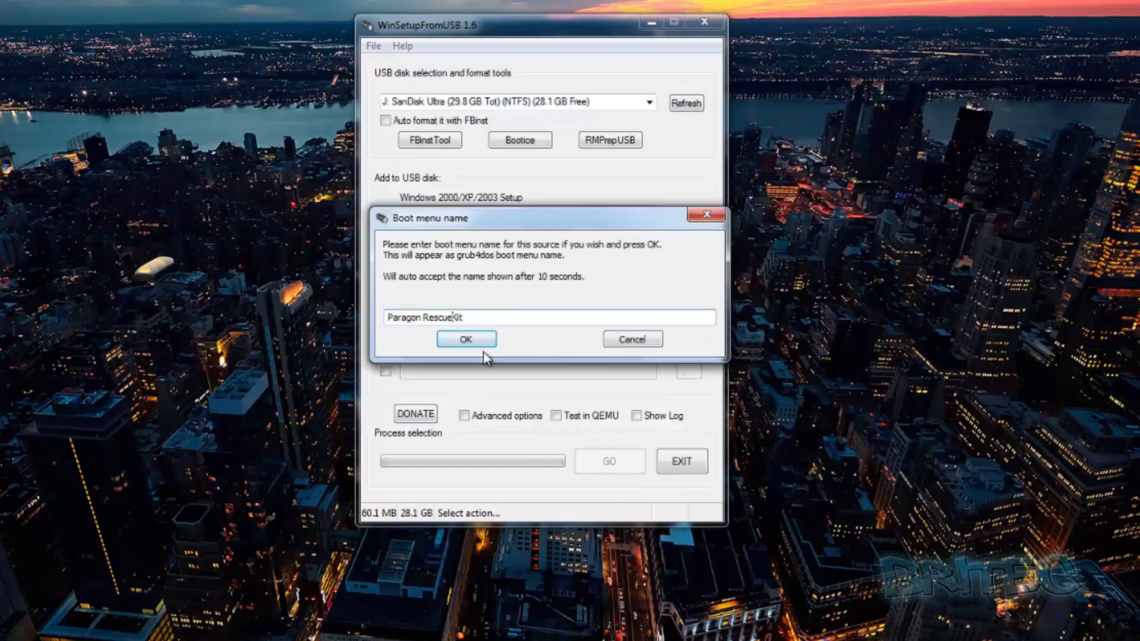
left_click(475, 338)
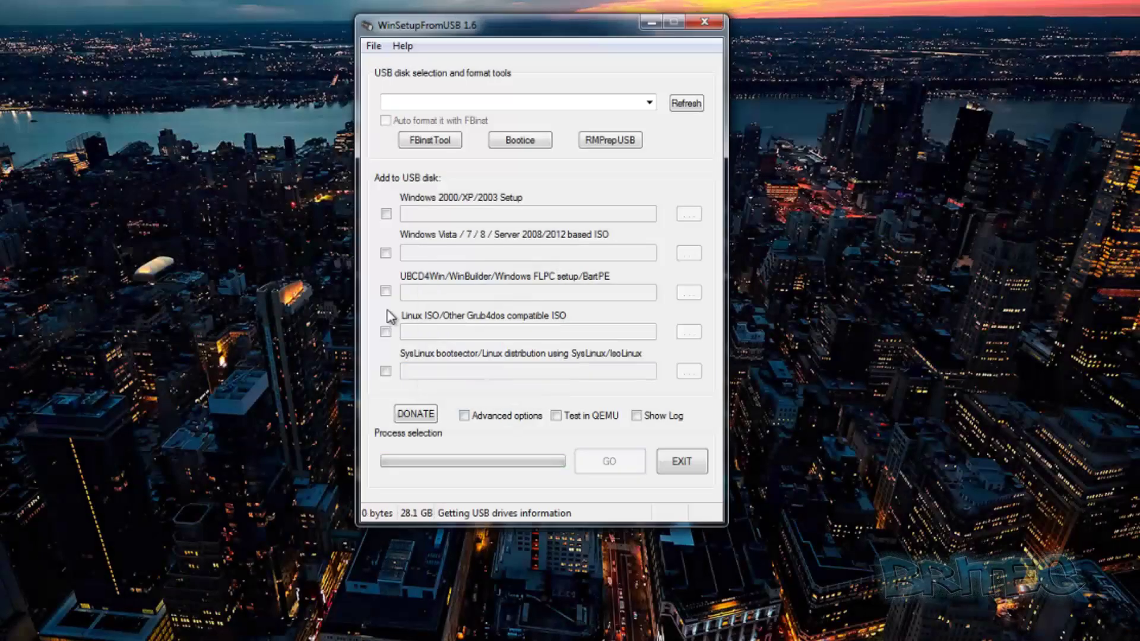
- Add PCUnlocker.iso with its boot entry renamed to 'PC Unlocker' and copy it
left_click(388, 330)
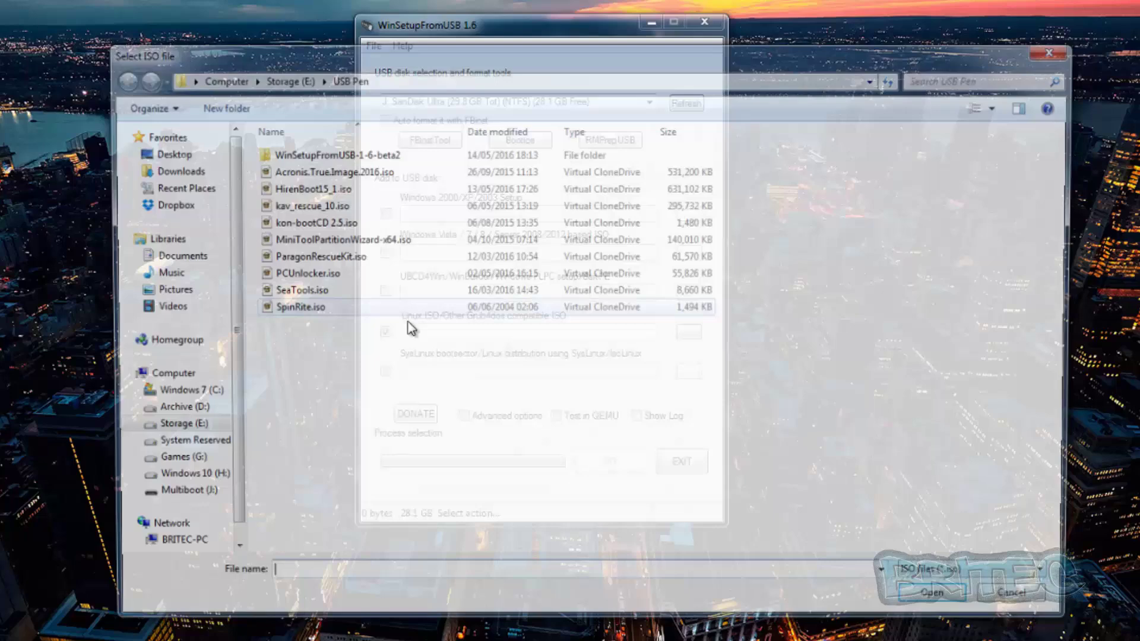
left_click(301, 273)
left_click(917, 605)
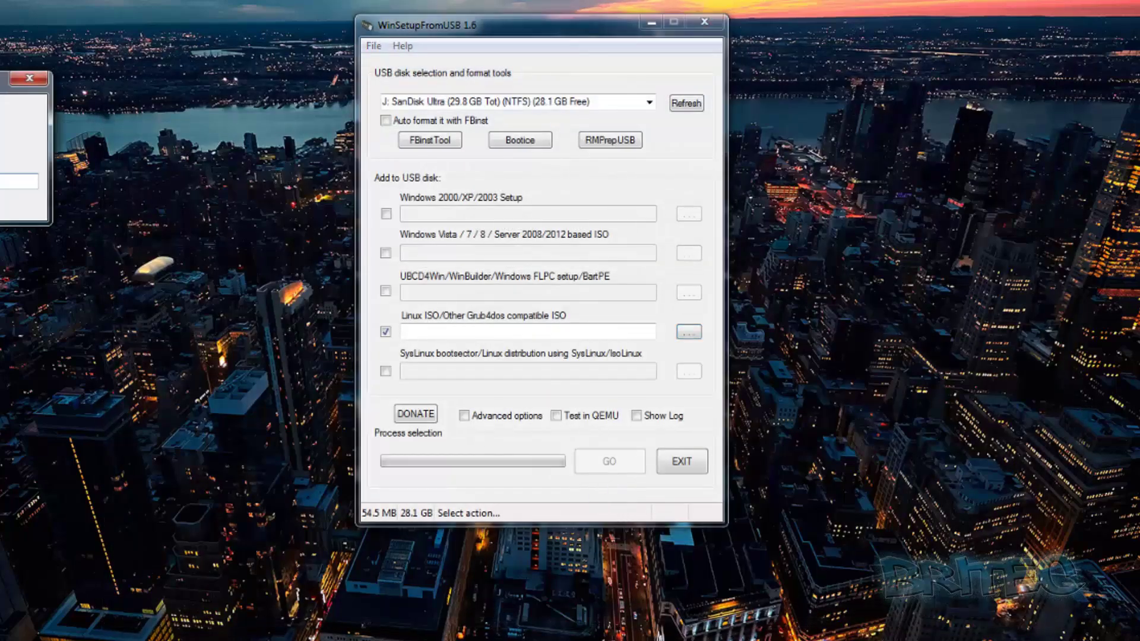
left_click_drag(555, 241, 574, 226)
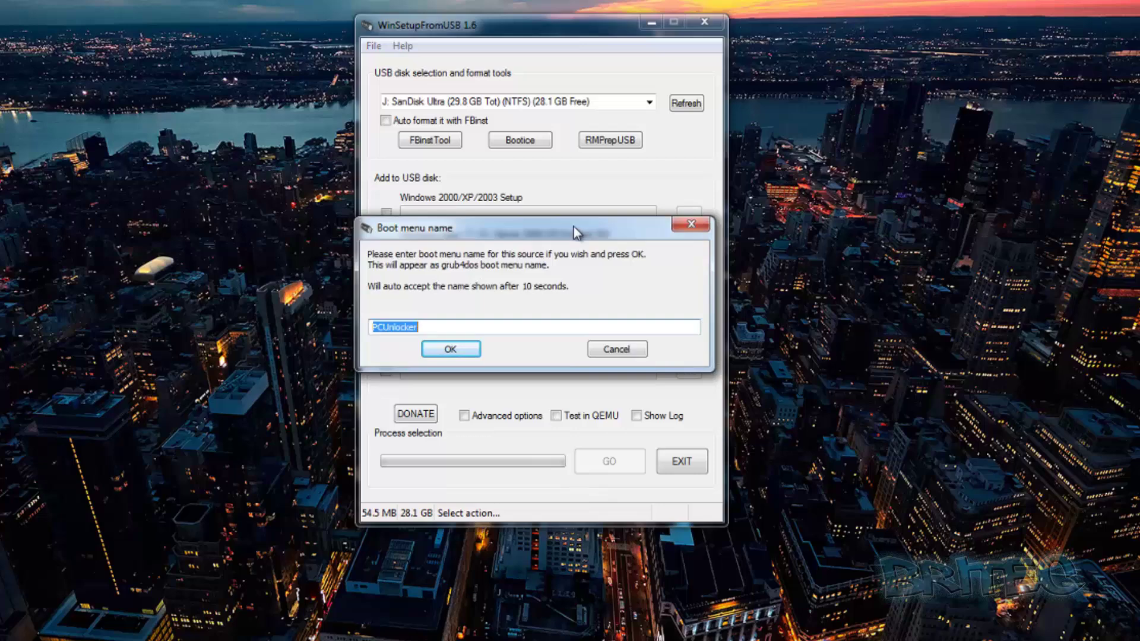
left_click(387, 326)
left_click(444, 351)
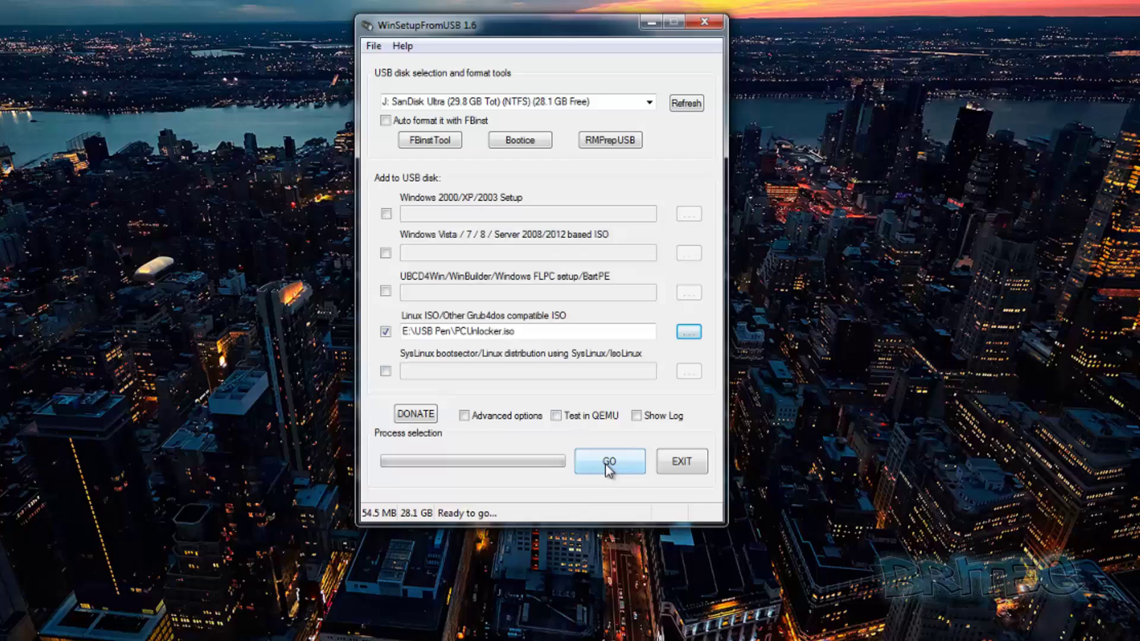
left_click(607, 465)
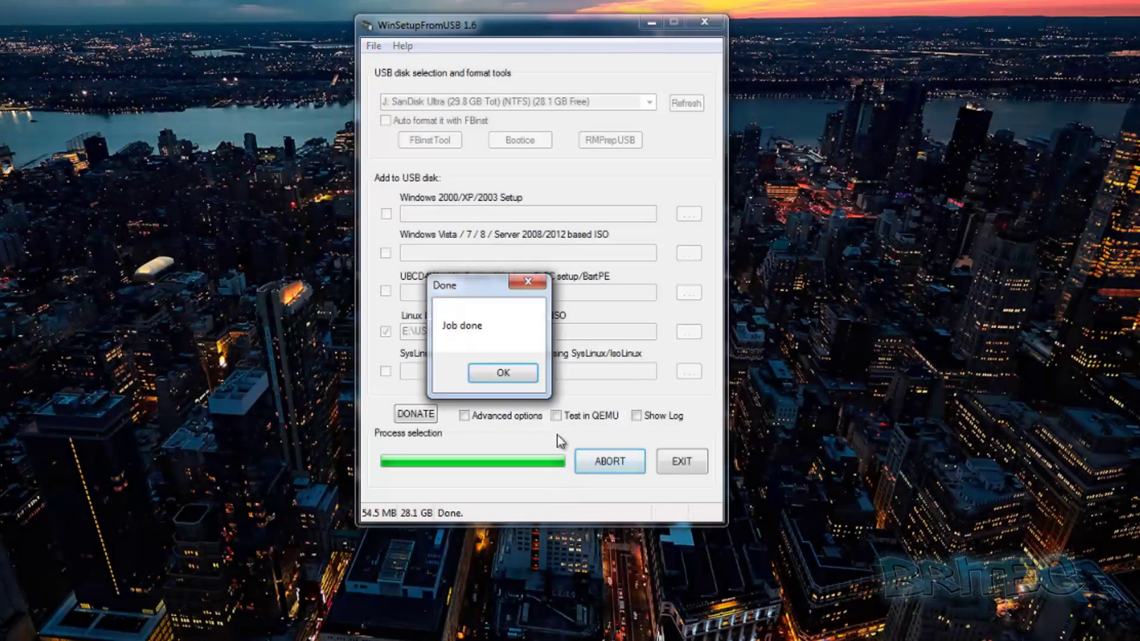
left_click(506, 375)
left_click(386, 331)
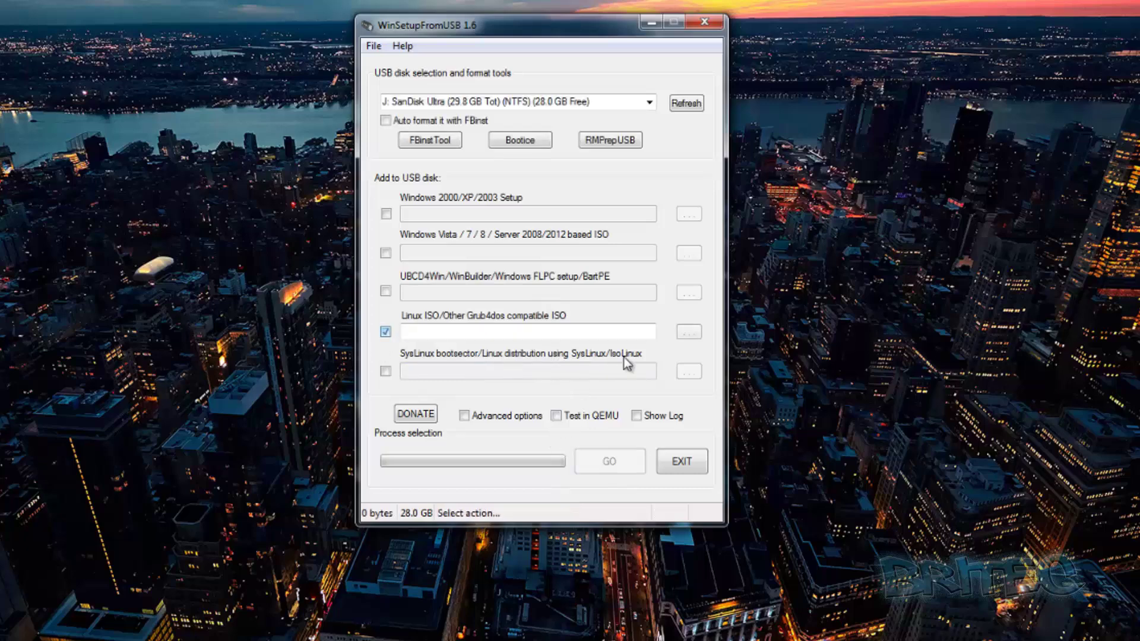
- Add SeaTools.iso to the USB with its default SeaTools boot entry
left_click(689, 331)
left_click(297, 291)
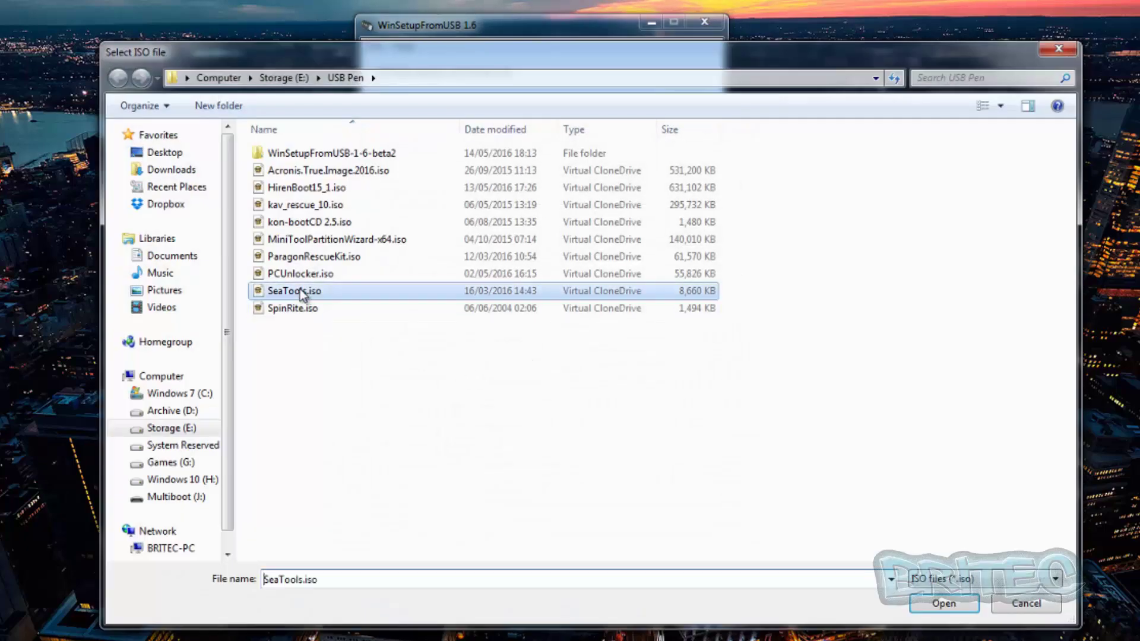
left_click(955, 604)
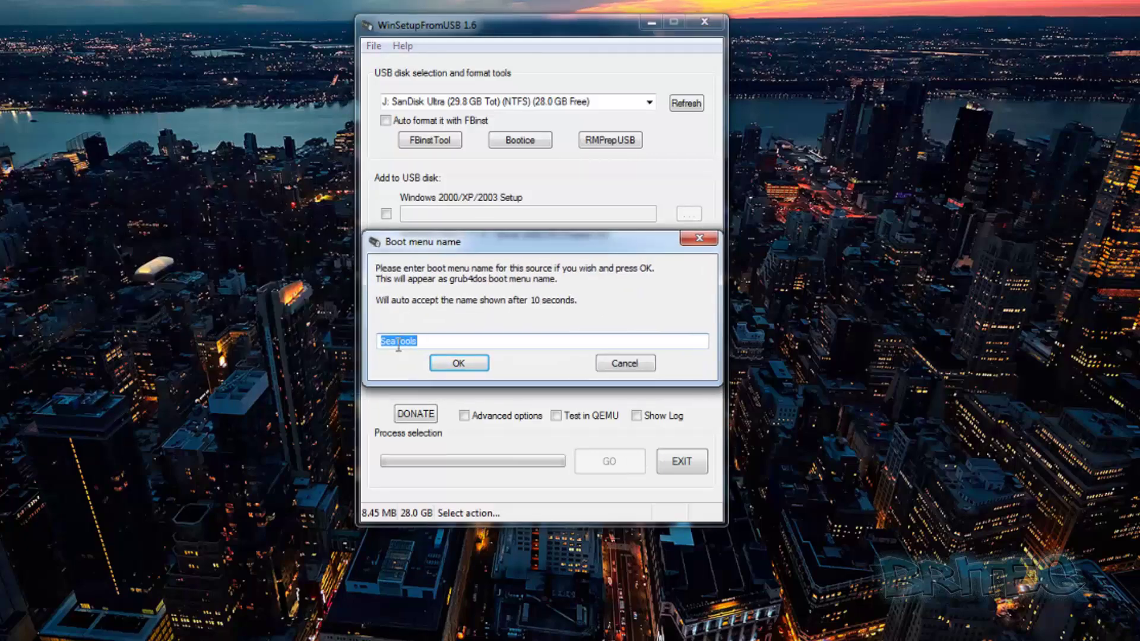
left_click(467, 365)
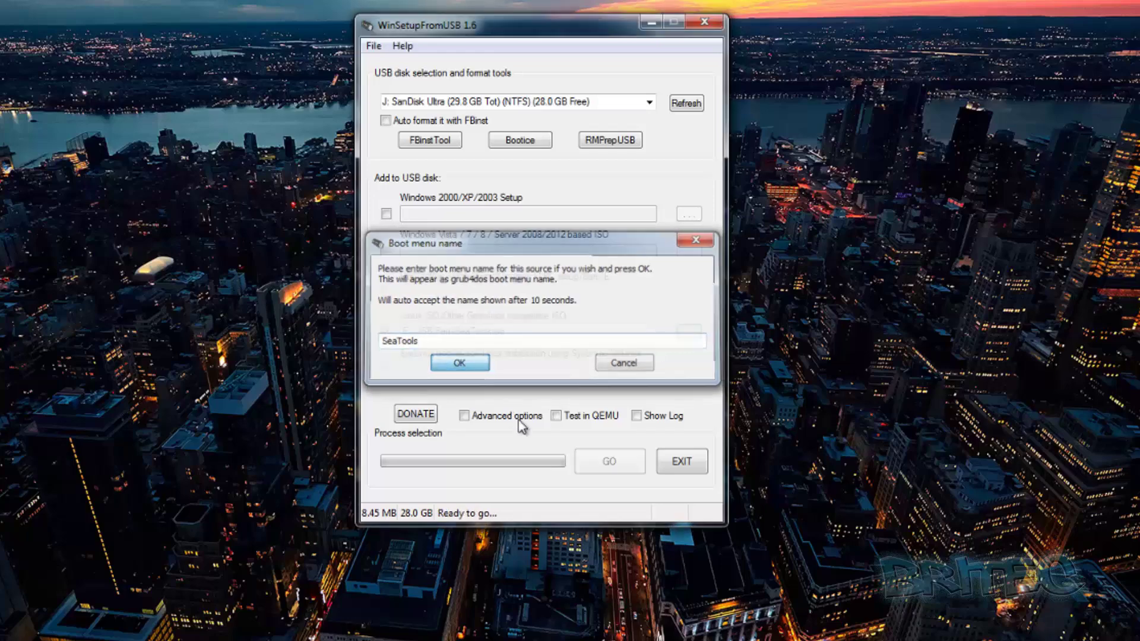
left_click(601, 469)
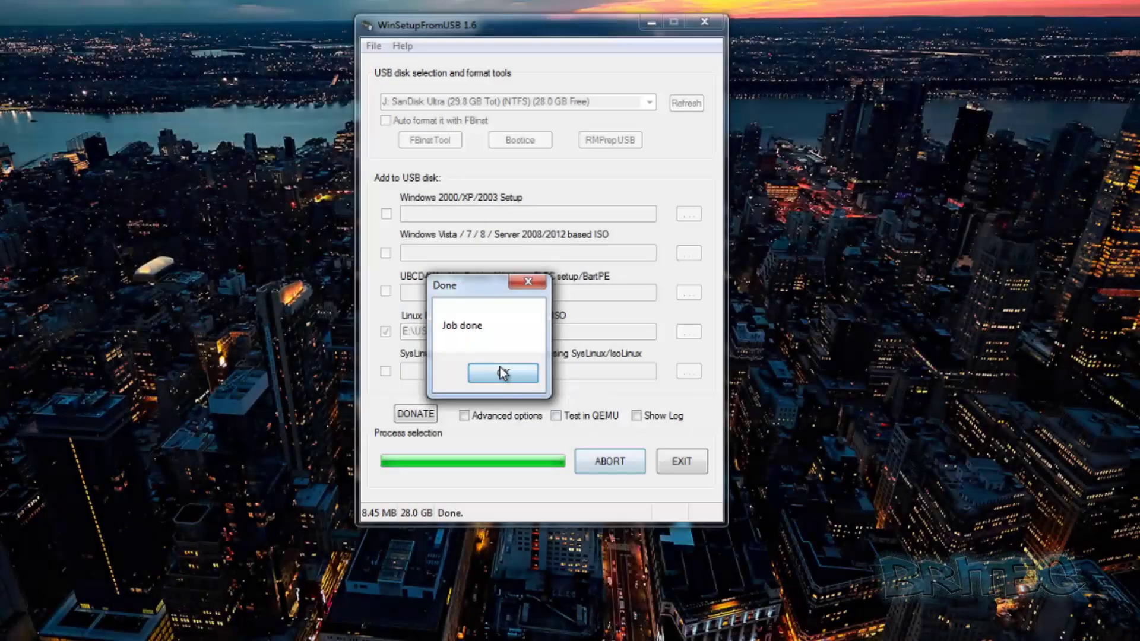
left_click(502, 373)
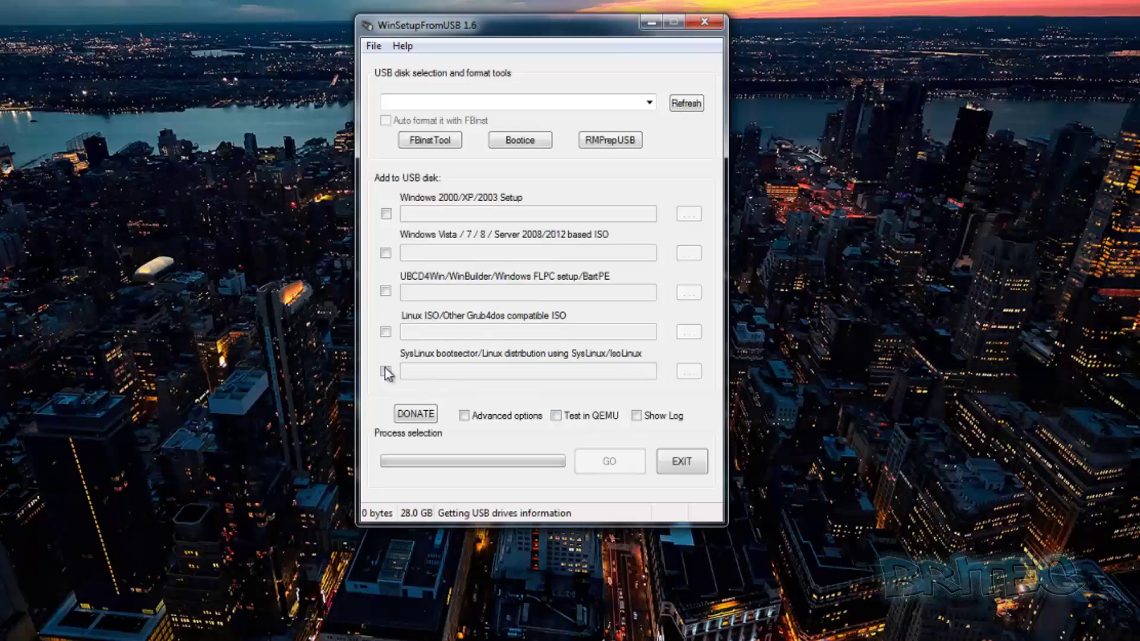
- Add SpinRite.iso to the USB with its default SpinRite boot entry
left_click(385, 331)
left_click(688, 332)
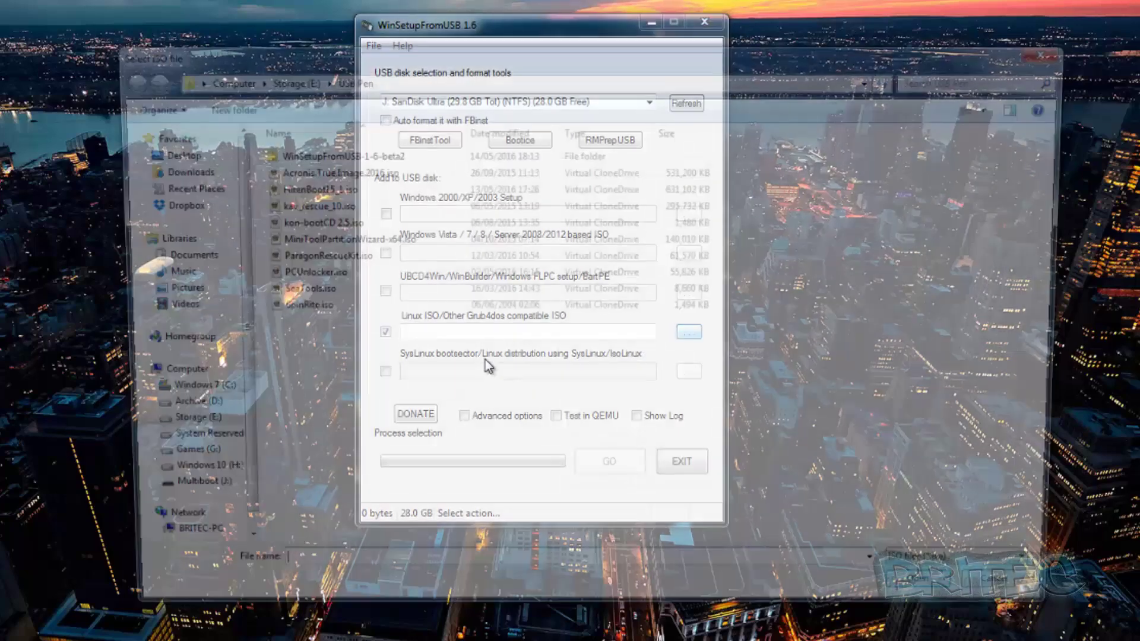
left_click(288, 310)
left_click(939, 601)
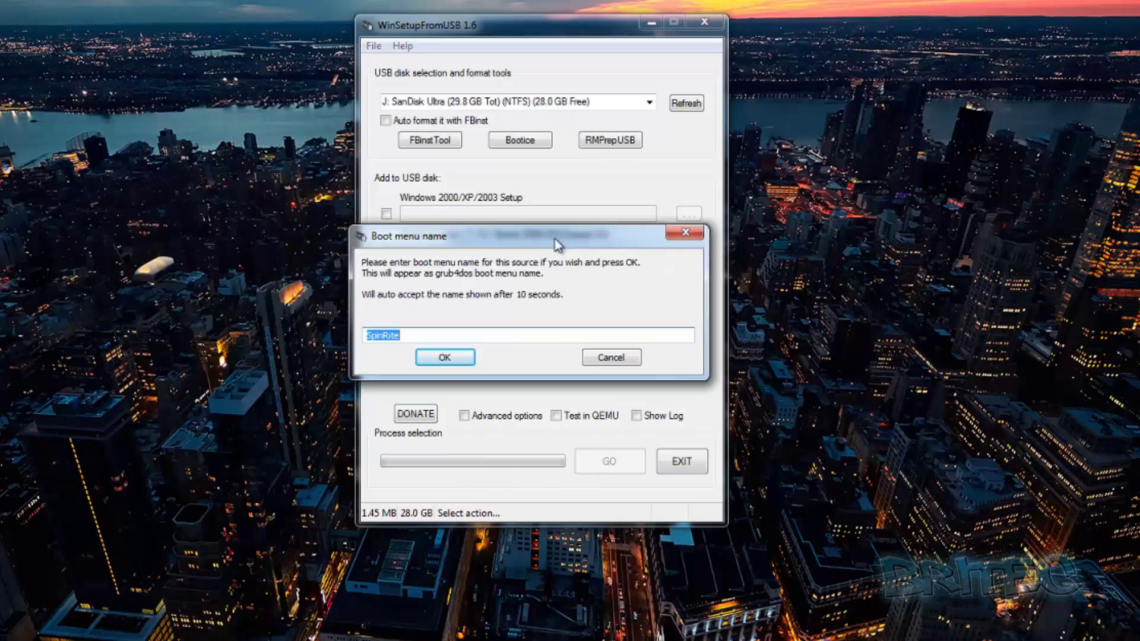
left_click(457, 359)
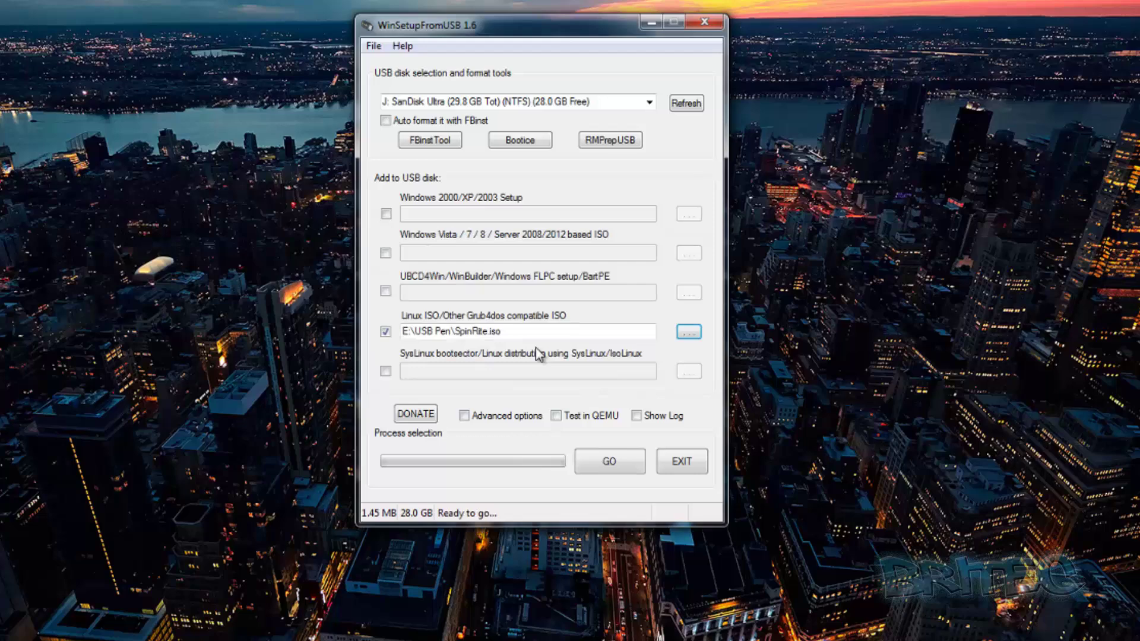
left_click(610, 462)
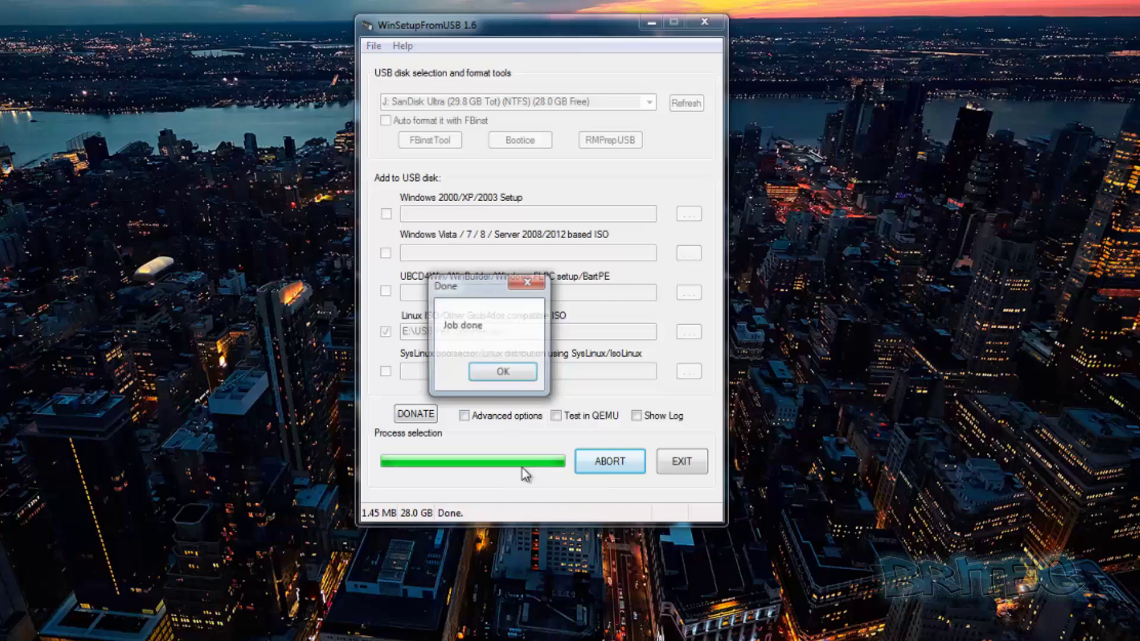
left_click(496, 375)
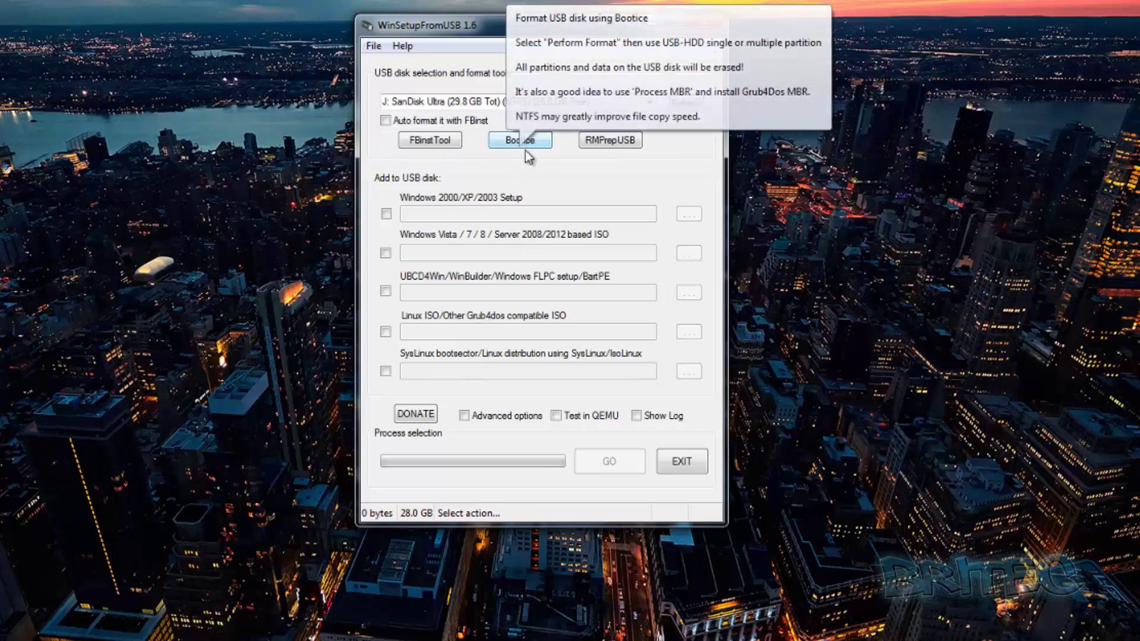
- Make all files on USB drive J: contiguous with RMPrepUSB, then close RMPrepUSB
left_click(610, 142)
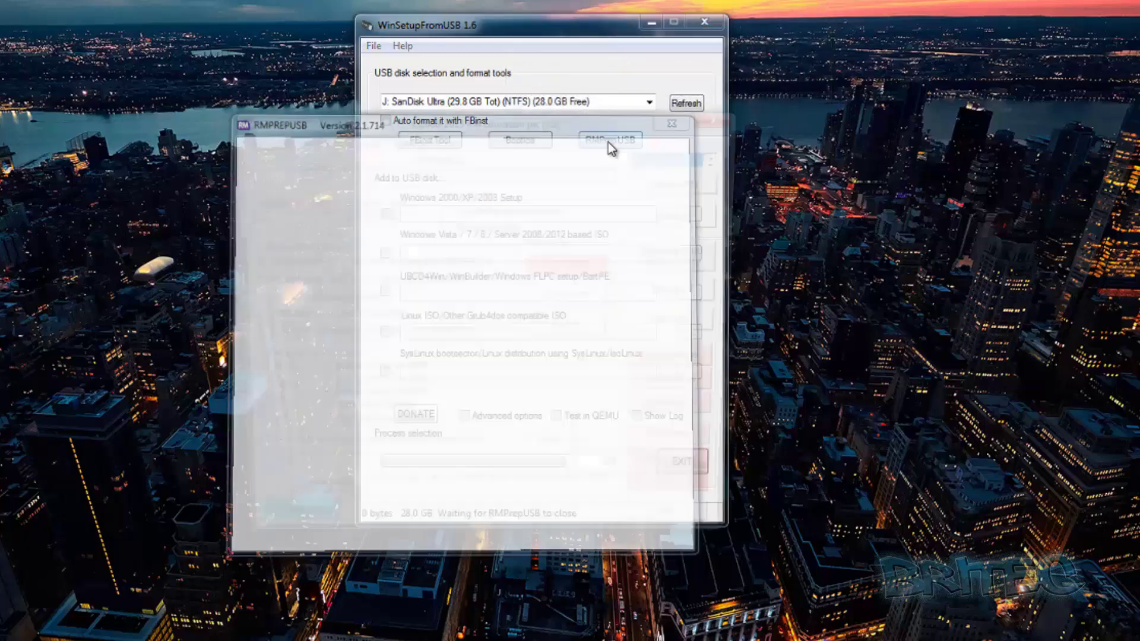
left_click_drag(473, 136, 534, 91)
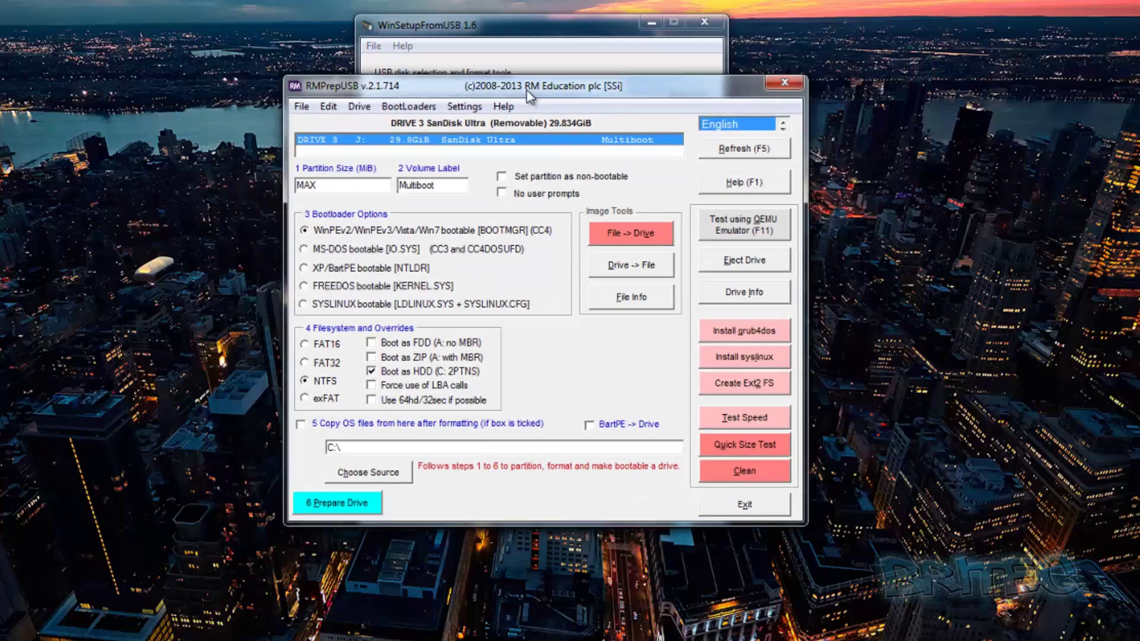
left_click(360, 106)
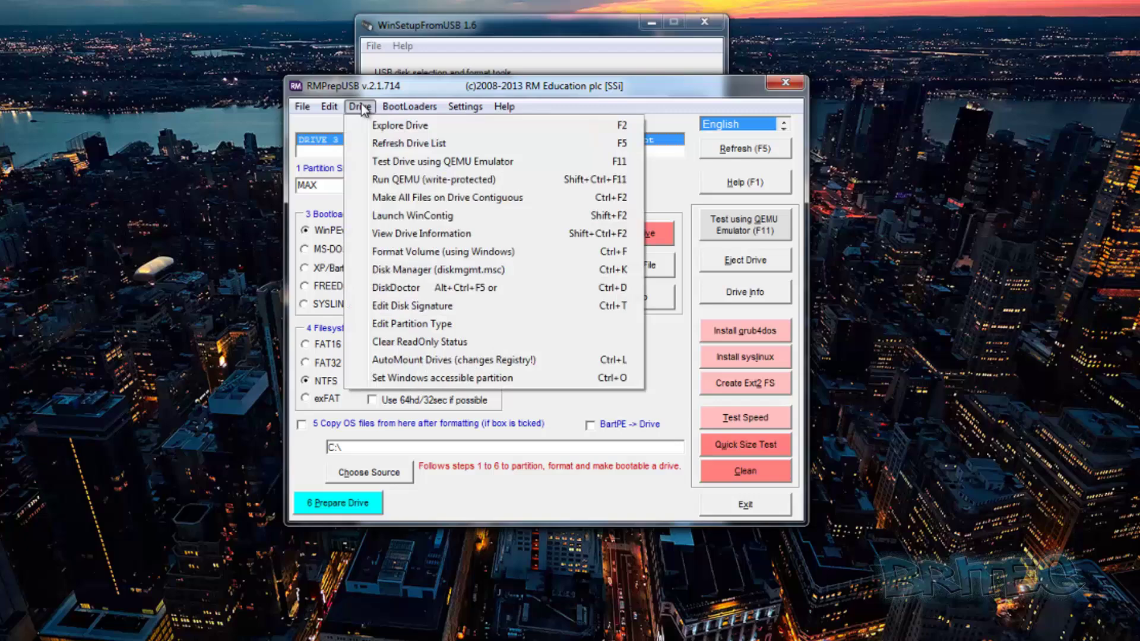
left_click(423, 198)
left_click(506, 382)
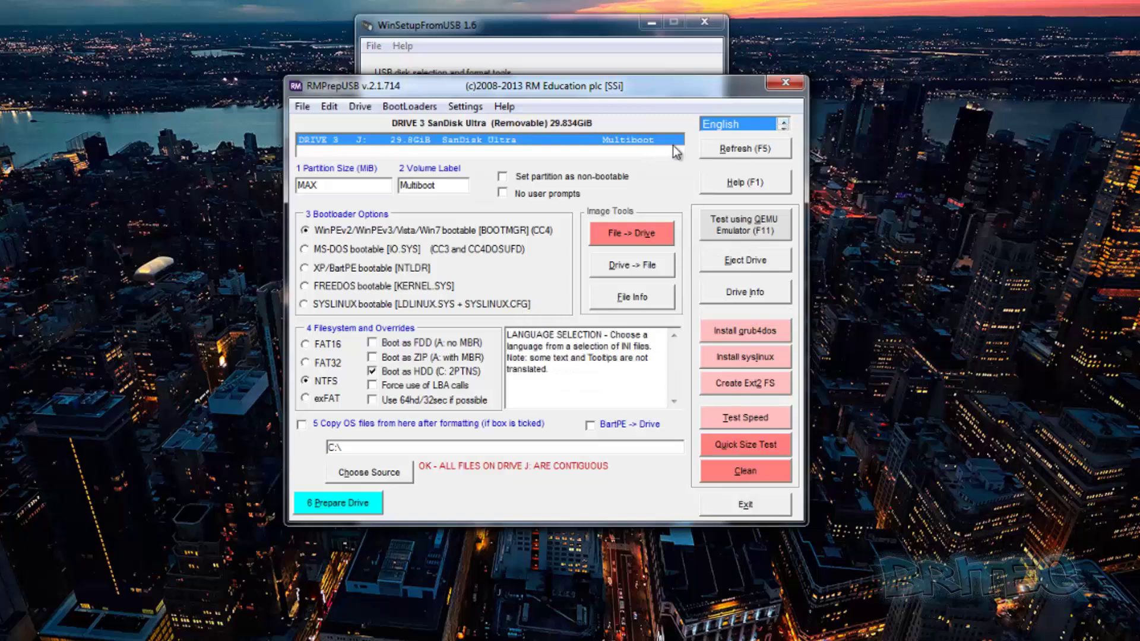
left_click(795, 84)
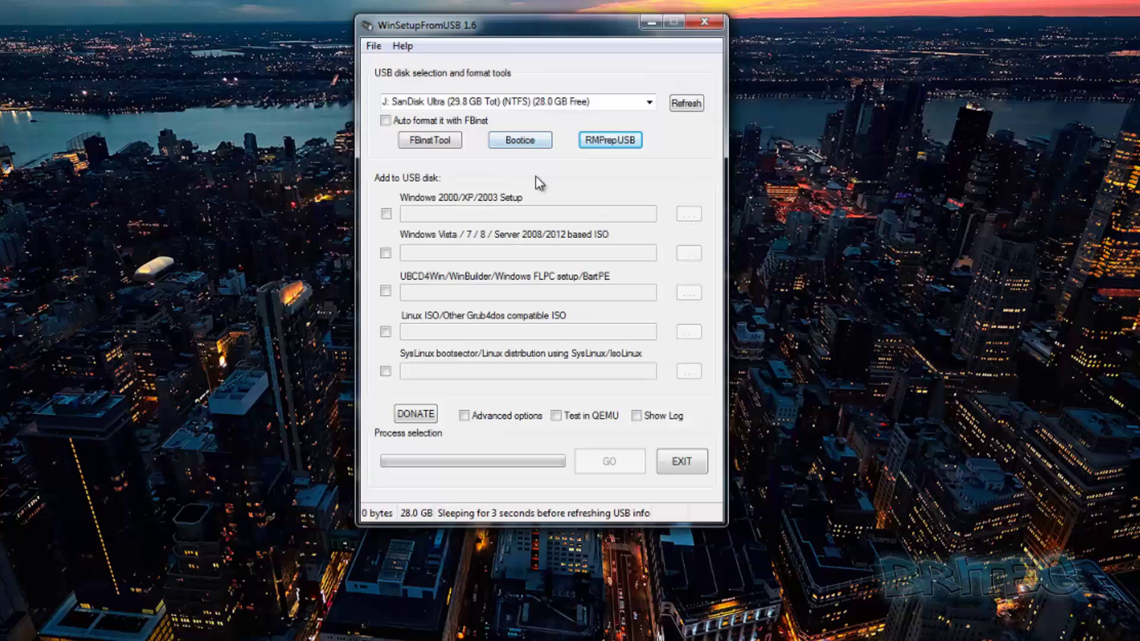
- In BOOTICE Utilities, start the GRUB4DOS Menu Editor and pick J:\menu.lst to open
left_click(525, 142)
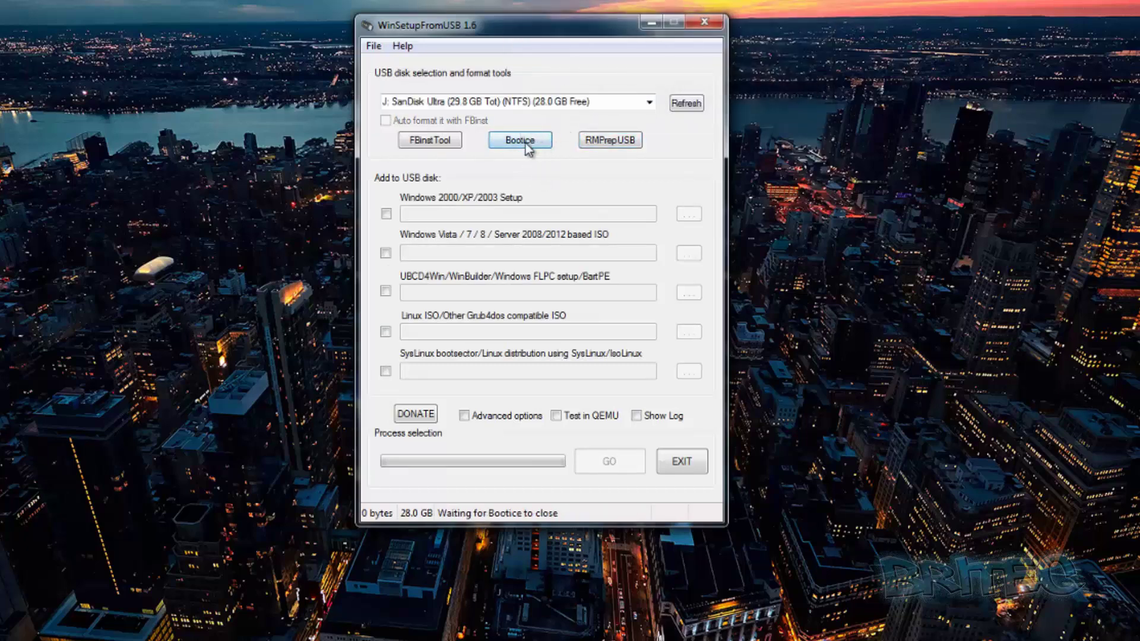
left_click_drag(501, 201, 544, 178)
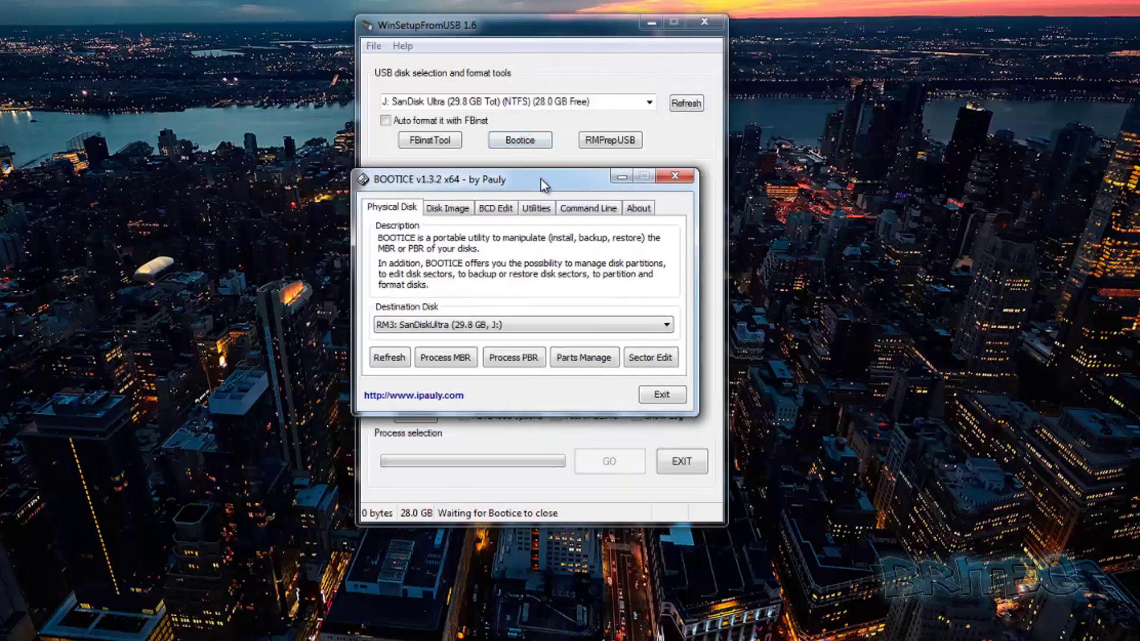
left_click(550, 211)
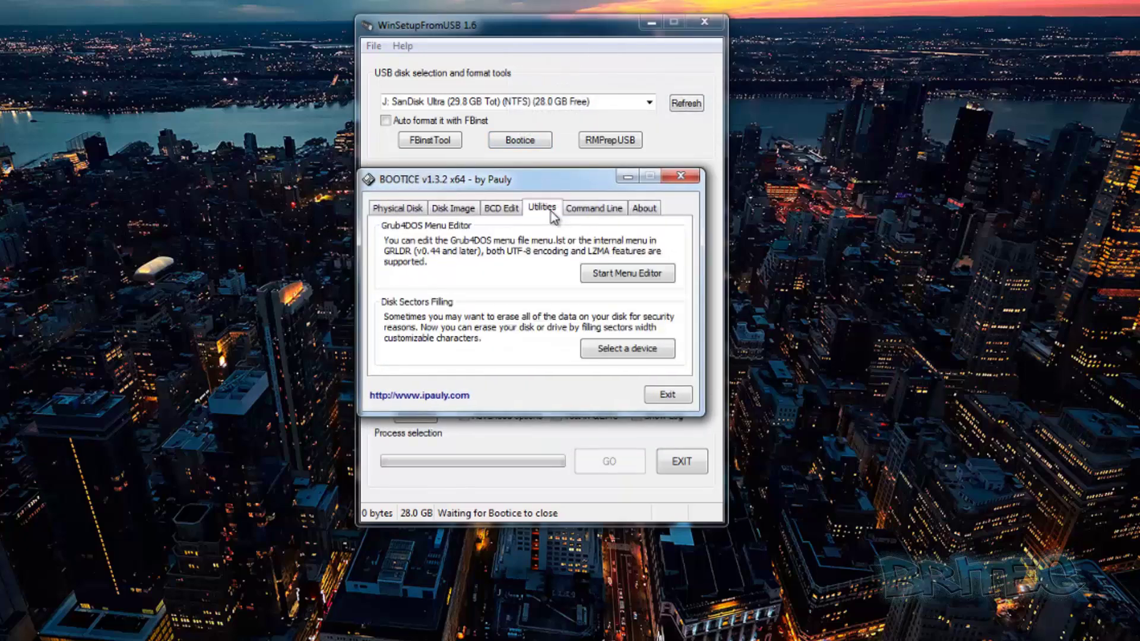
left_click(625, 274)
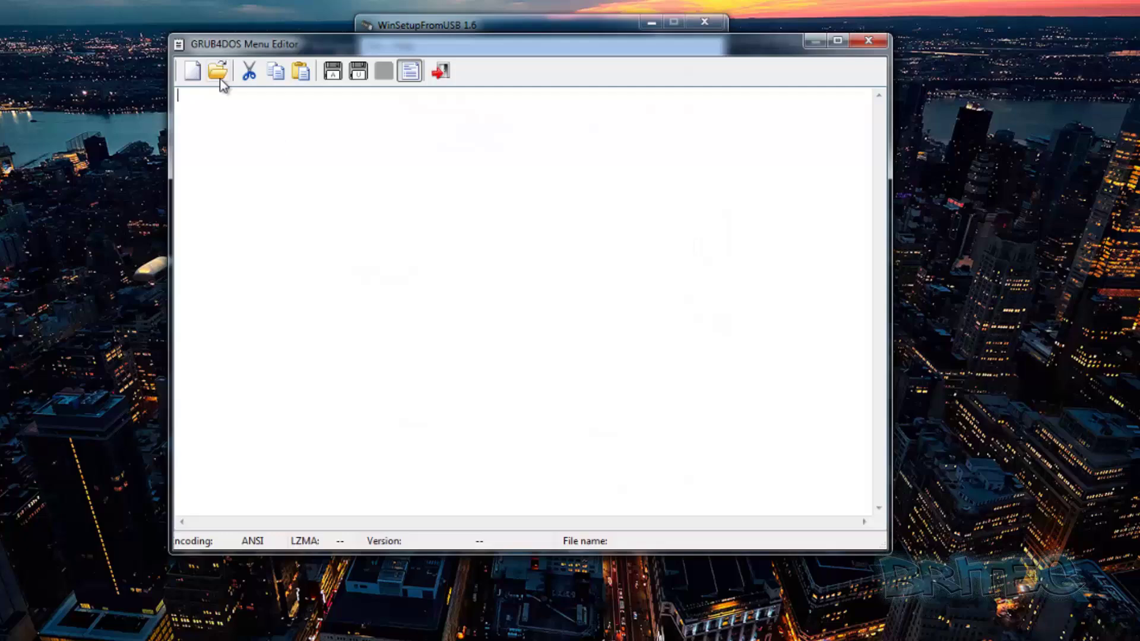
left_click(217, 70)
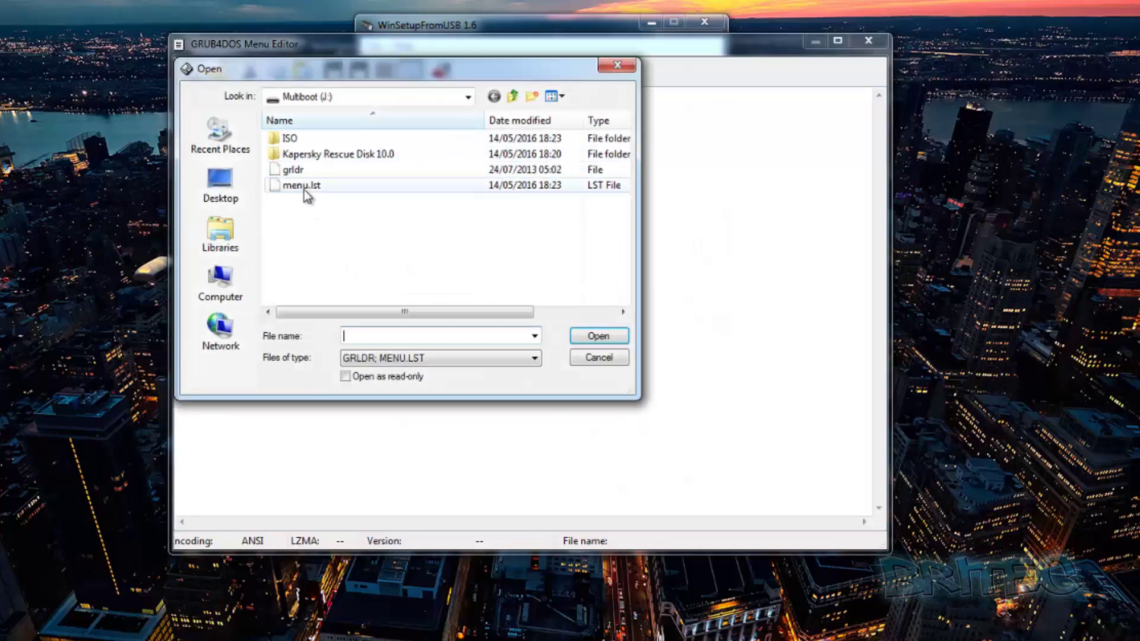
left_click(303, 186)
- Load menu.lst, change the timeout from 10 to 15, and add a gfxmenu line below it
left_click(601, 339)
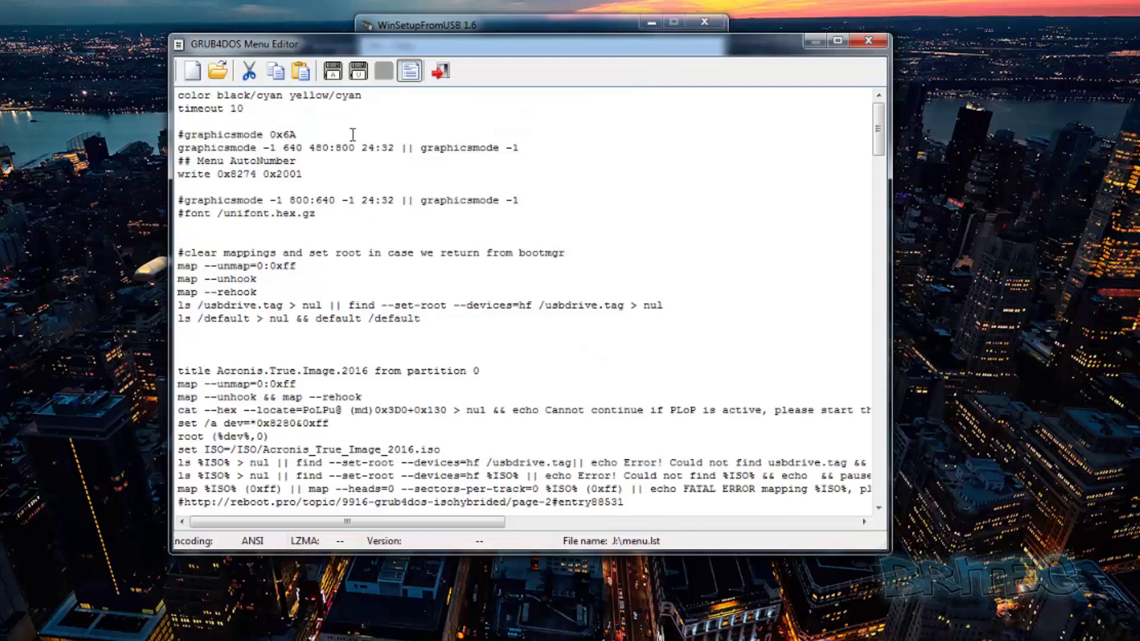
left_click_drag(245, 108, 239, 109)
key("Return")
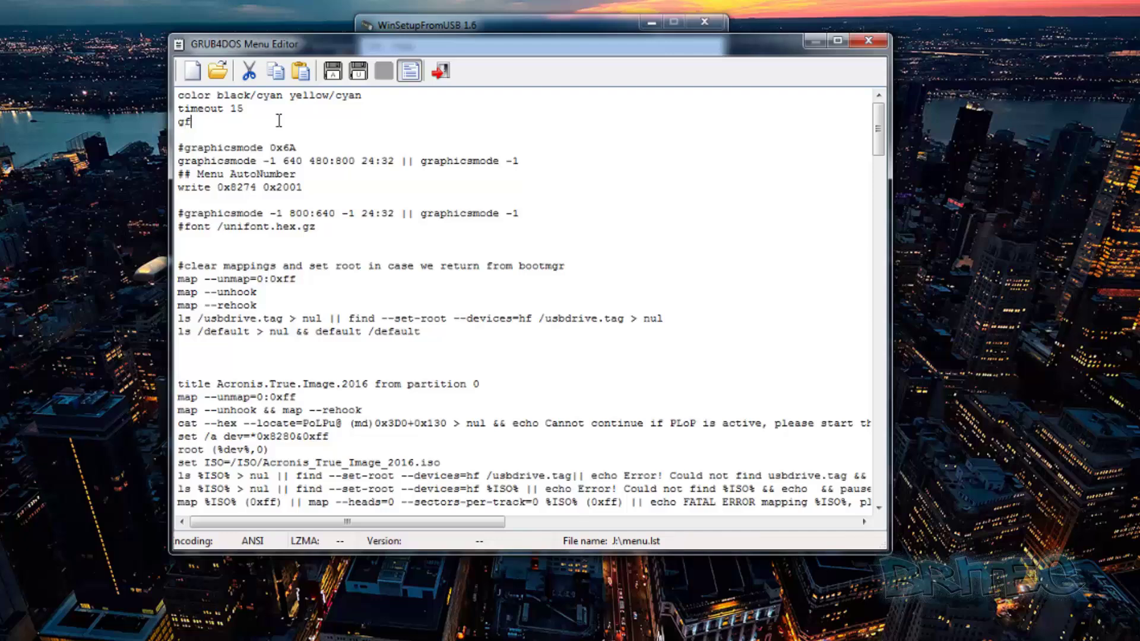
type("gfxmen")
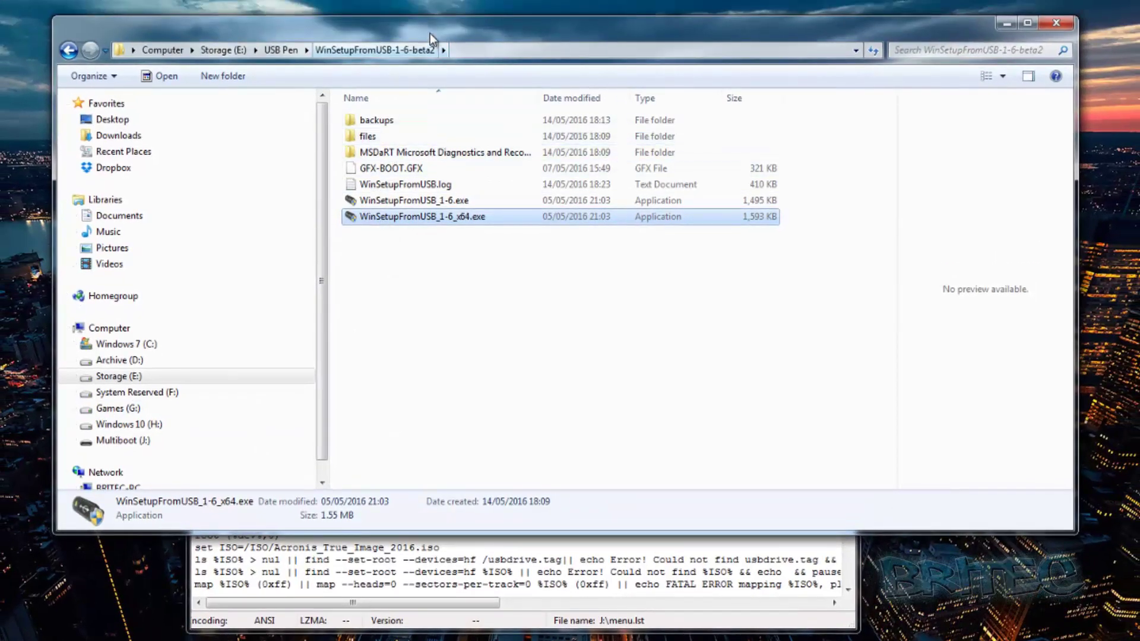
- Copy GFXBoot.gfx from the USB Pen folder into the root of Multiboot (J:)
left_click_drag(430, 32, 431, 72)
left_click(72, 90)
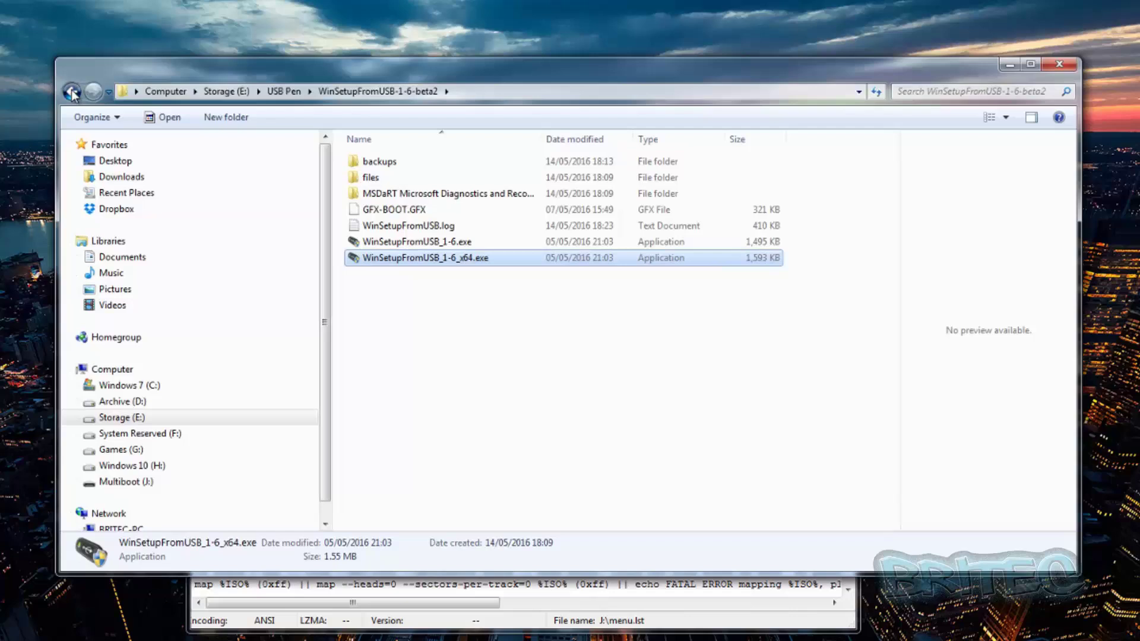
left_click(395, 192)
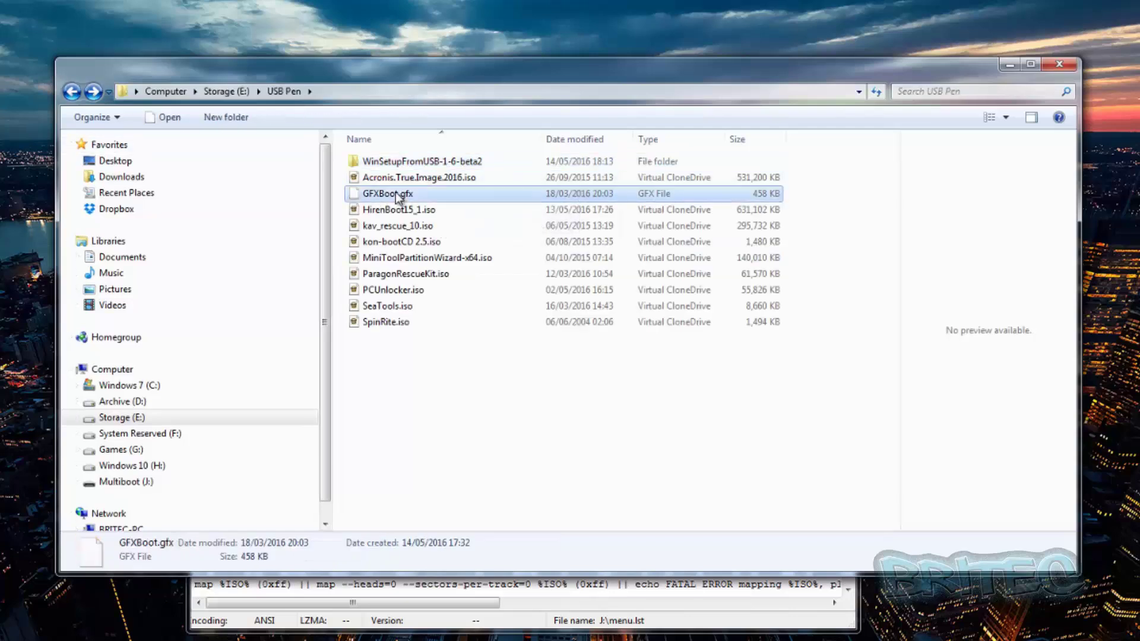
right_click(395, 191)
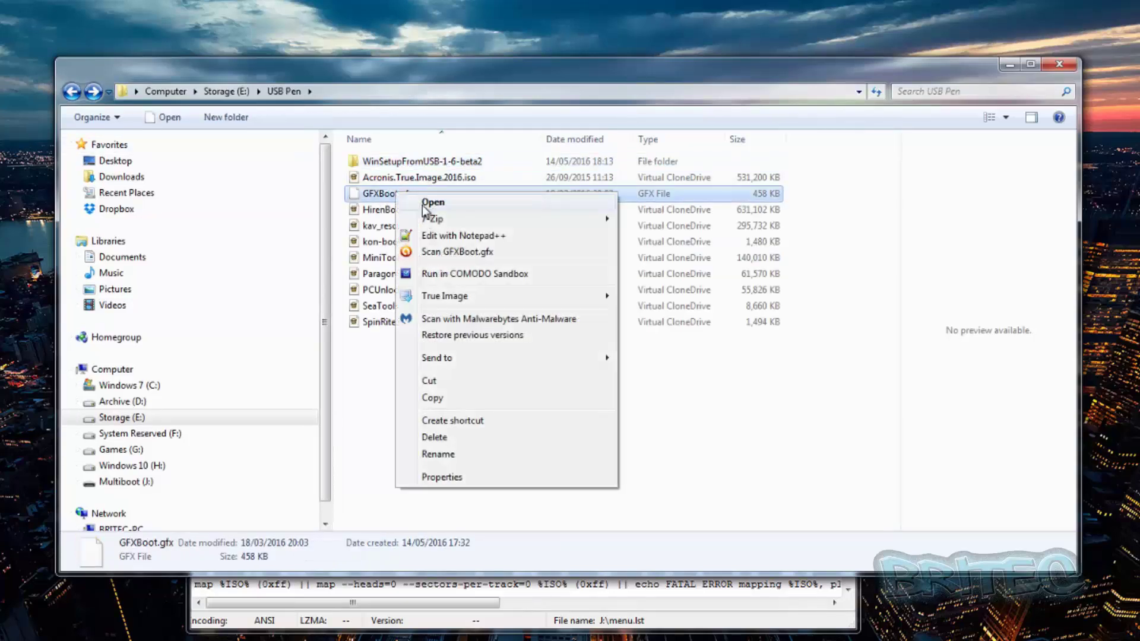
left_click(445, 400)
key("alt+Tab")
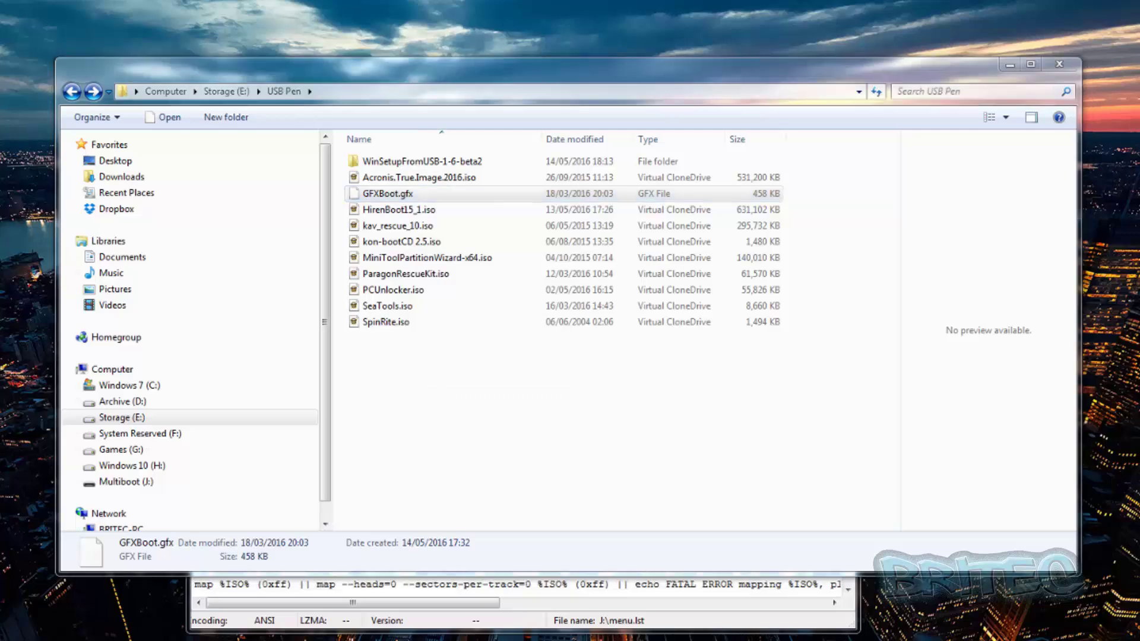
key("super+e")
double_click(447, 343)
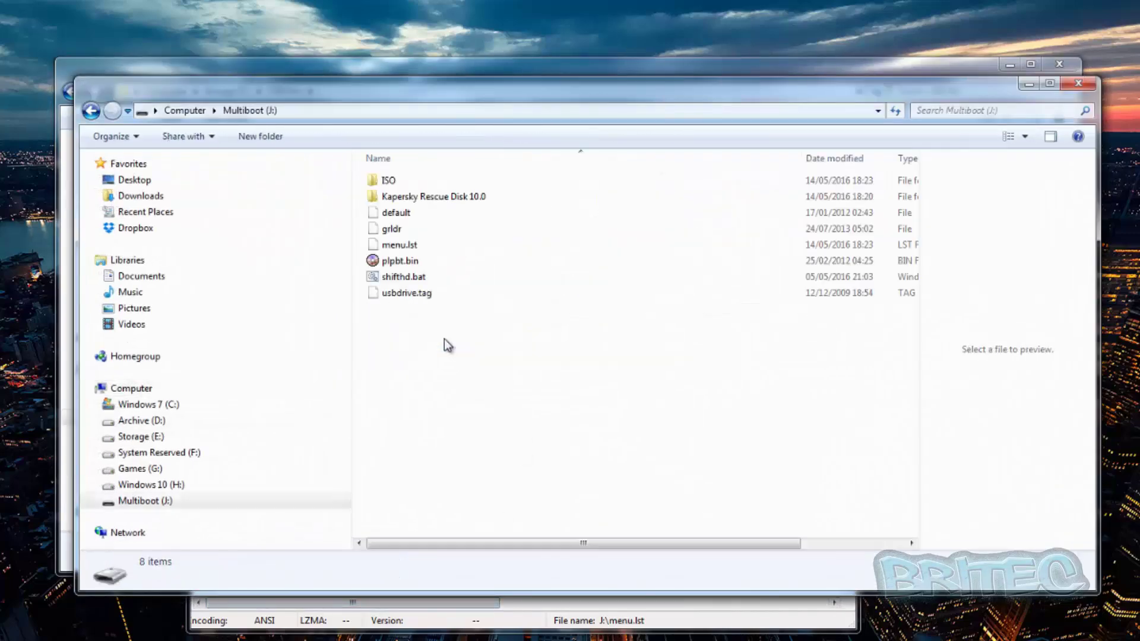
right_click(387, 328)
left_click(433, 431)
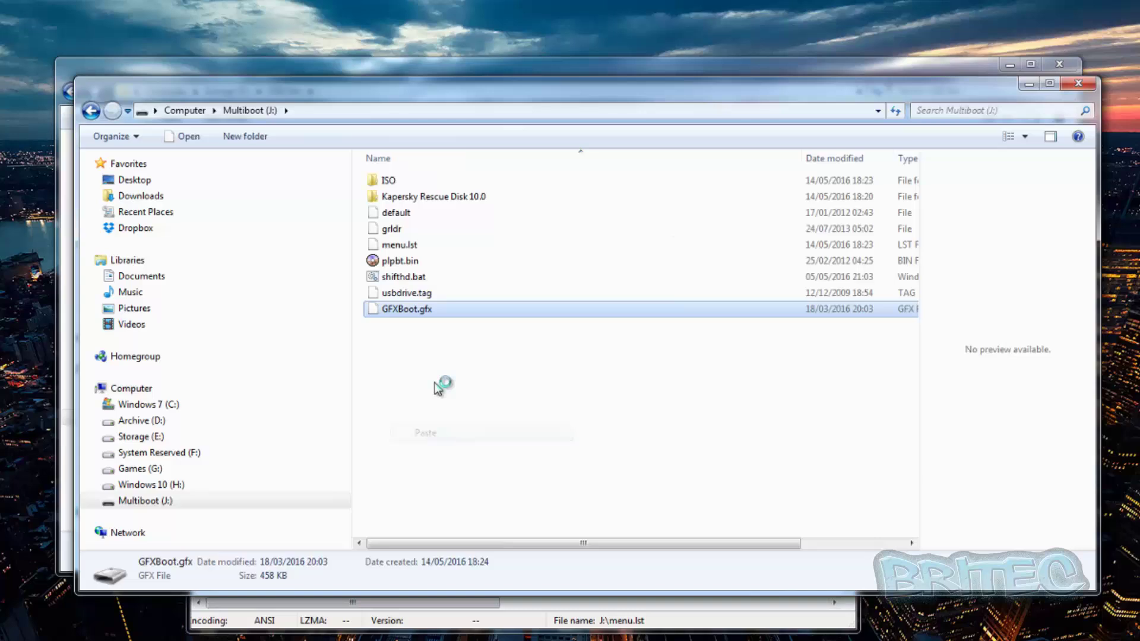
- Copy the GFXBoot.gfx file name text and close the Multiboot (J:) window
right_click(417, 309)
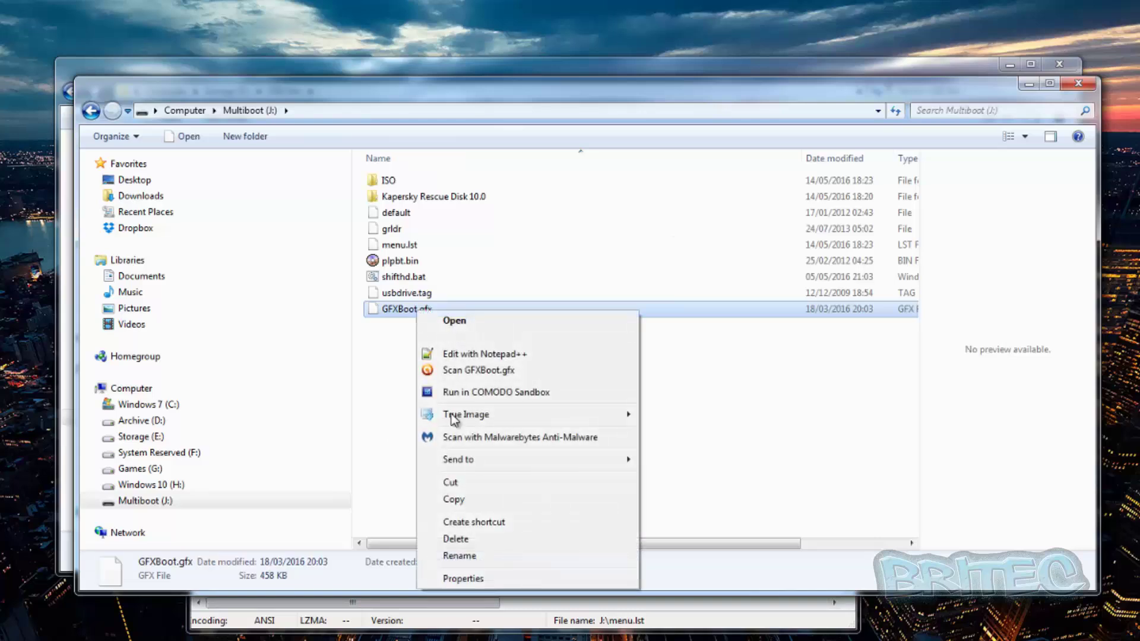
left_click(461, 557)
left_click_drag(432, 308, 383, 310)
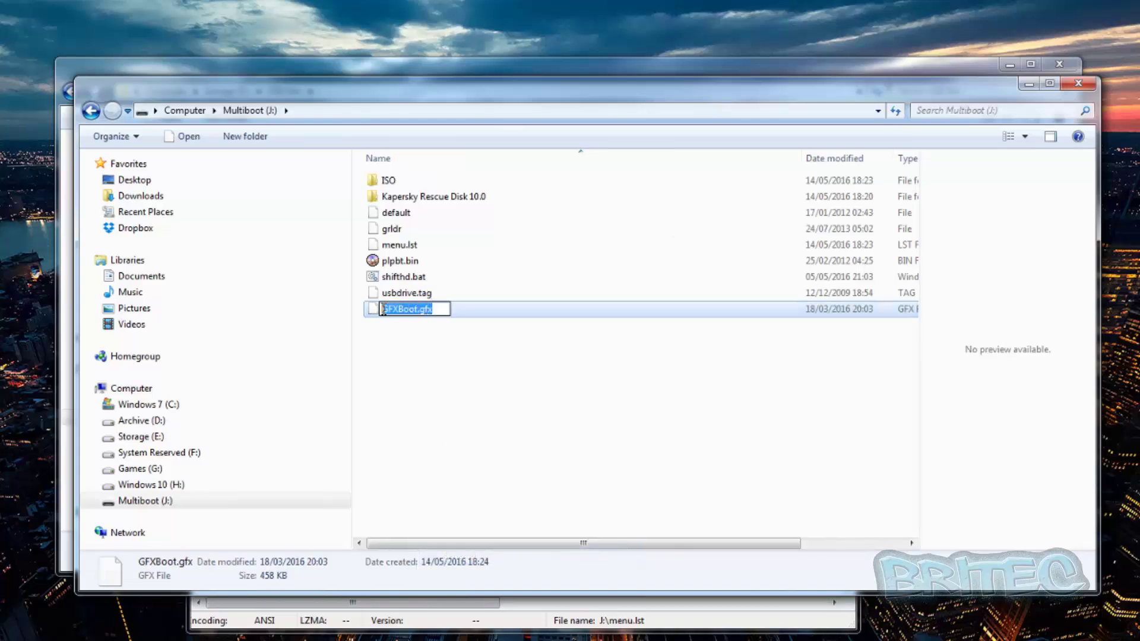
right_click(399, 310)
left_click(436, 364)
left_click(504, 371)
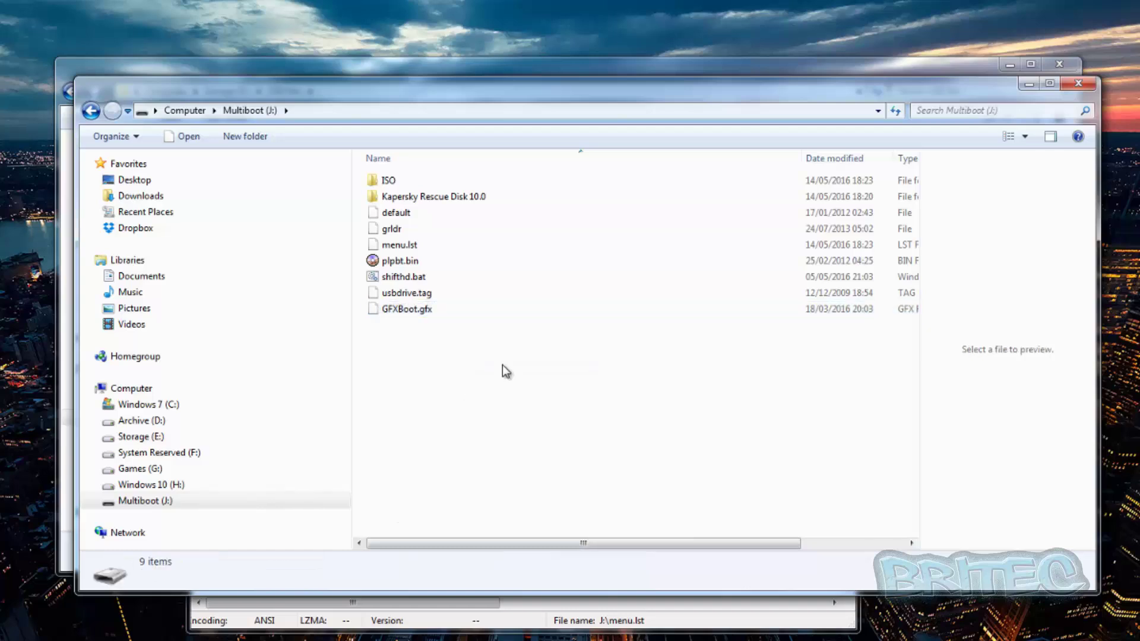
left_click(1079, 83)
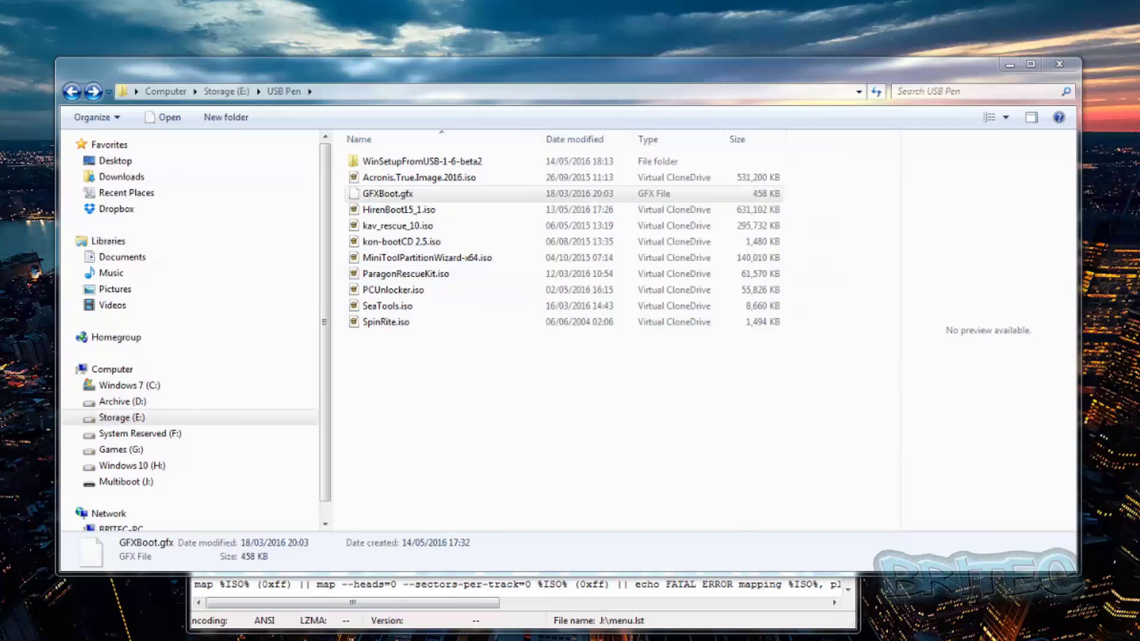
key("alt+Tab")
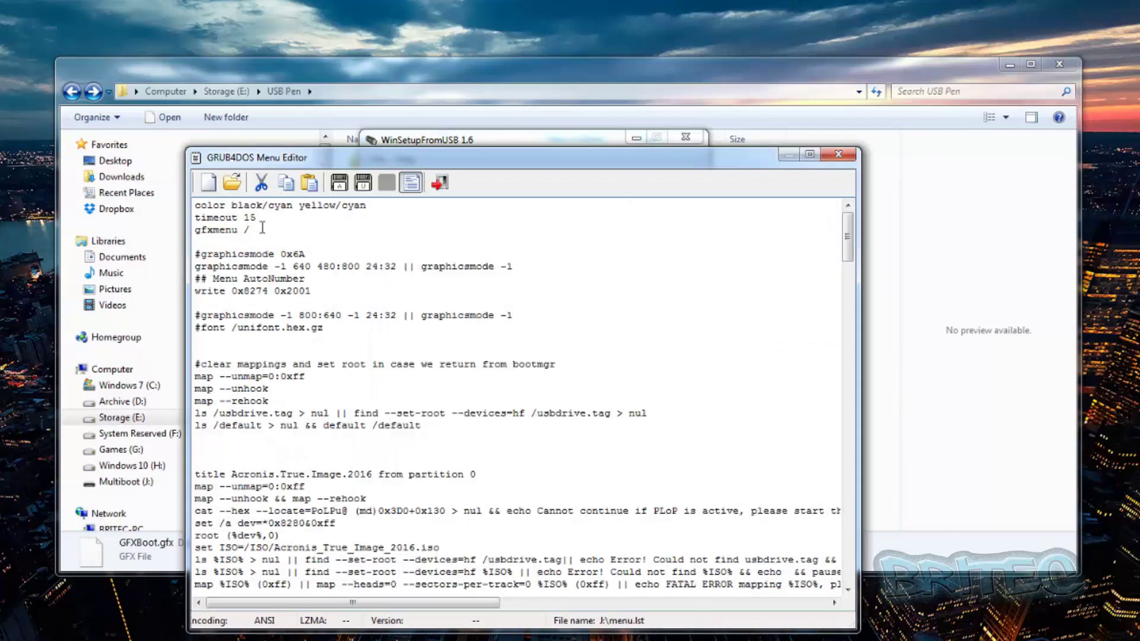
- Paste GFXBoot.gfx after 'gfxmenu /' so the line reads gfxmenu /GFXBoot.gfx
right_click(263, 229)
left_click(263, 231)
right_click(271, 237)
left_click(309, 316)
- Retitle the Acronis entry 'Acronis True Image 2016' and begin spacing the HirenBoot title
left_click(281, 473)
key("BackSpace")
left_click(312, 475)
key("BackSpace")
key("BackSpace")
scroll(350, 516, "down", 5)
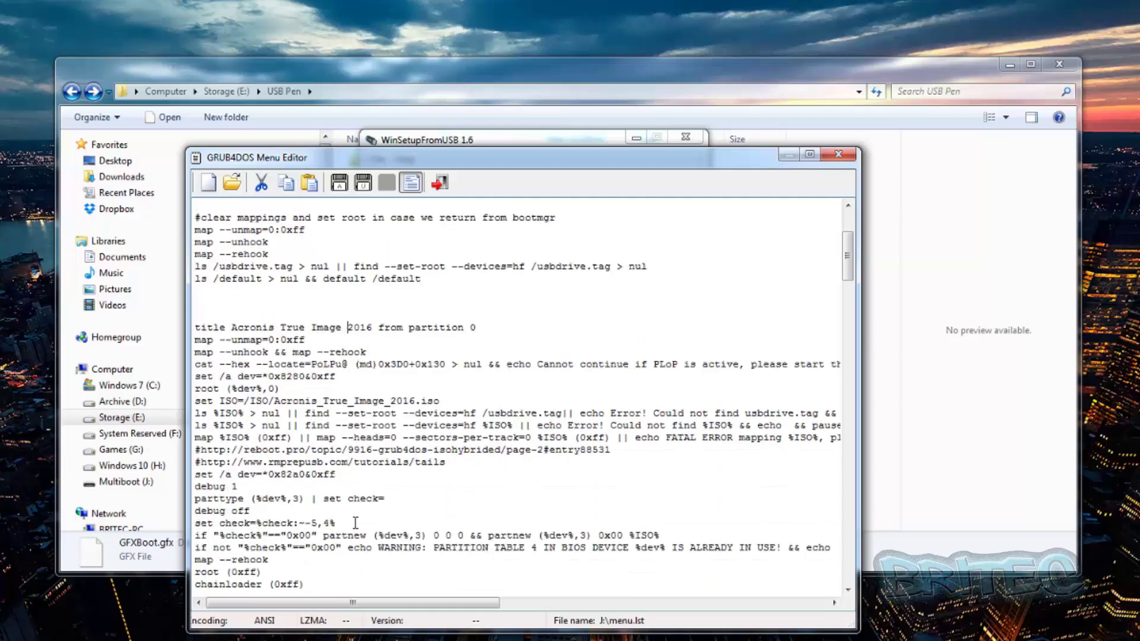
scroll(355, 523, "down", 2)
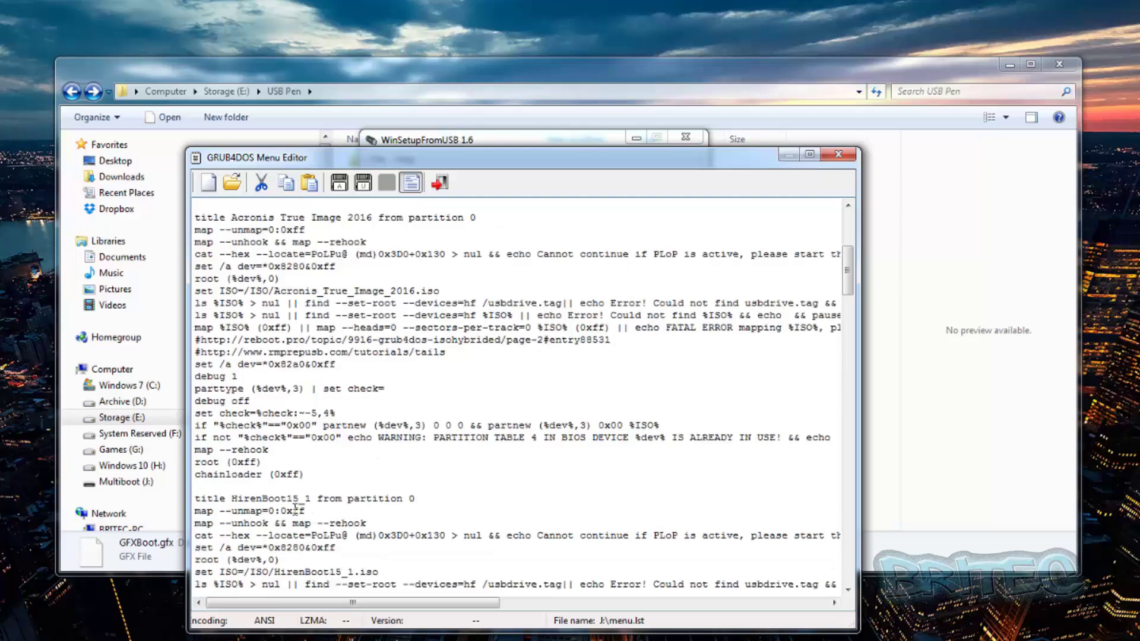
left_click(289, 499)
key("Right")
key("Right")
key("Right")
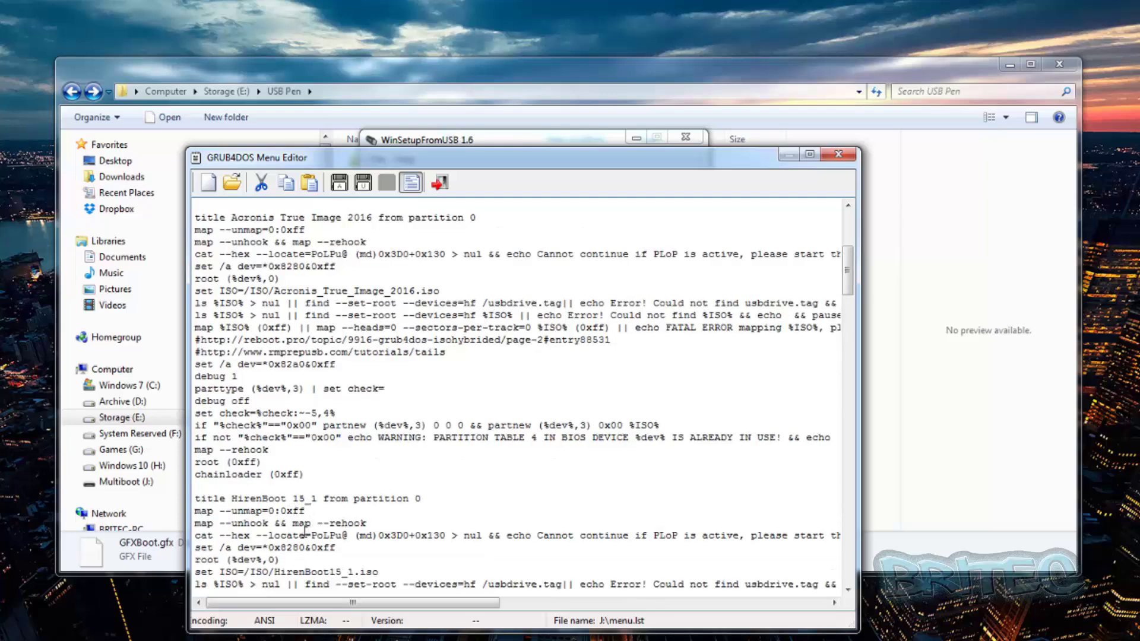
- Change the HirenBoot version to 15.1 and retitle the kav entry 'Kaspersky Rescue'
key("BackSpace")
type(".")
scroll(305, 532, "down", 4)
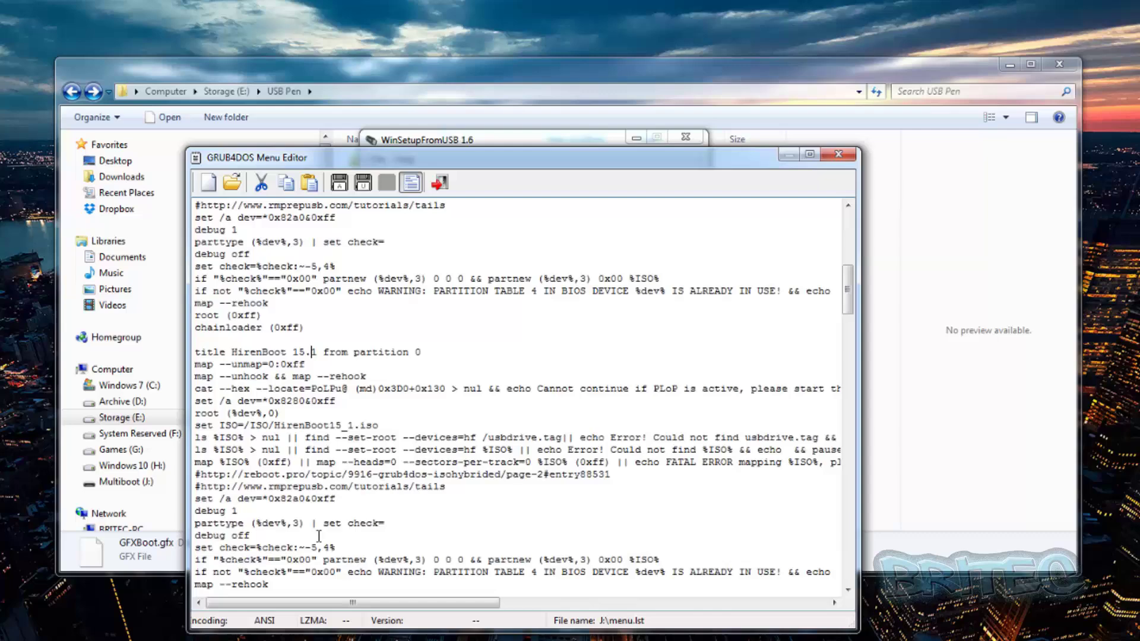
scroll(319, 536, "down", 3)
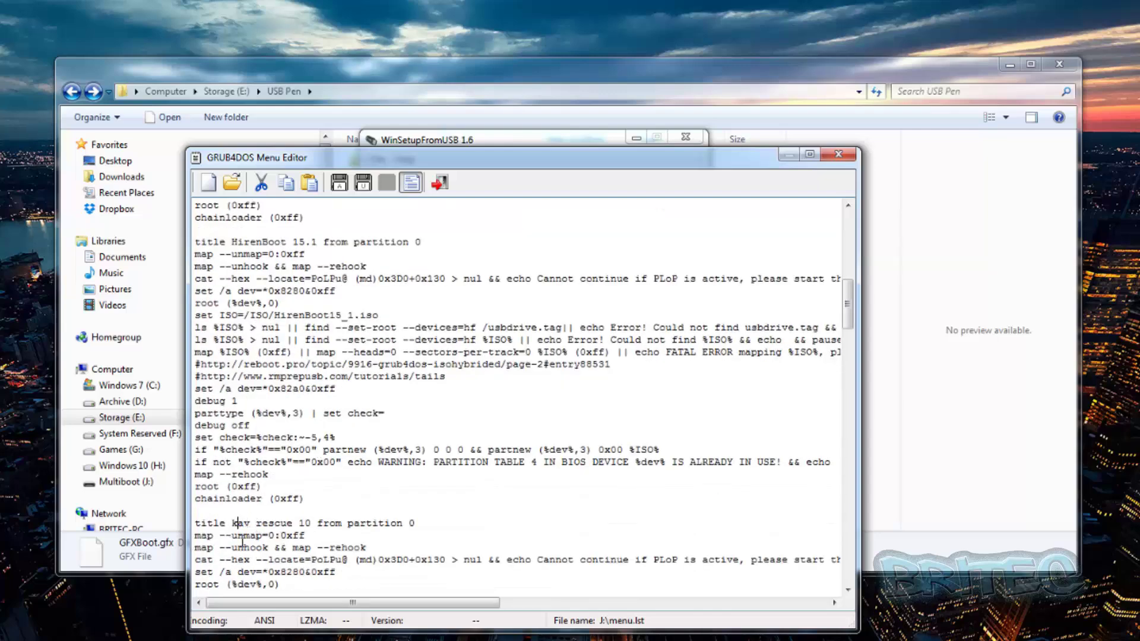
key("BackSpace")
type("K")
key("Right")
type("spersk")
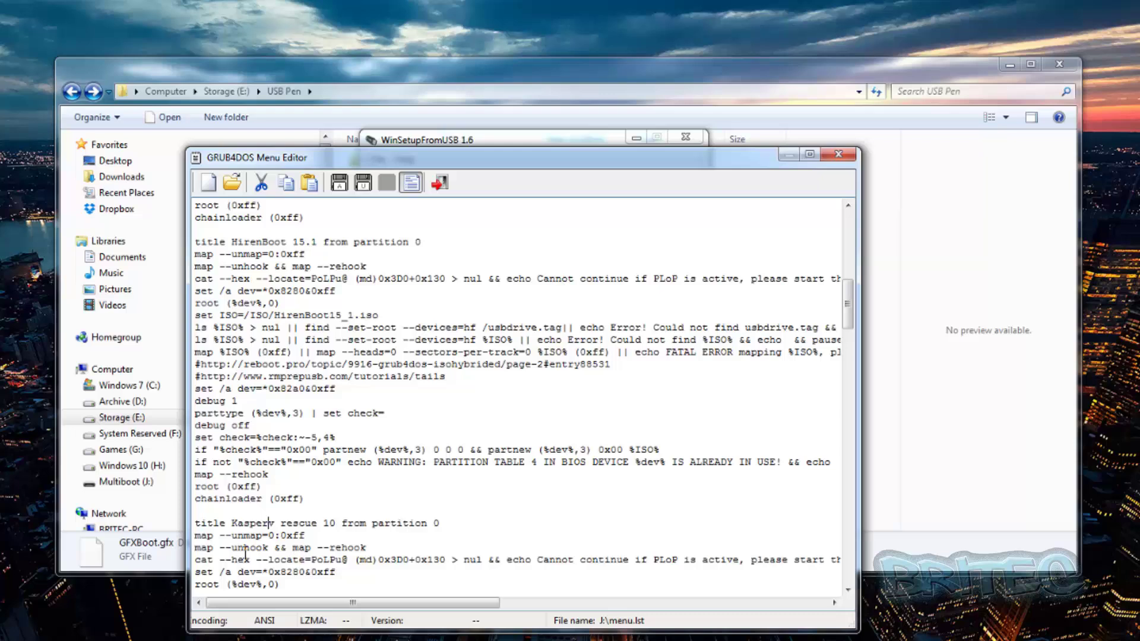
type("y")
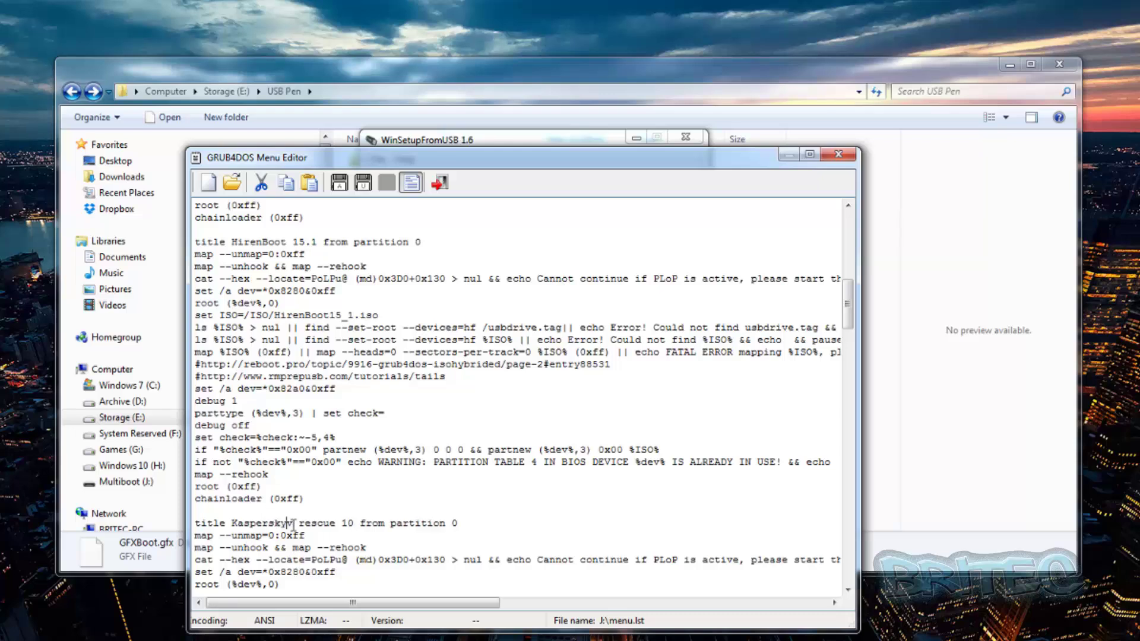
key("Delete")
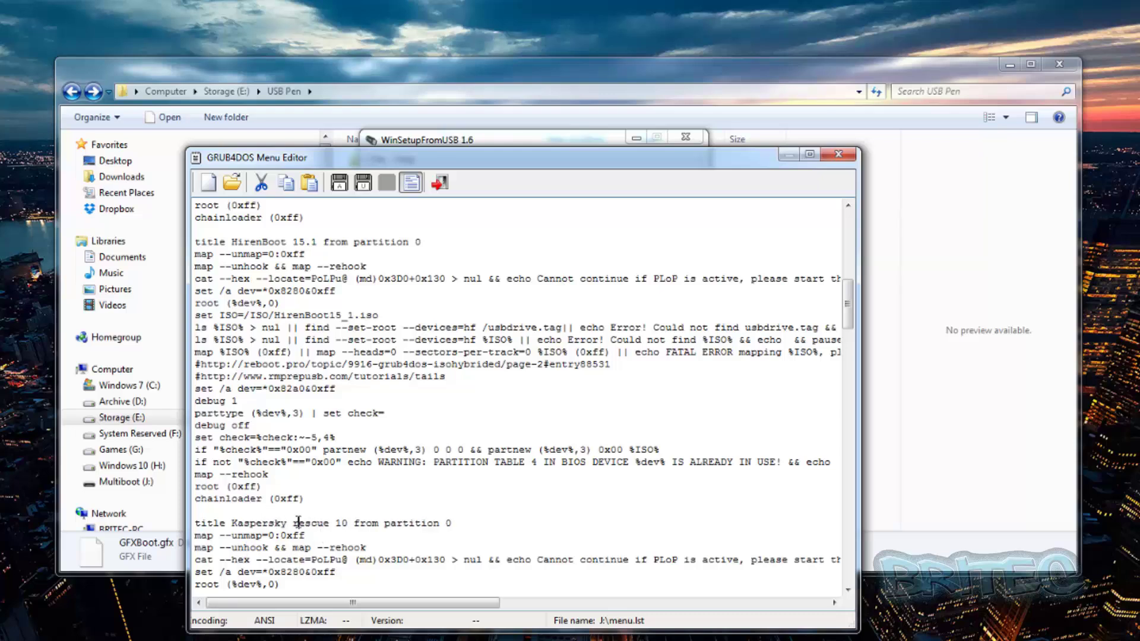
key("Right")
key("Delete")
type("R")
- Capitalise the Kon-bootCD entry title to Kon-BootCD
scroll(386, 547, "down", 4)
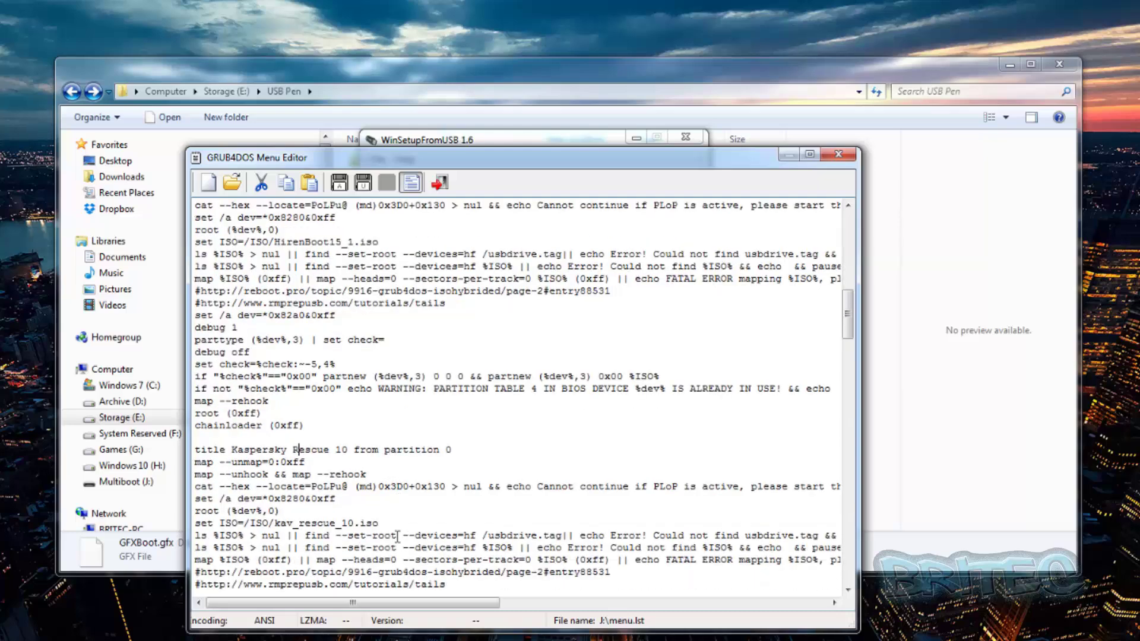
scroll(397, 537, "down", 4)
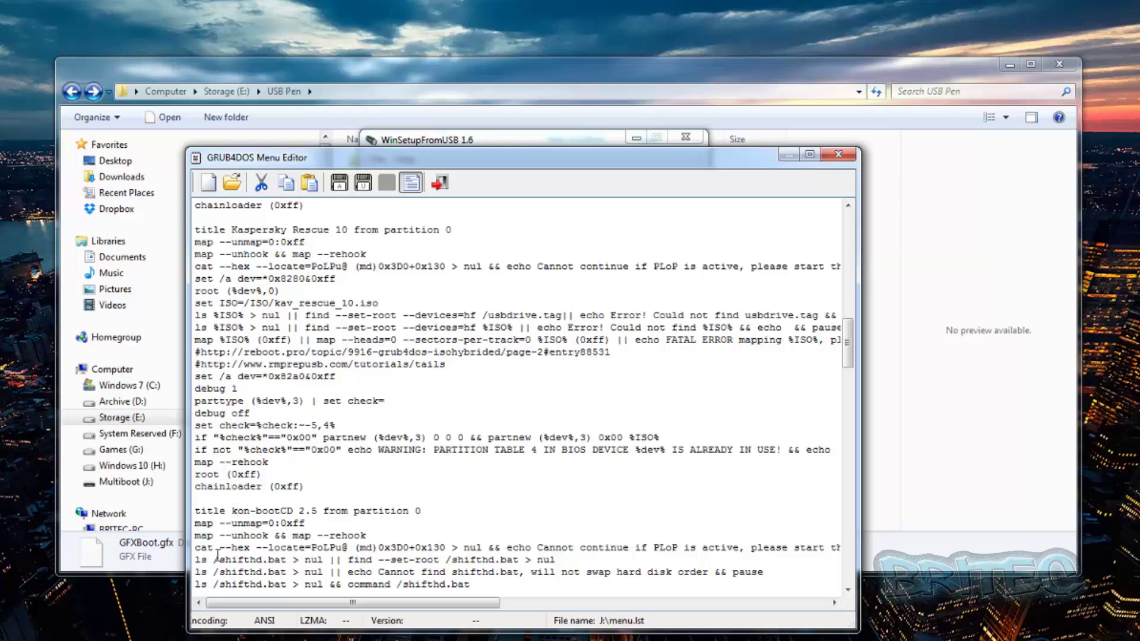
type("K")
key("Delete")
left_click_drag(256, 511, 250, 530)
left_click(256, 512)
key("Delete")
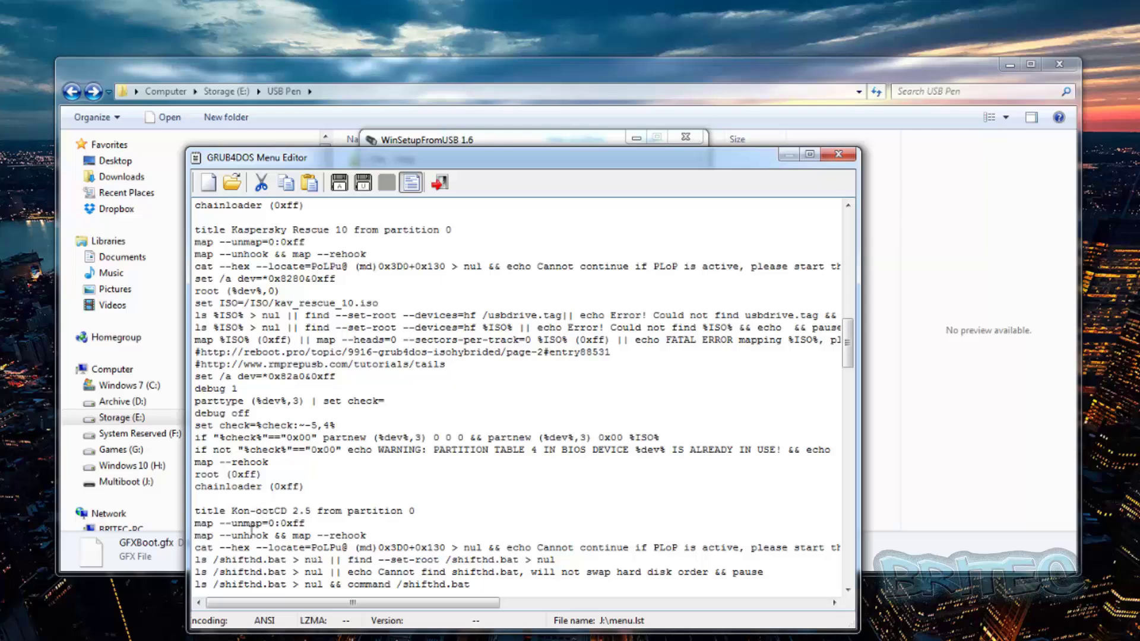
type("B")
- Scroll through the remaining menu.lst entries down to SeaTools and SpinRite
scroll(395, 484, "down", 6)
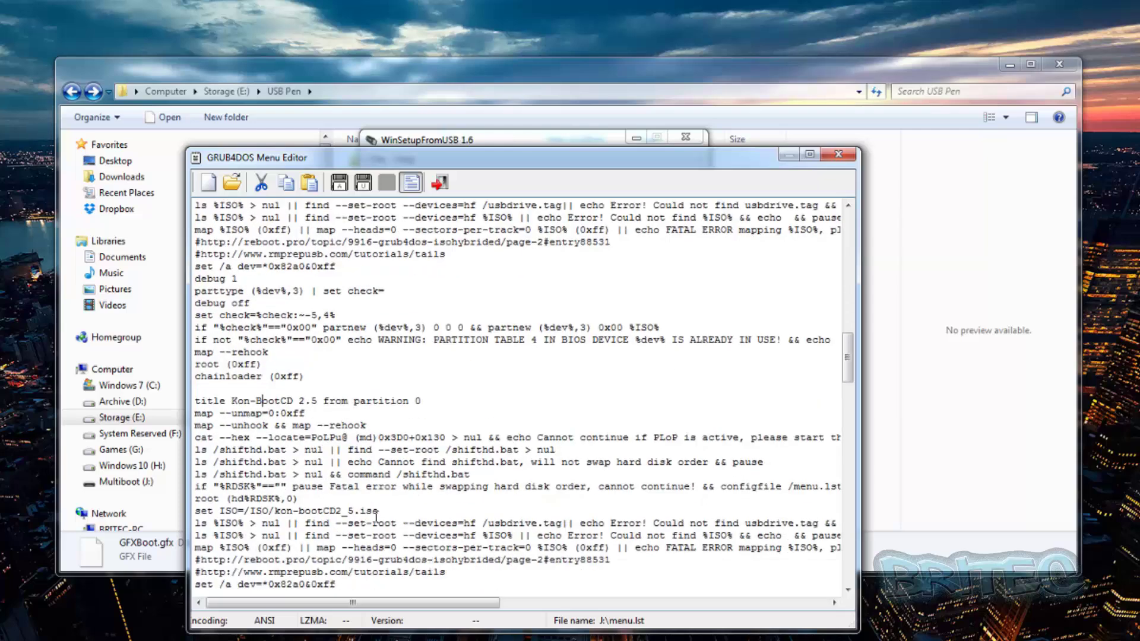
scroll(309, 545, "down", 3)
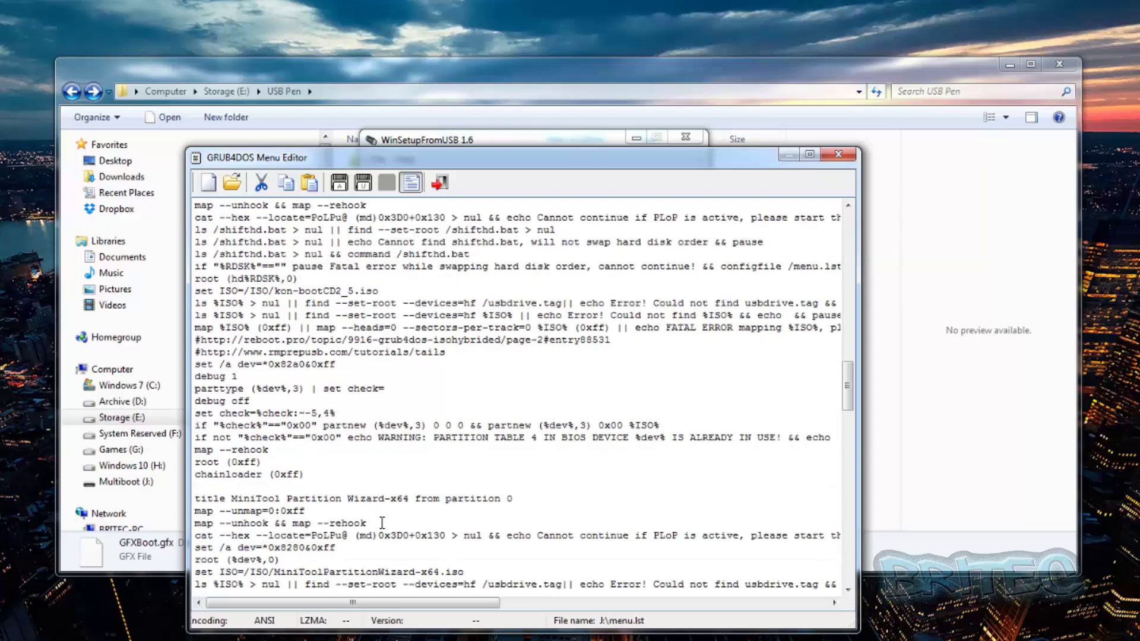
scroll(379, 535, "down", 7)
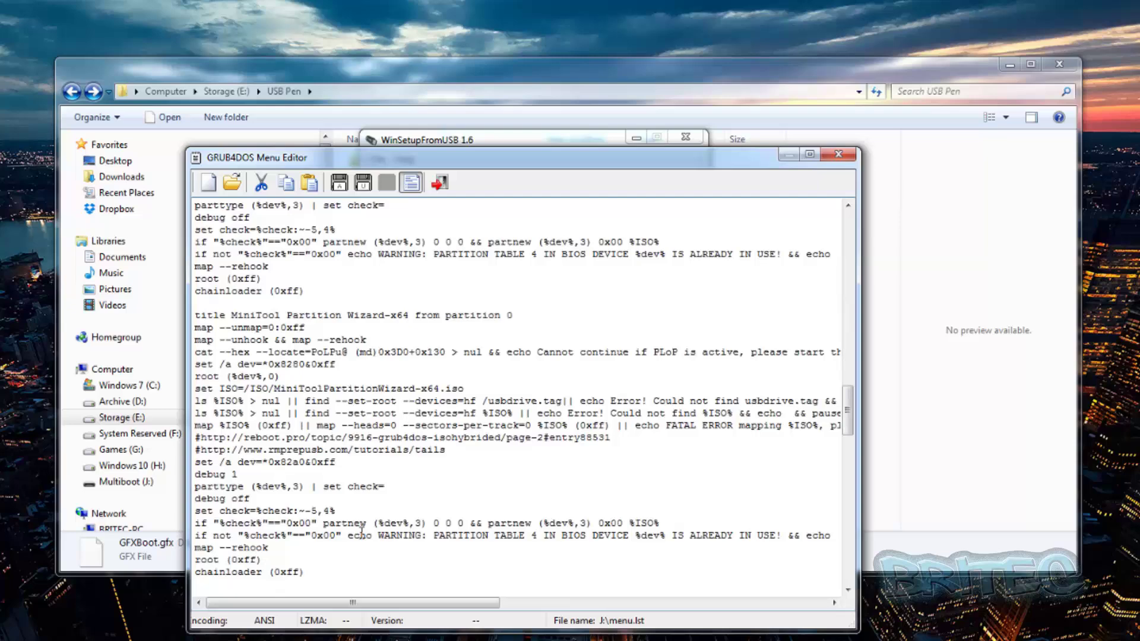
scroll(351, 537, "down", 1)
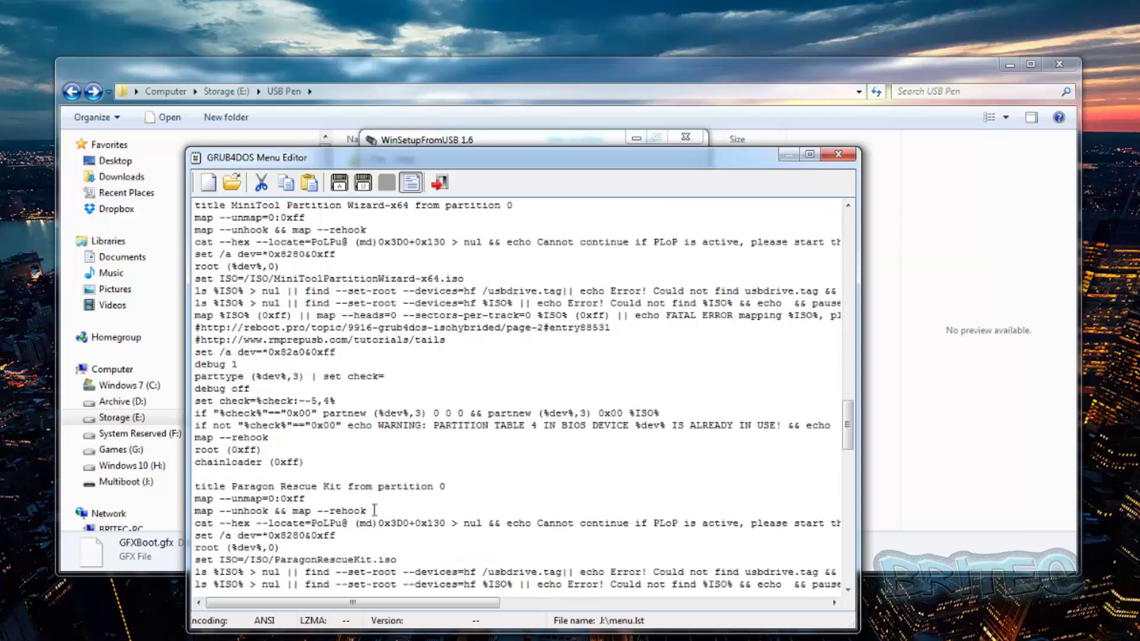
scroll(374, 537, "down", 3)
scroll(374, 537, "down", 6)
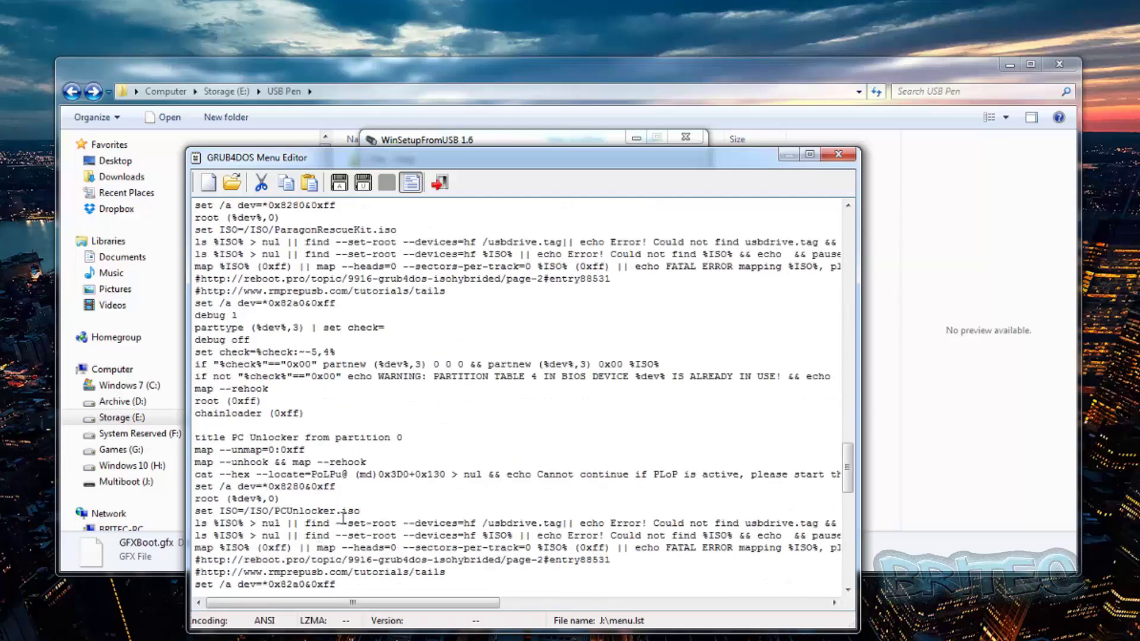
scroll(356, 476, "down", 10)
scroll(422, 481, "down", 4)
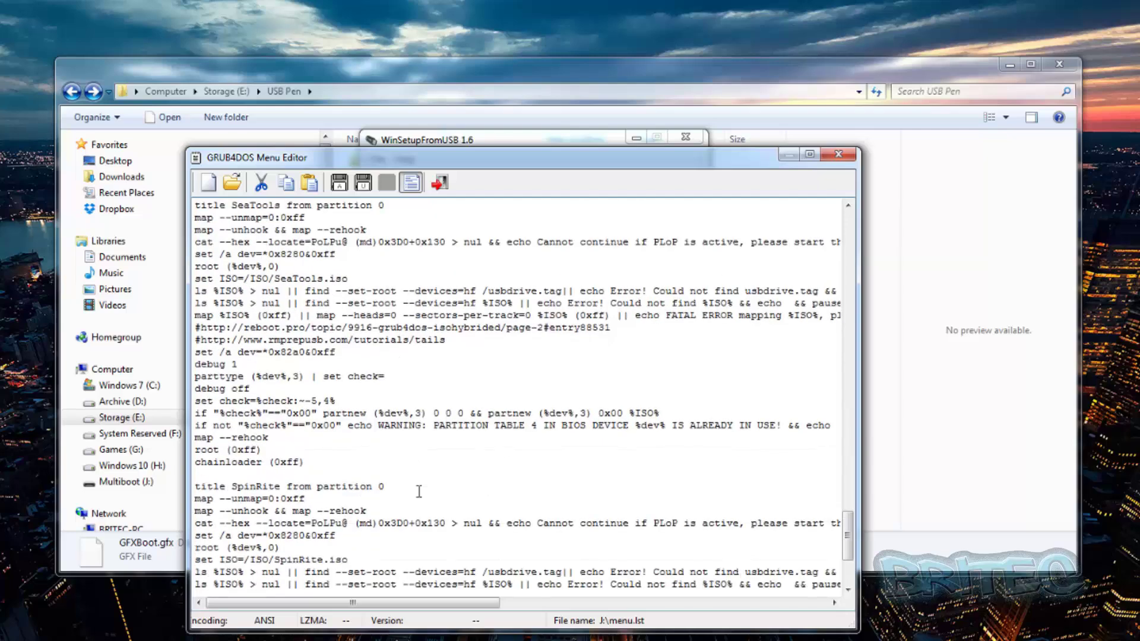
scroll(387, 500, "down", 5)
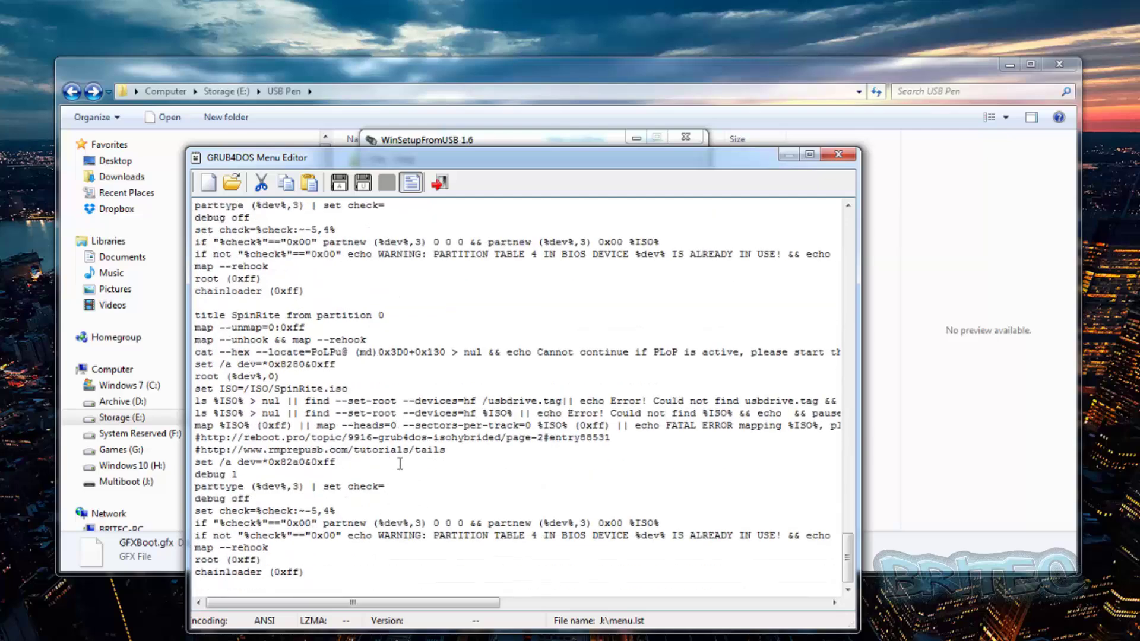
- Save menu.lst as UTF-8, then close the GRUB4DOS Menu Editor and exit BOOTICE
left_click(363, 182)
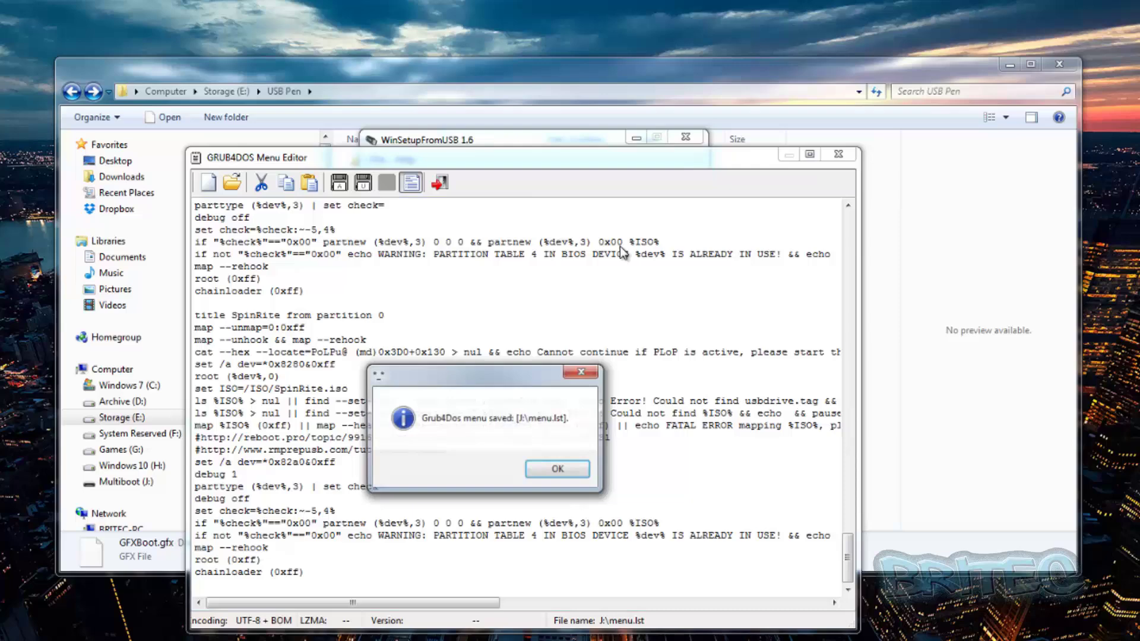
left_click(557, 469)
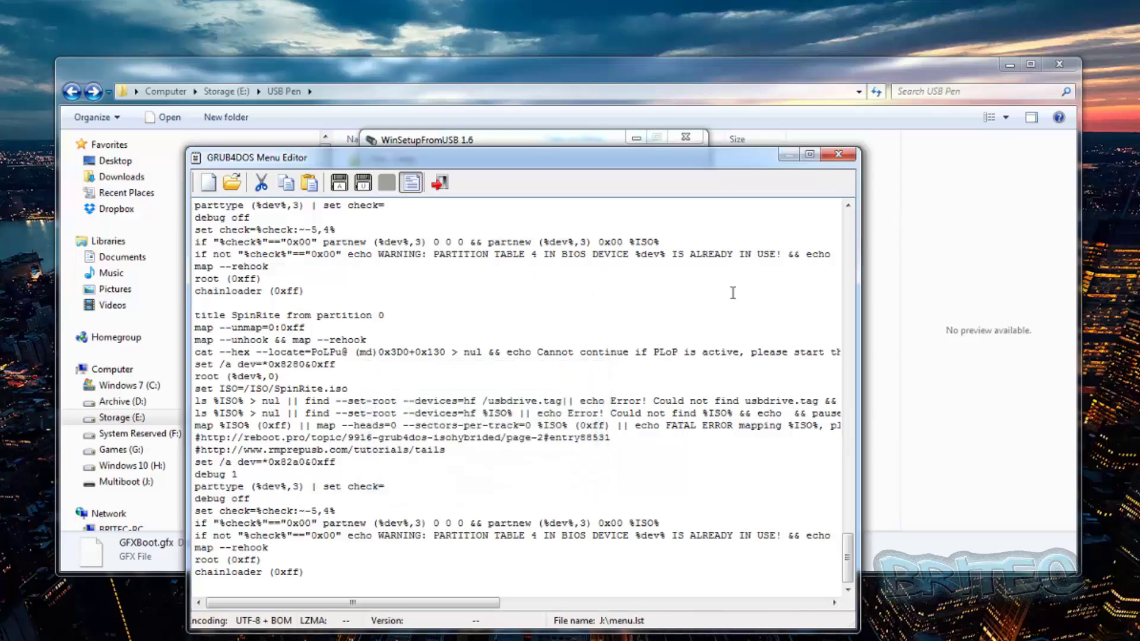
left_click(839, 155)
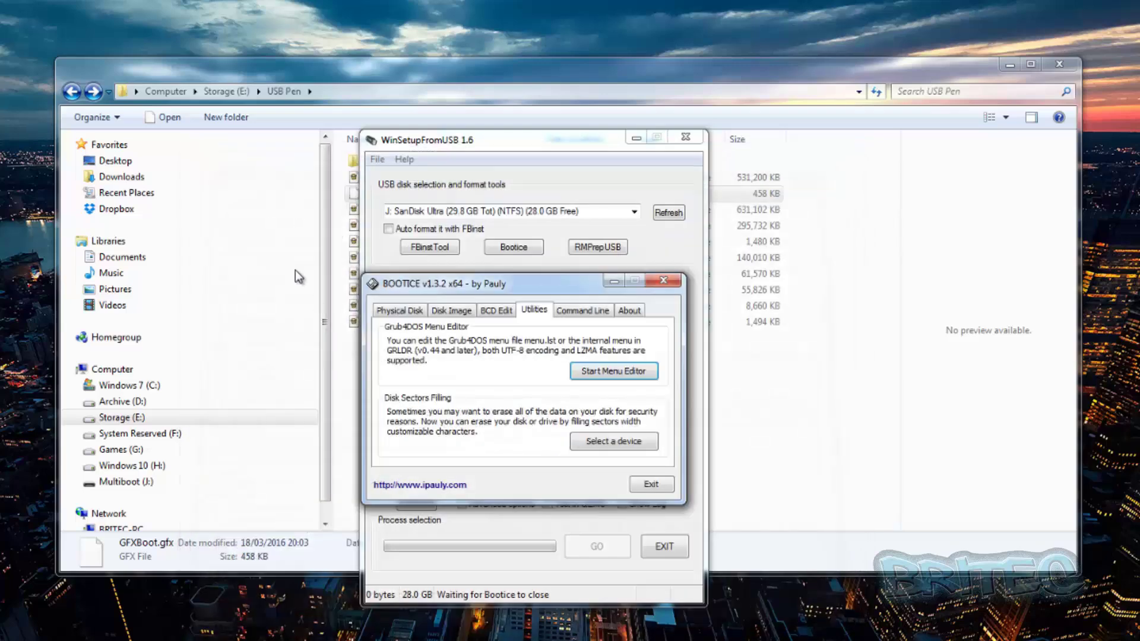
left_click(649, 486)
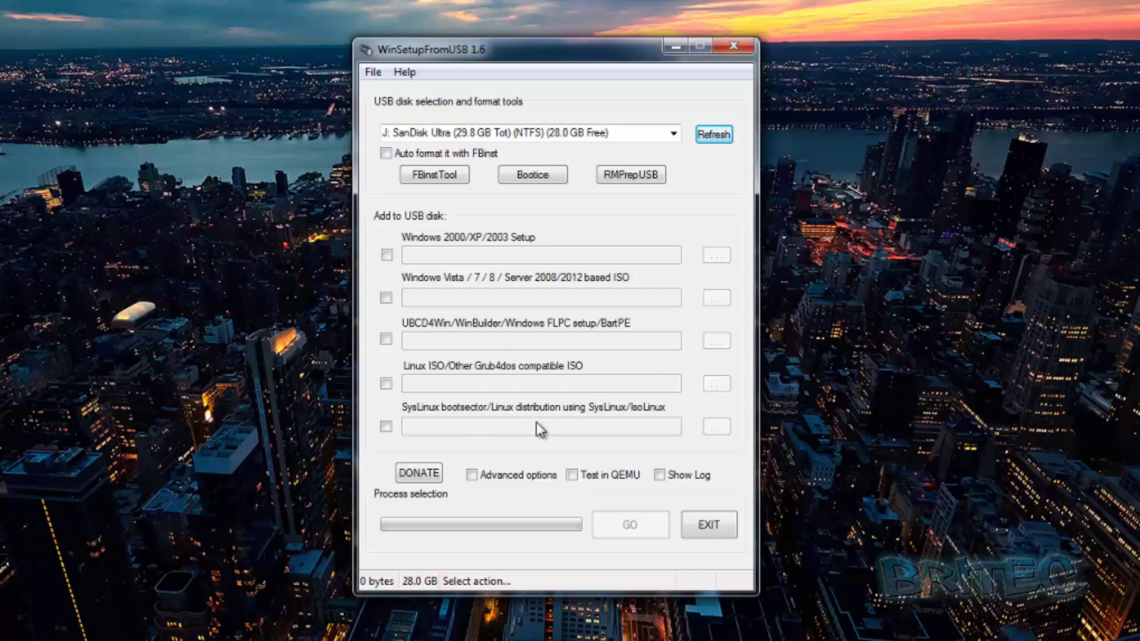
- Enable Test in QEMU and launch a QEMU boot of the SanDisk USB drive
left_click(572, 476)
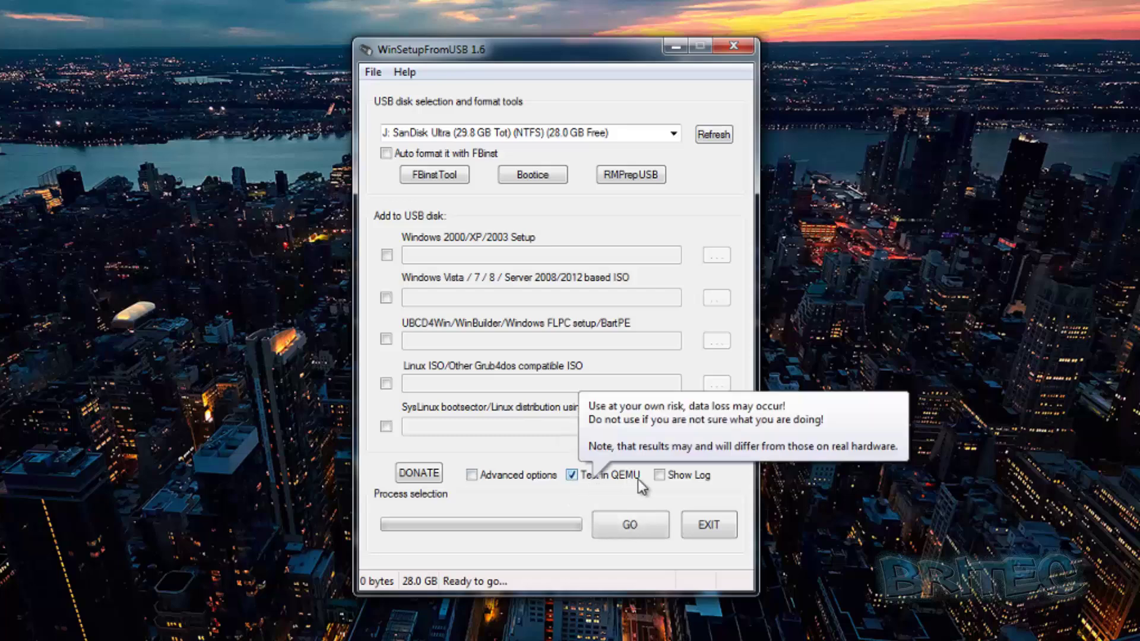
left_click(636, 529)
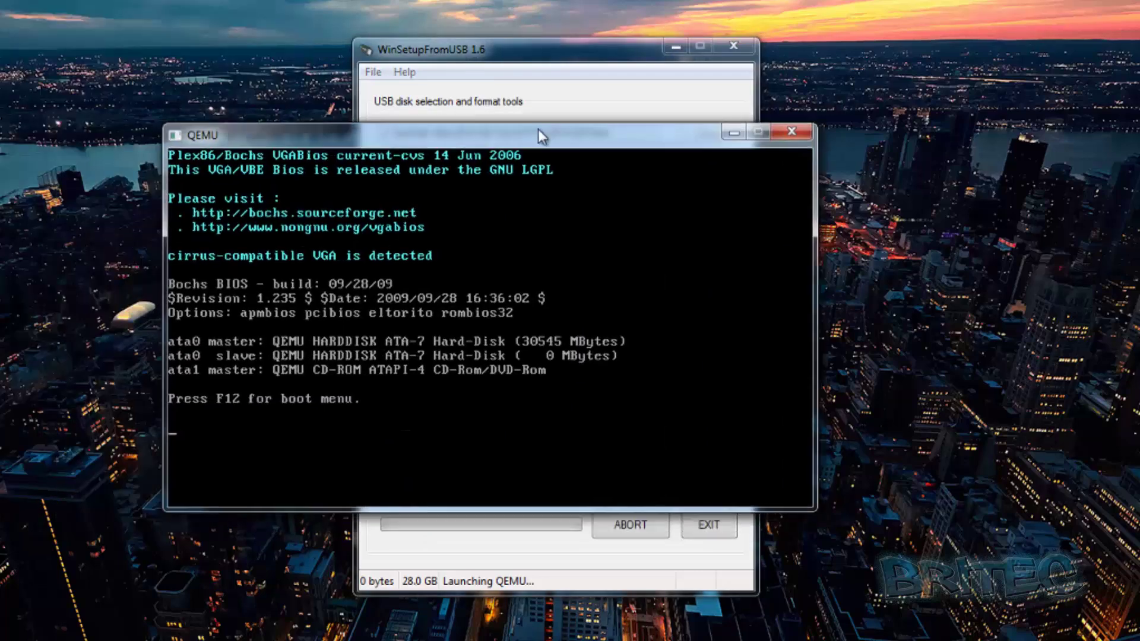
- Halt the BRITEC menu countdown and boot the SeaTools entry to its licence agreement
left_click_drag(538, 129, 603, 128)
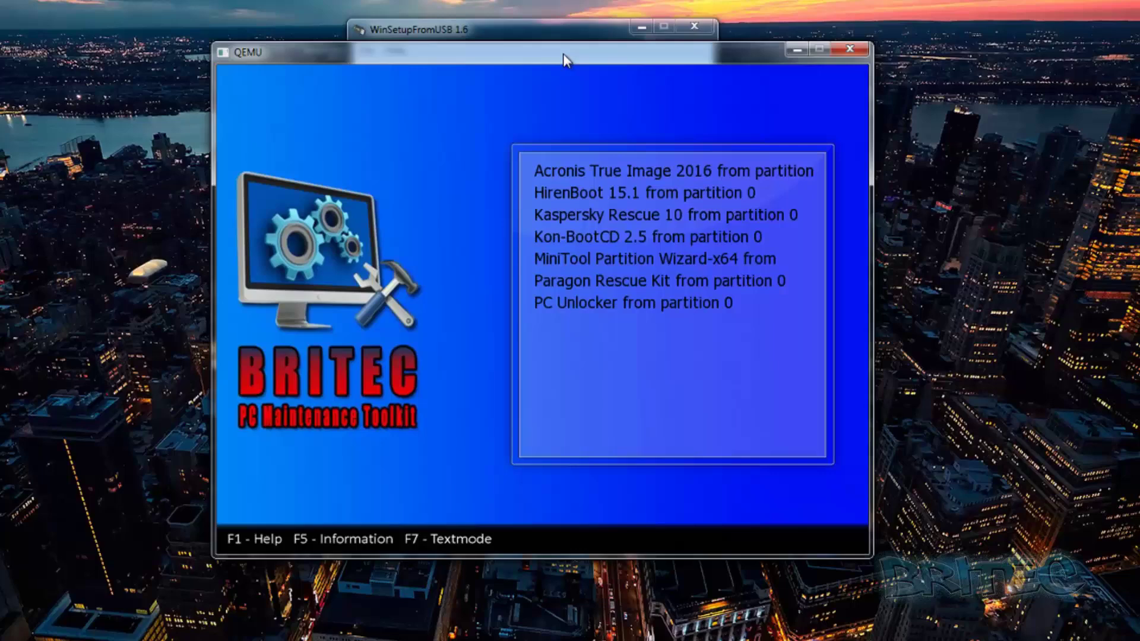
left_click_drag(563, 54, 546, 43)
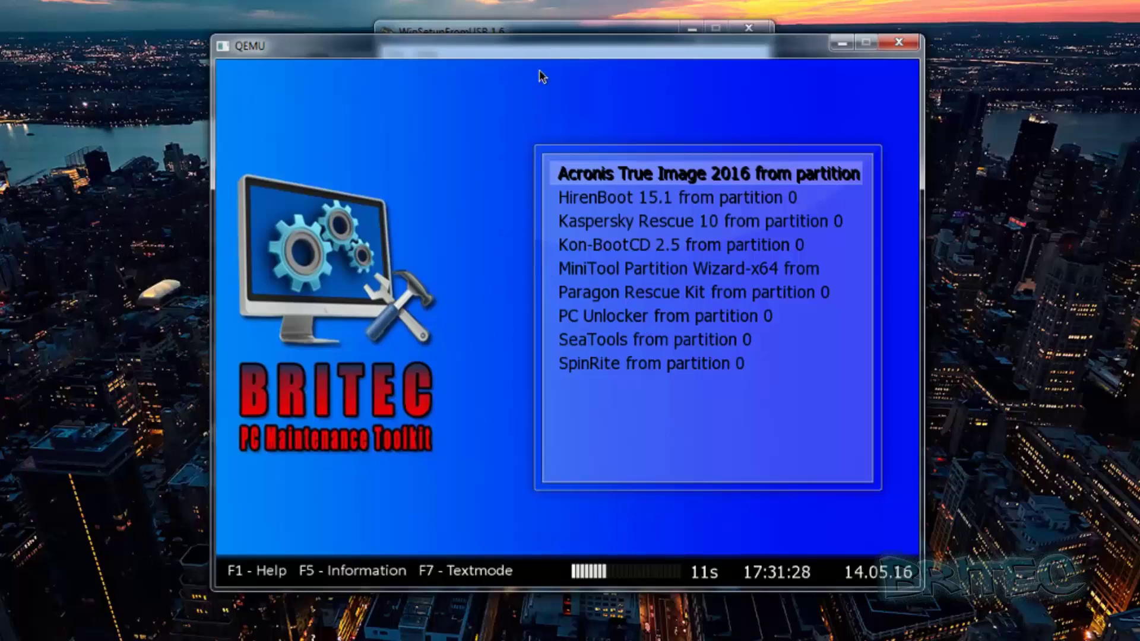
left_click_drag(543, 44, 535, 33)
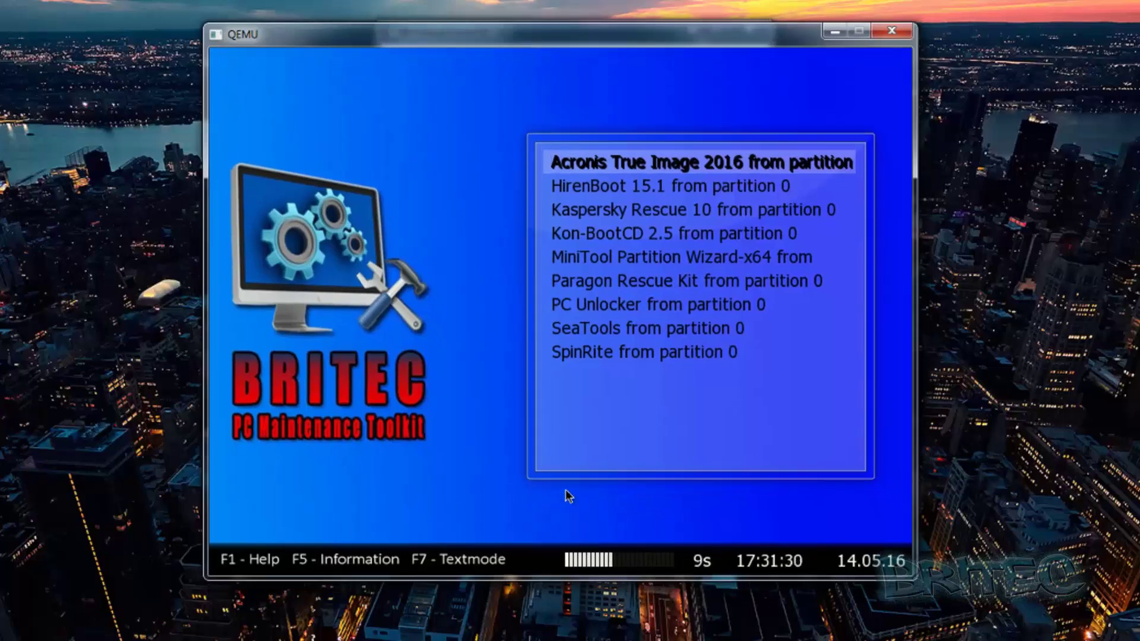
left_click(619, 426)
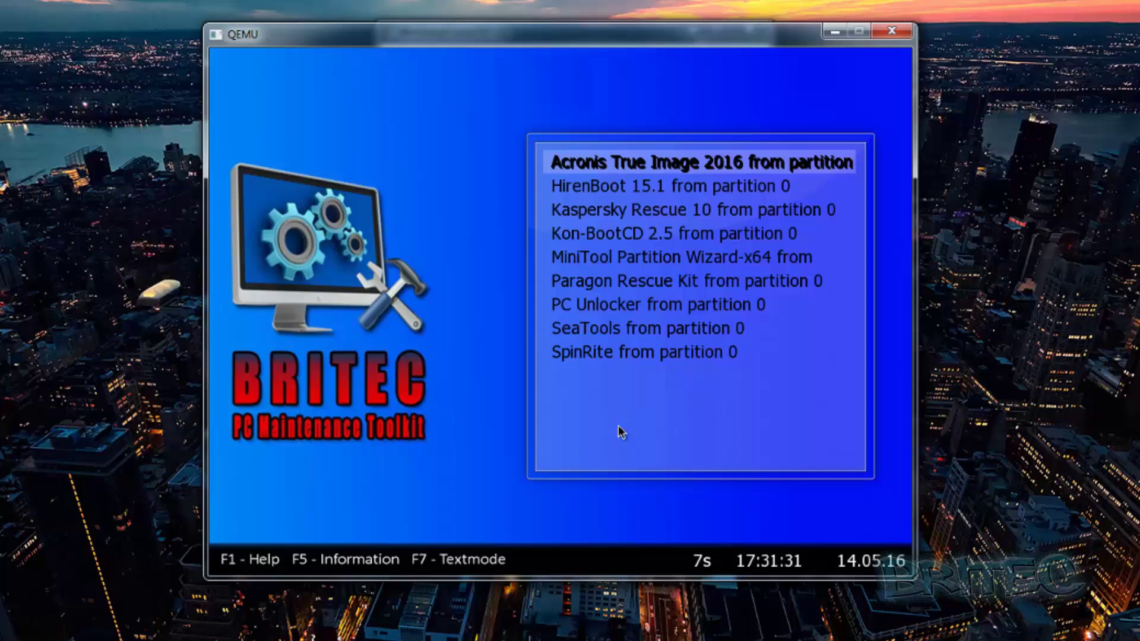
key("Down")
key("Up")
key("Down")
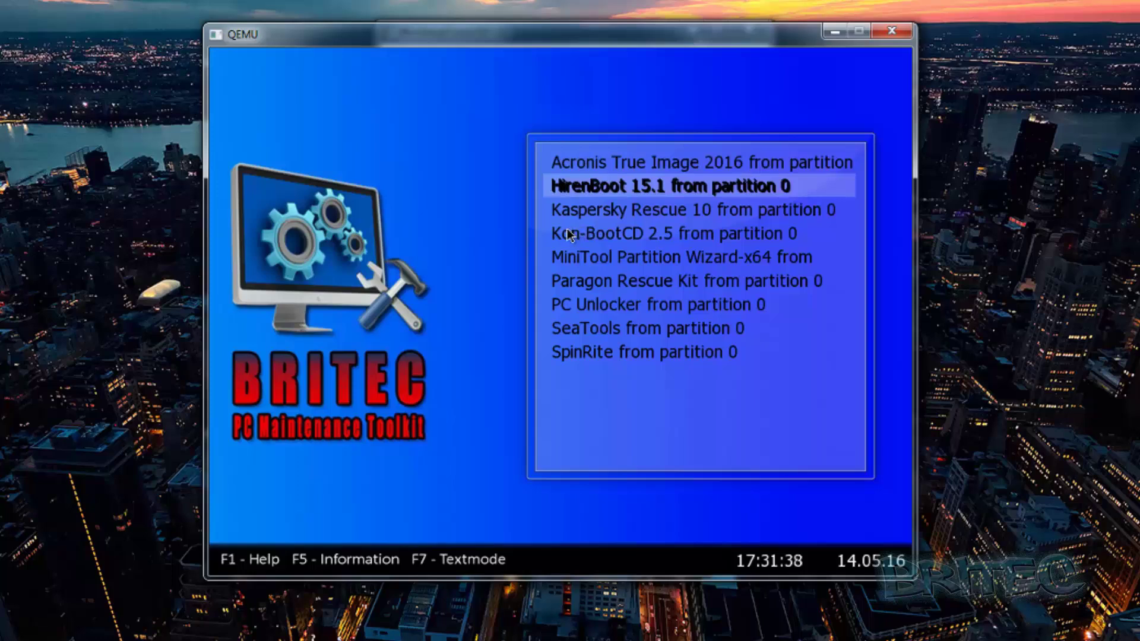
key("Down")
key("Down")
key("Down")
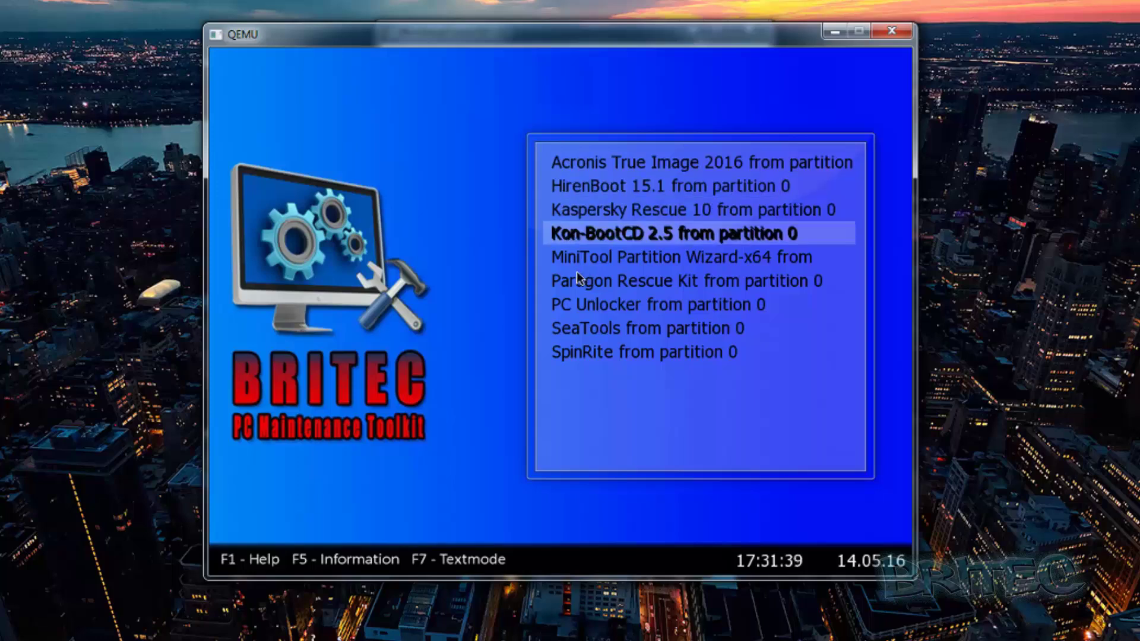
key("Down")
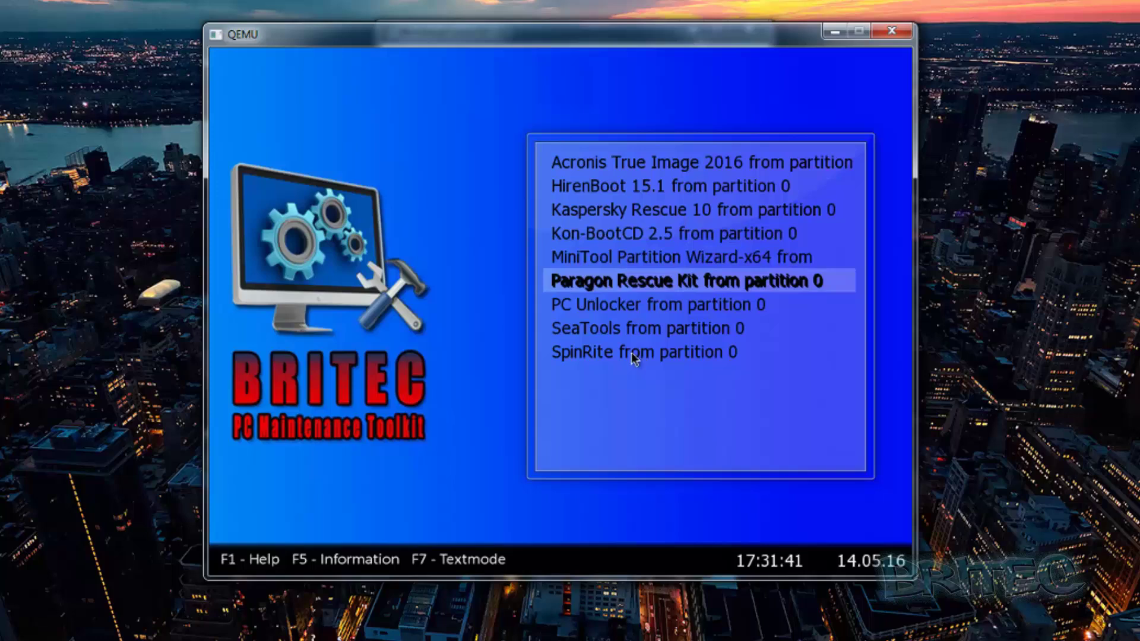
key("Down")
key("Down")
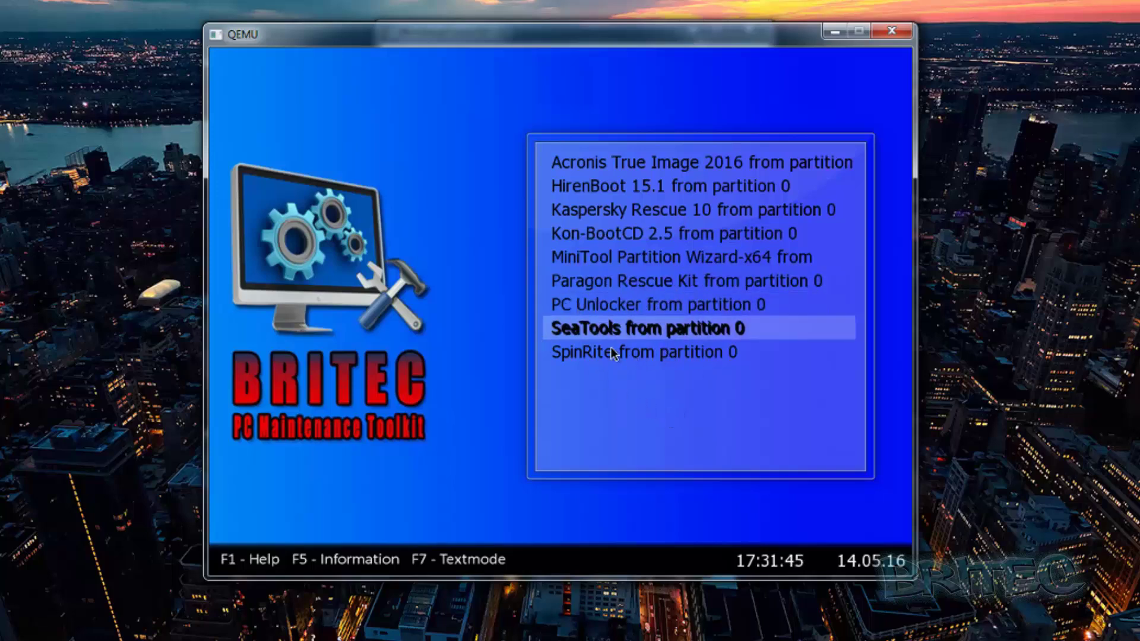
key("Return")
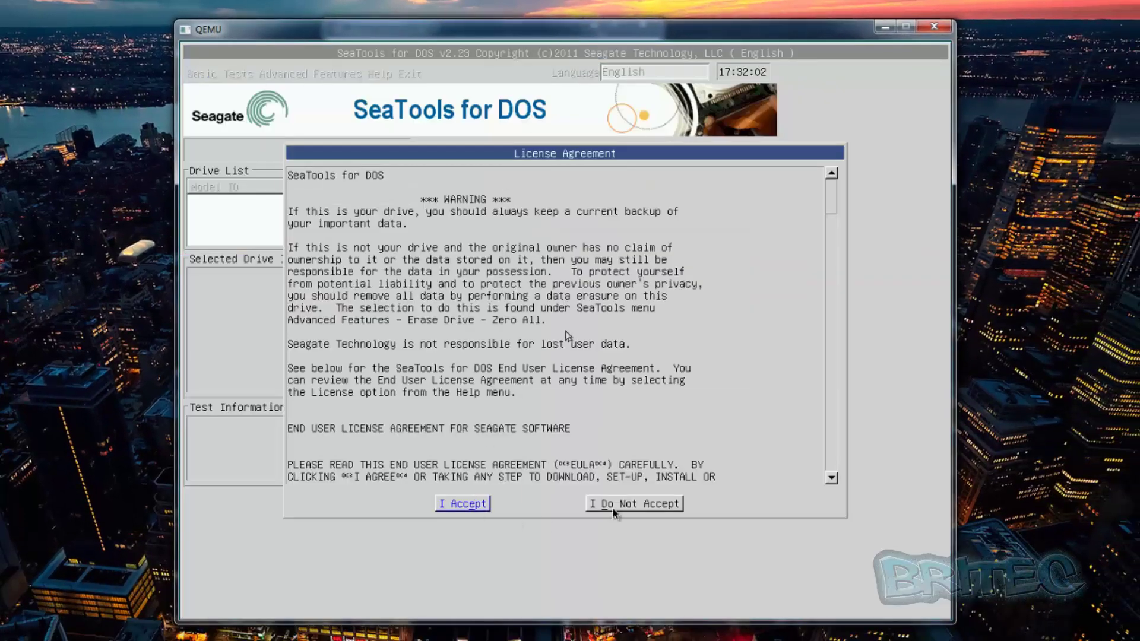
- Relaunch the QEMU test boot and centre the window showing the BRITEC menu
left_click(612, 507)
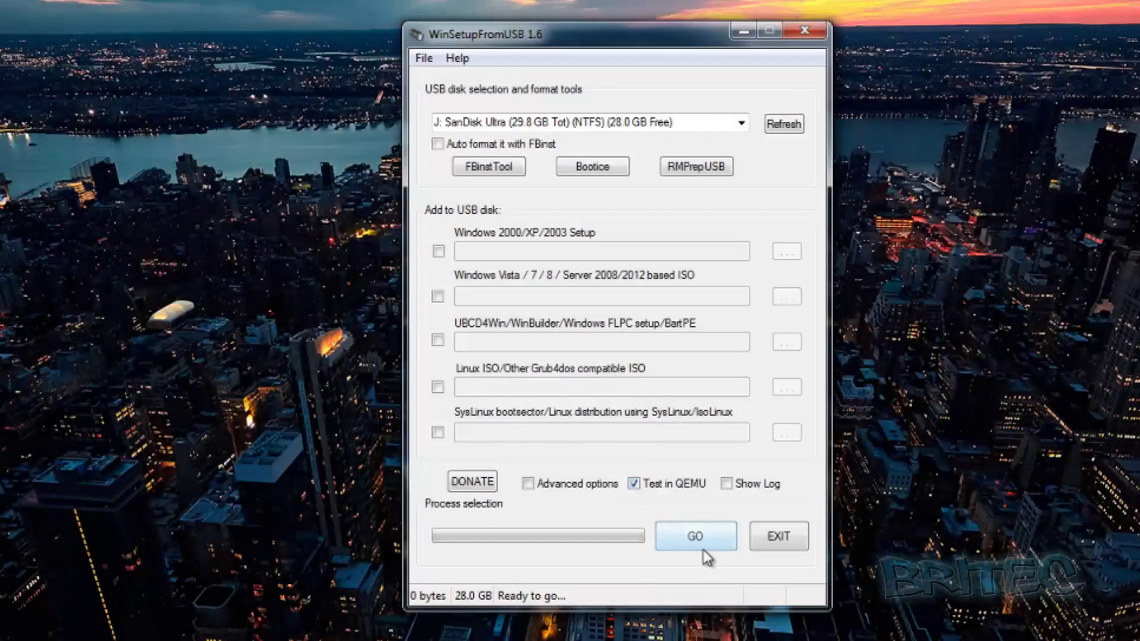
left_click(695, 537)
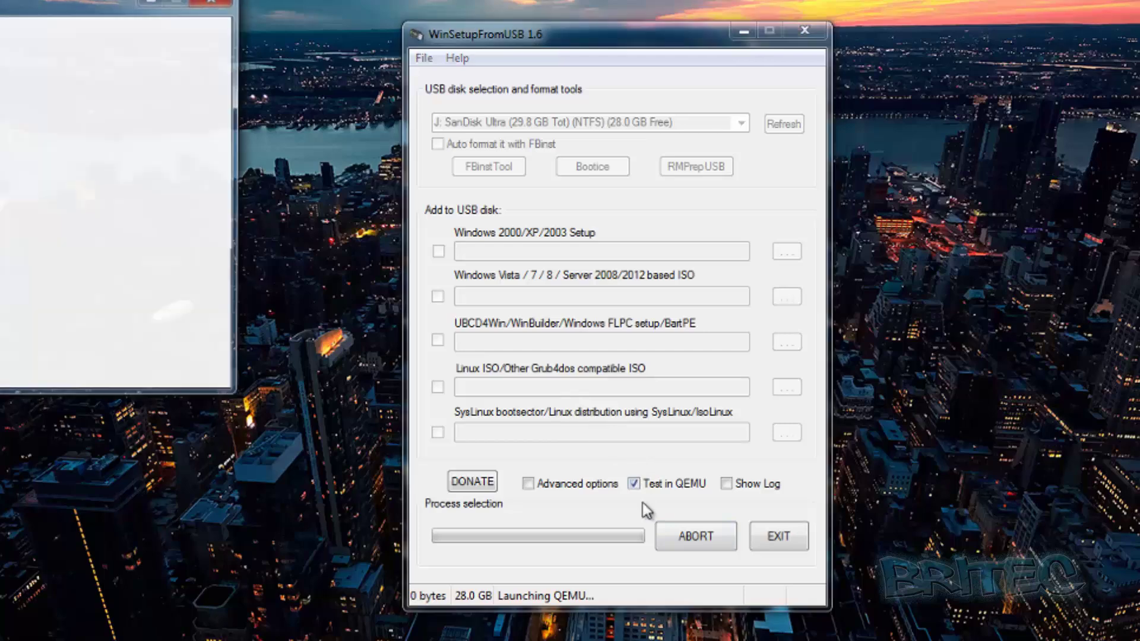
left_click_drag(56, 2, 714, 106)
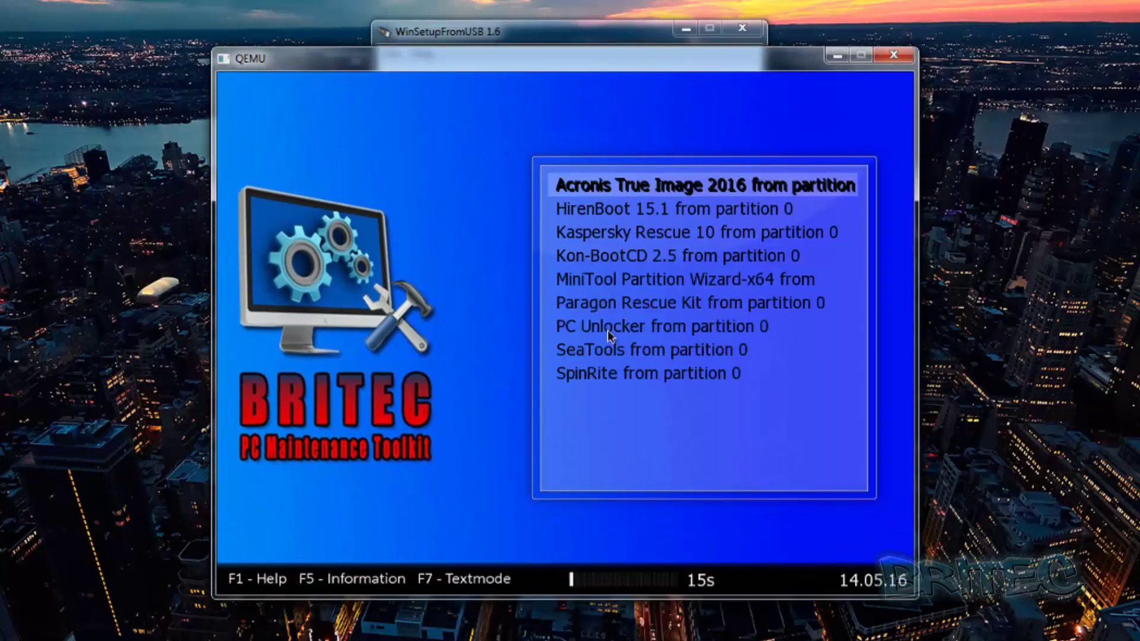
- In QEMU, stop the BRITEC menu countdown and boot the Kon-BootCD 2.5 entry
left_click(611, 353)
key("Down")
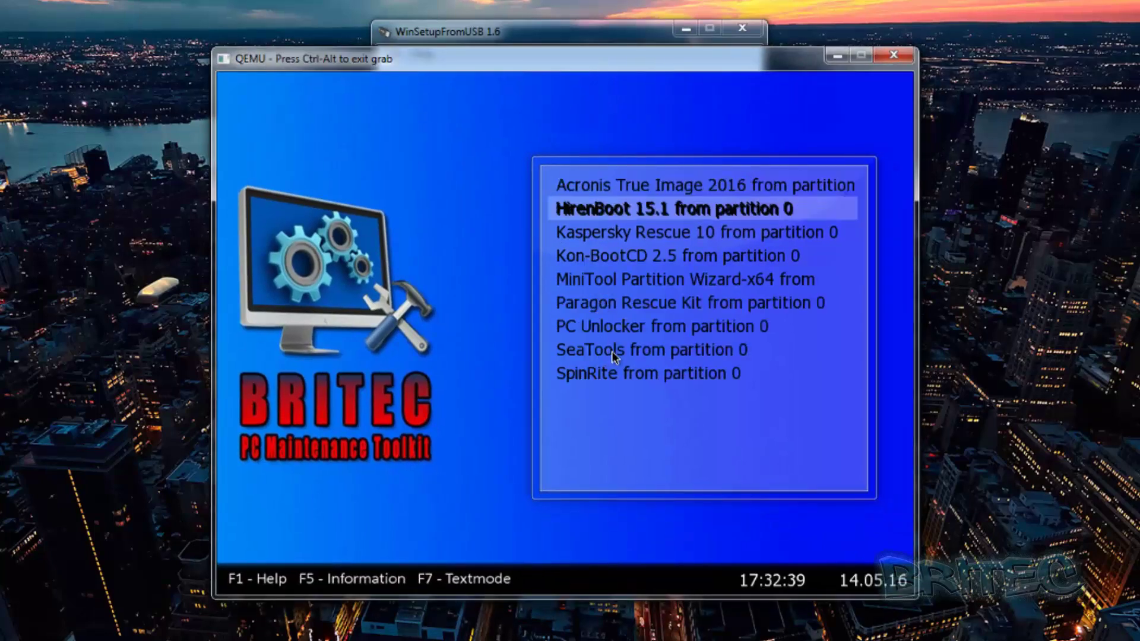
key("Down")
key("Down")
key("Down")
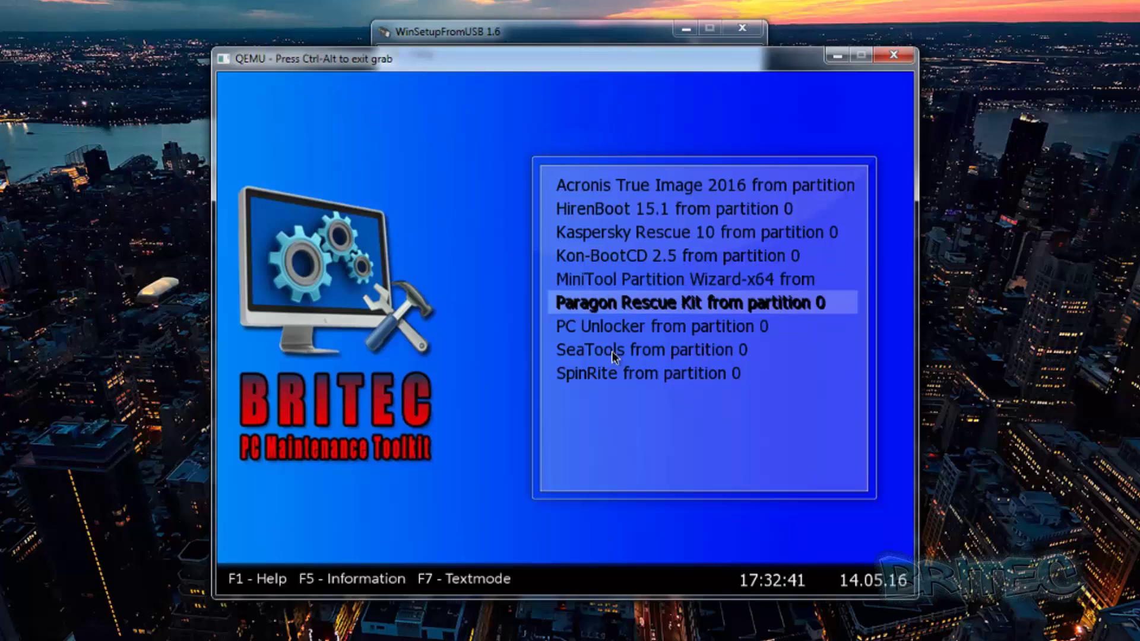
key("Up")
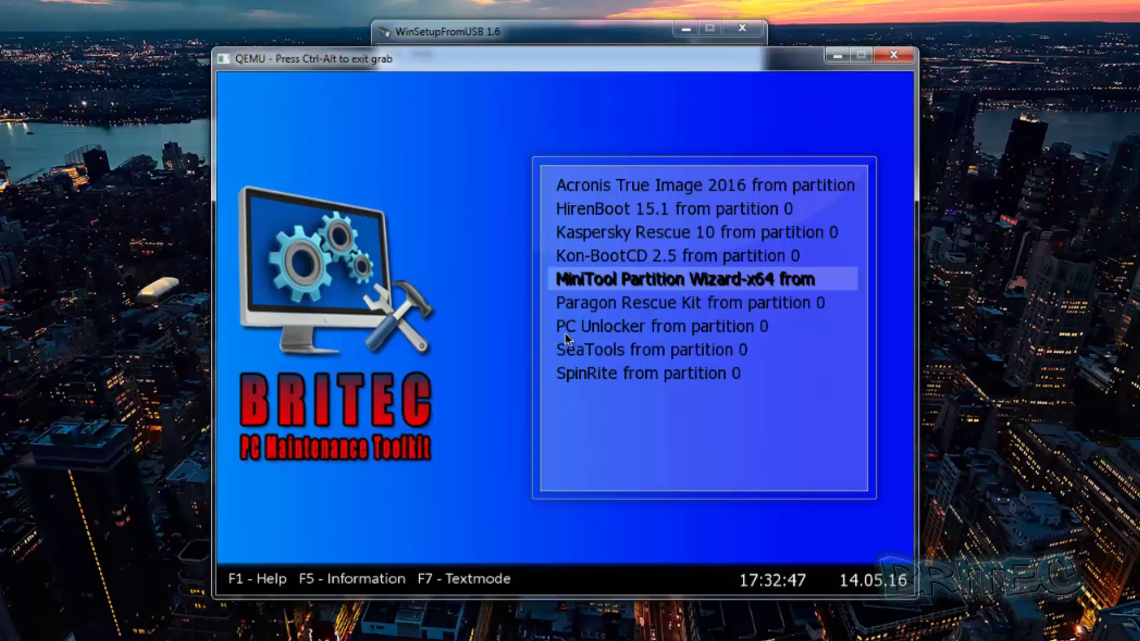
key("Up")
key("Return")
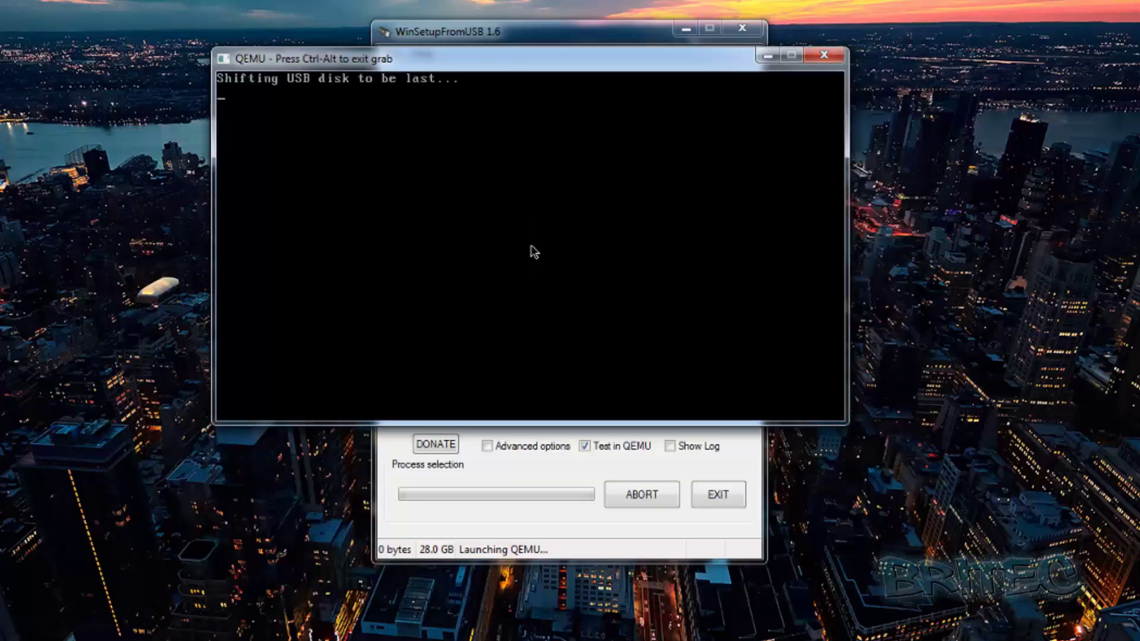
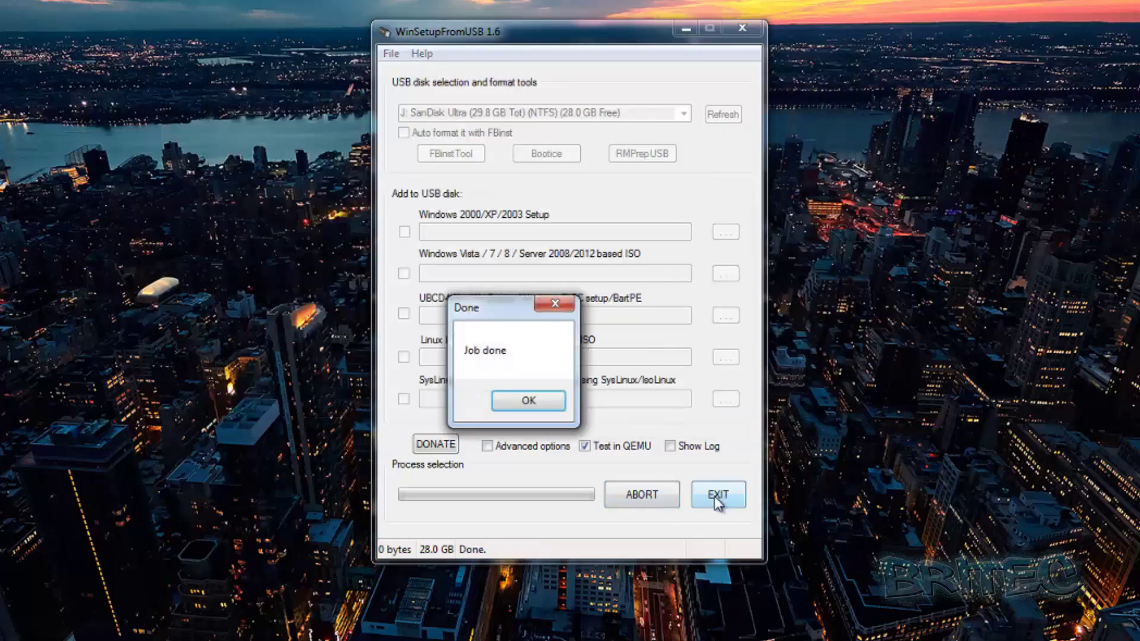
- Dismiss the 'Job done' message and exit WinSetupFromUSB, returning to the desktop
left_click(527, 401)
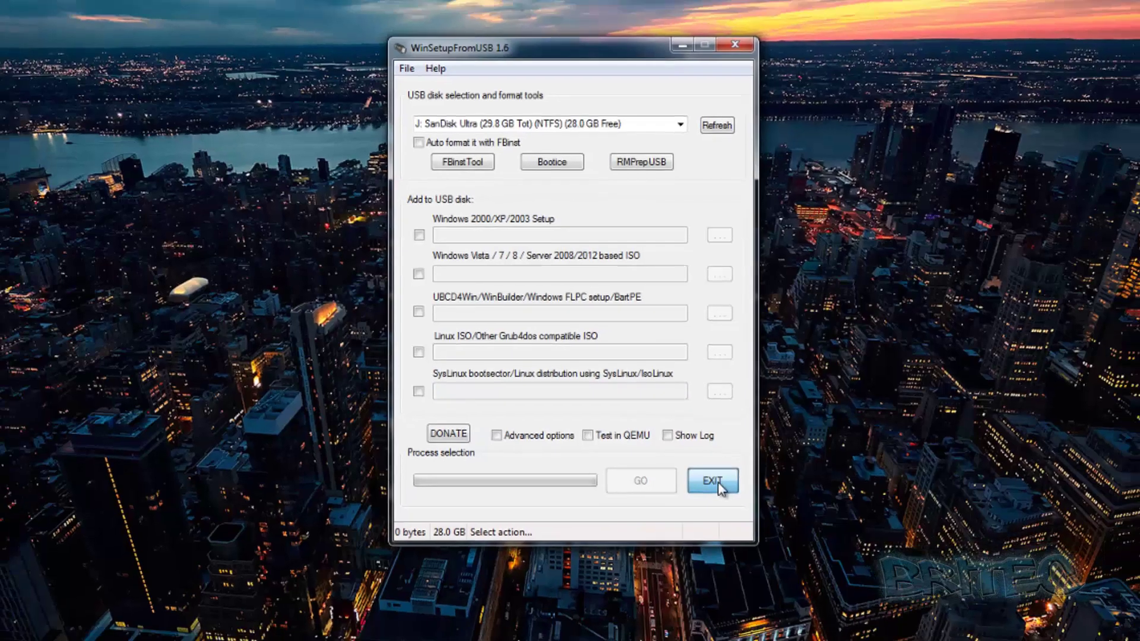
left_click(719, 495)
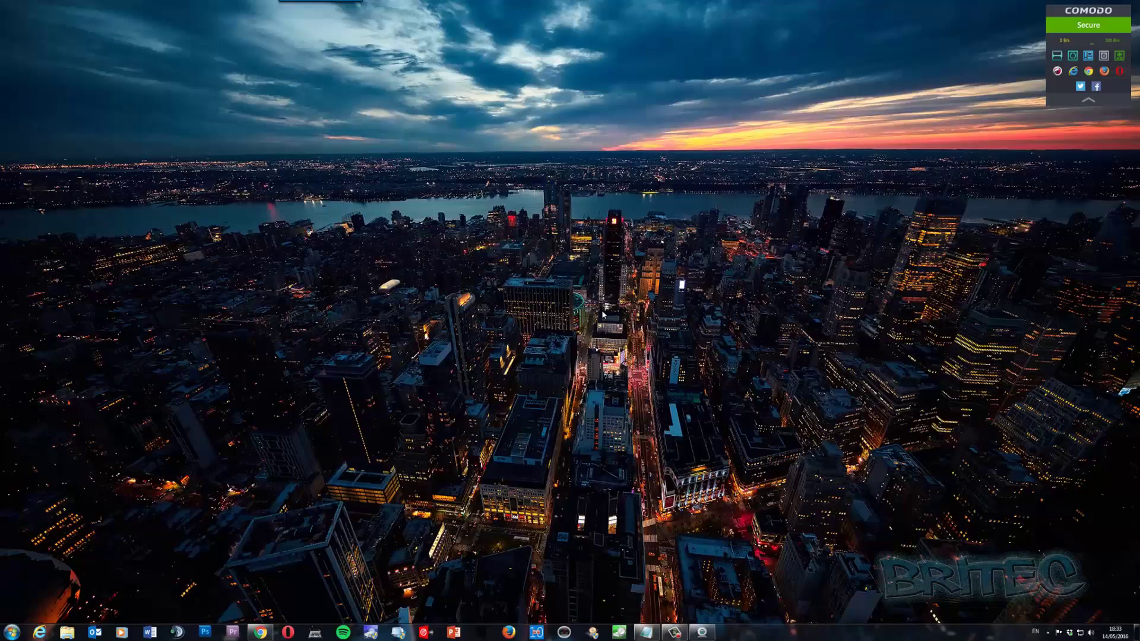